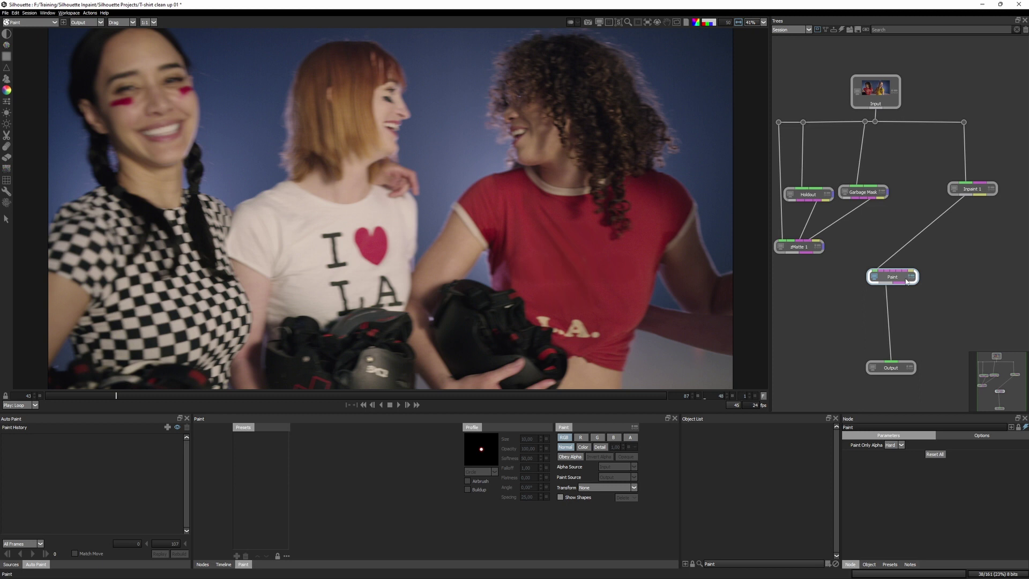
Display the zMatte 1 result on the red shirt and connect its output to the Paint node.
scroll(630, 275, up, 4)
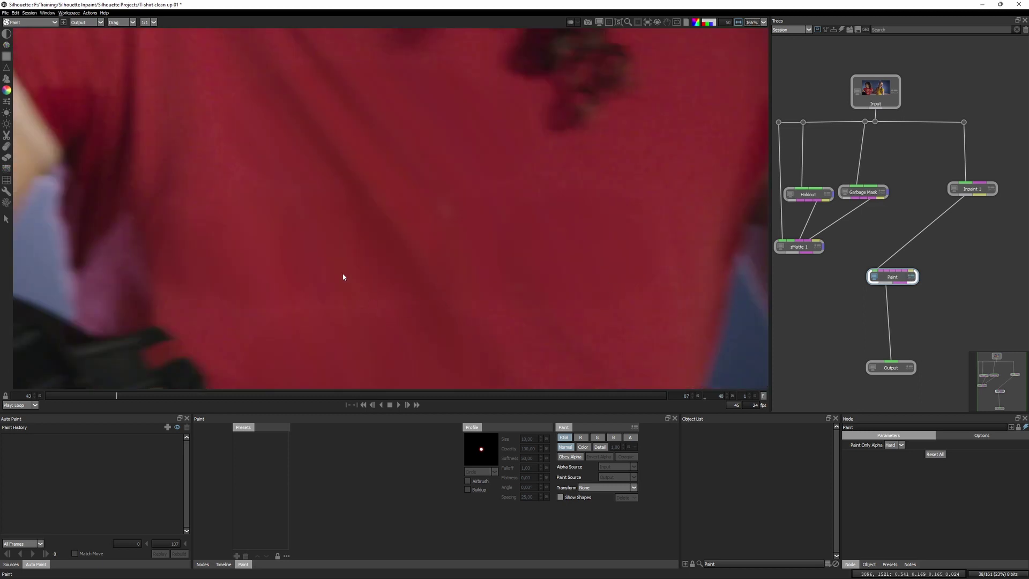
scroll(327, 229, down, 2)
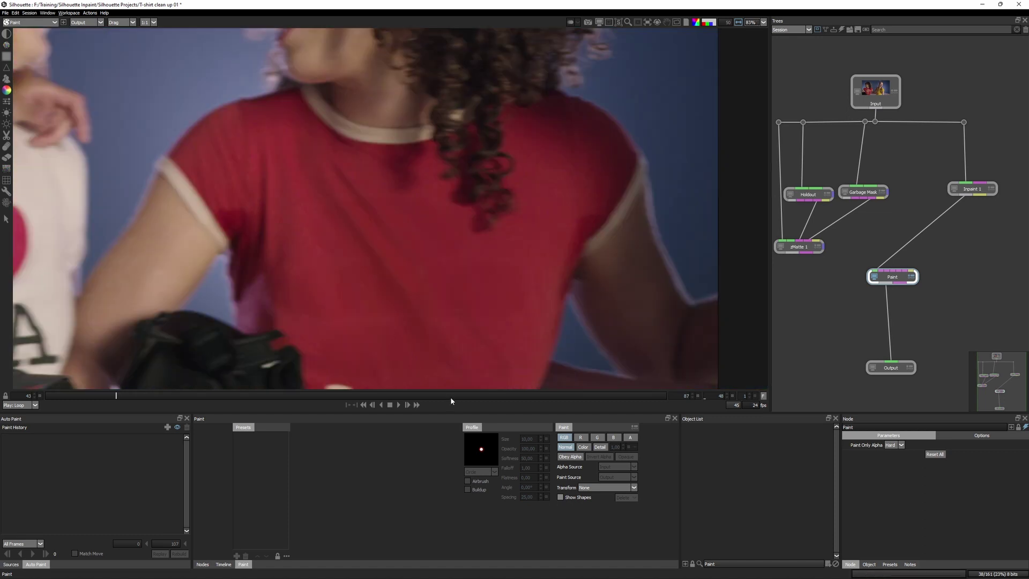
click(797, 250)
drag(537, 289, 592, 166)
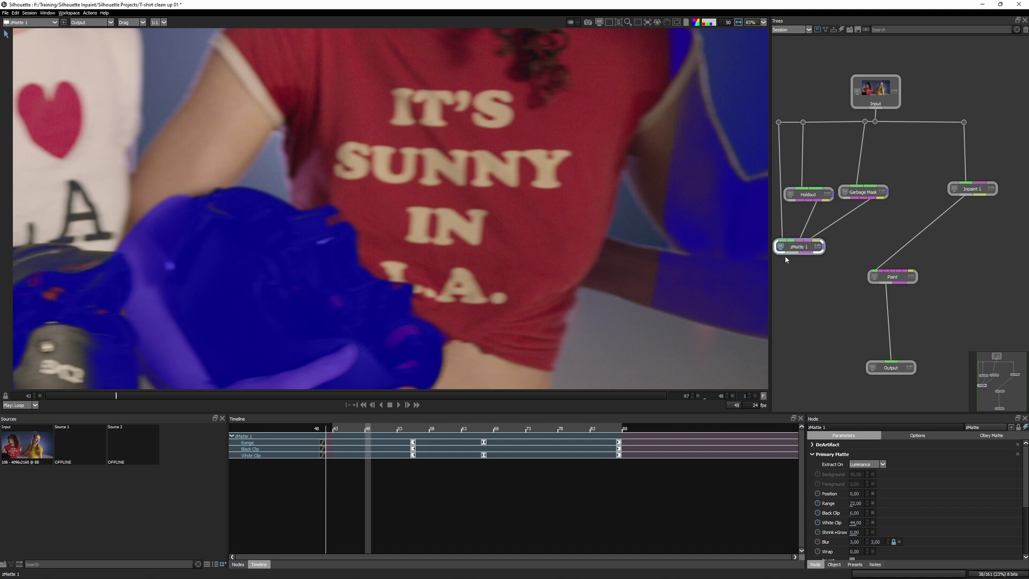
mouse_move(791, 255)
mouse_down()
mouse_move(885, 274)
mouse_move(893, 288)
mouse_up()
click(885, 274)
Reroute the connections from zMatte 1 and Inpaint 1 into the Paint node with two elbow dots each.
alt+click(817, 261)
mouse_move(818, 261)
mouse_down()
mouse_move(792, 267)
mouse_move(886, 264)
mouse_up()
alt+click(817, 270)
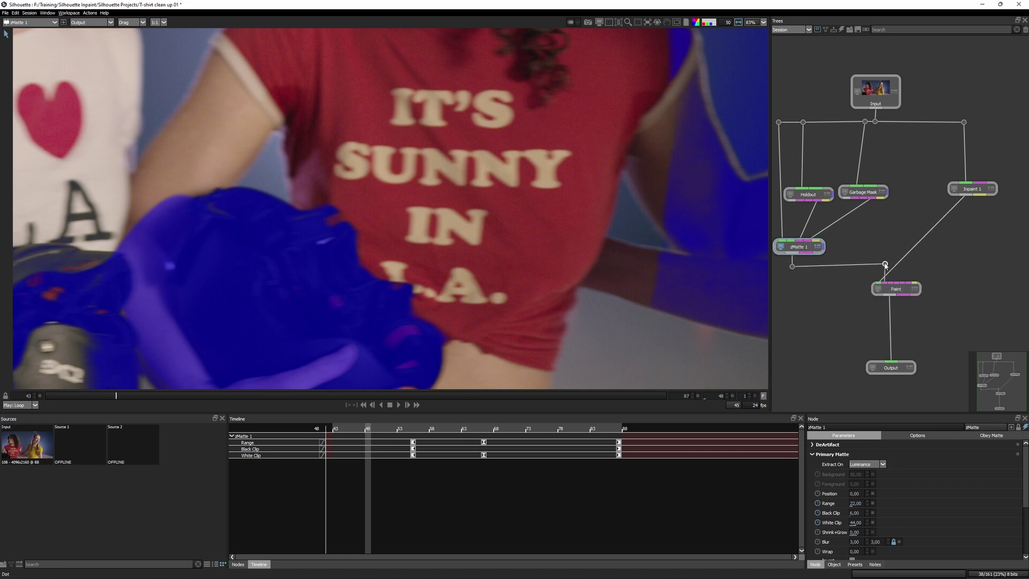
alt+click(956, 208)
mouse_move(956, 208)
mouse_down()
mouse_move(967, 211)
mouse_move(838, 231)
mouse_move(875, 214)
mouse_up()
alt+click(950, 225)
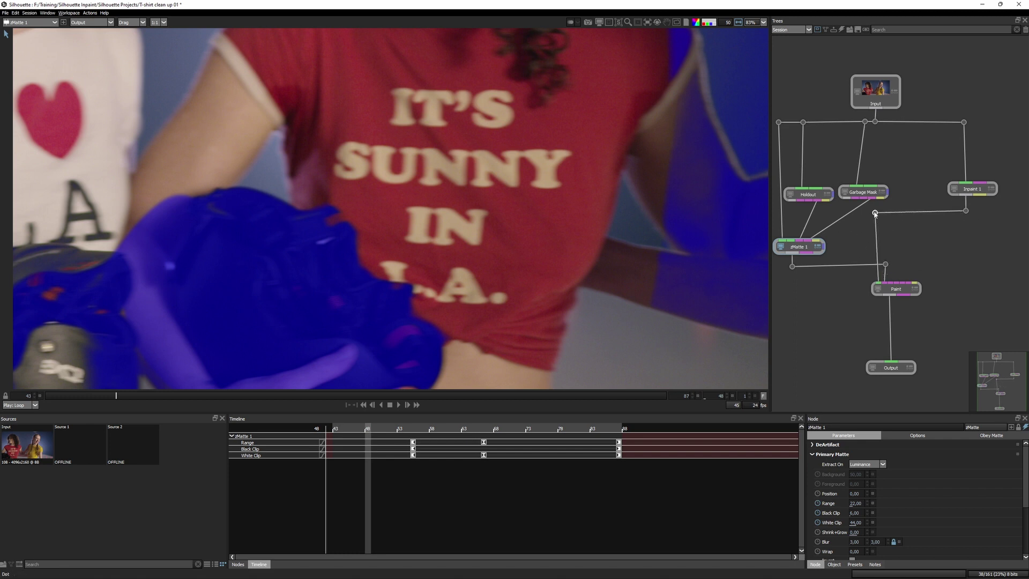
drag(885, 264, 885, 266)
Examine the grain over the cleaned area of the red shirt in the Paint node's red, green and blue channels.
click(901, 290)
key(a)
key(a)
scroll(528, 252, up, 2)
drag(496, 311, 424, 526)
drag(450, 227, 428, 346)
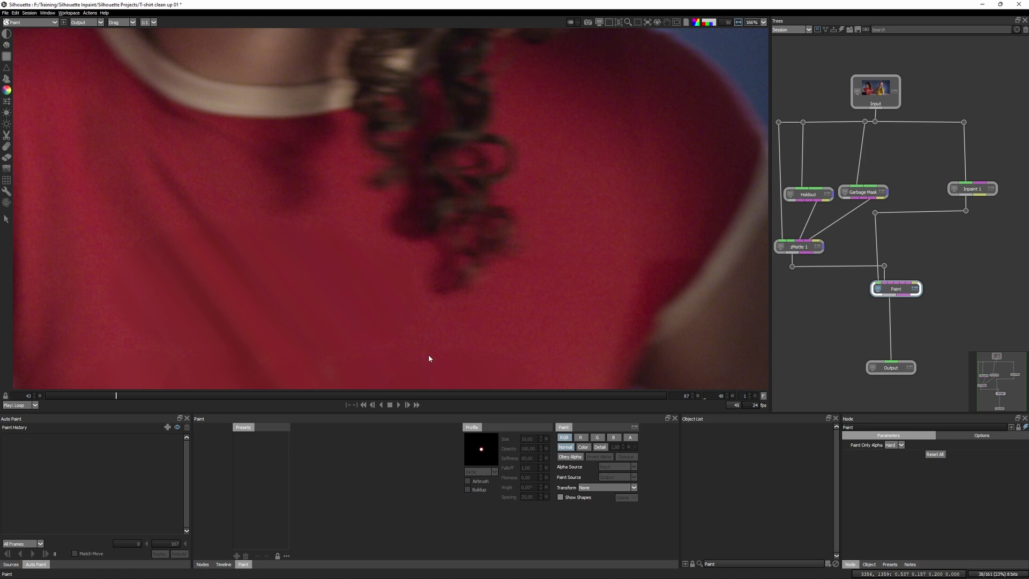
click(710, 24)
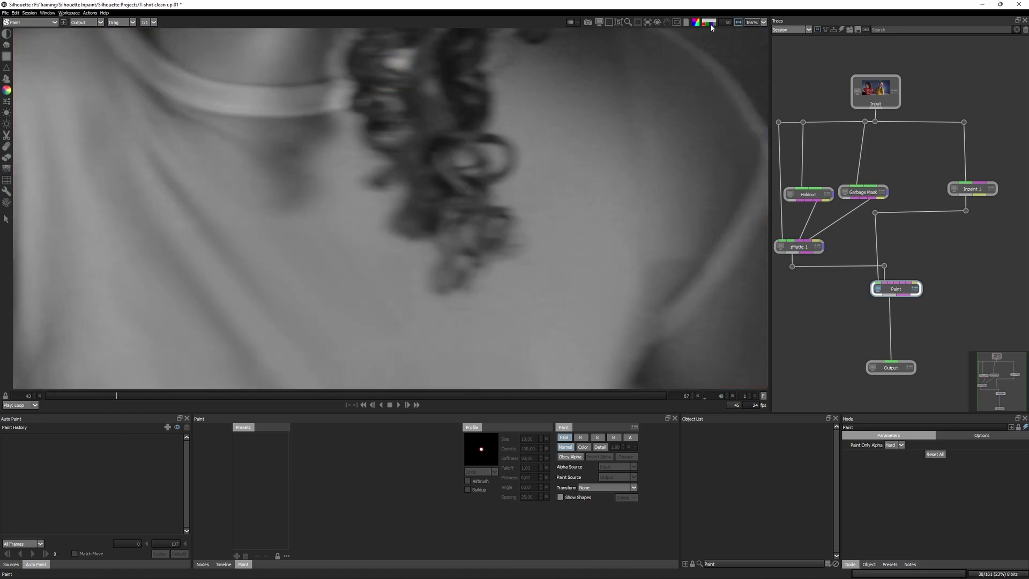
click(707, 24)
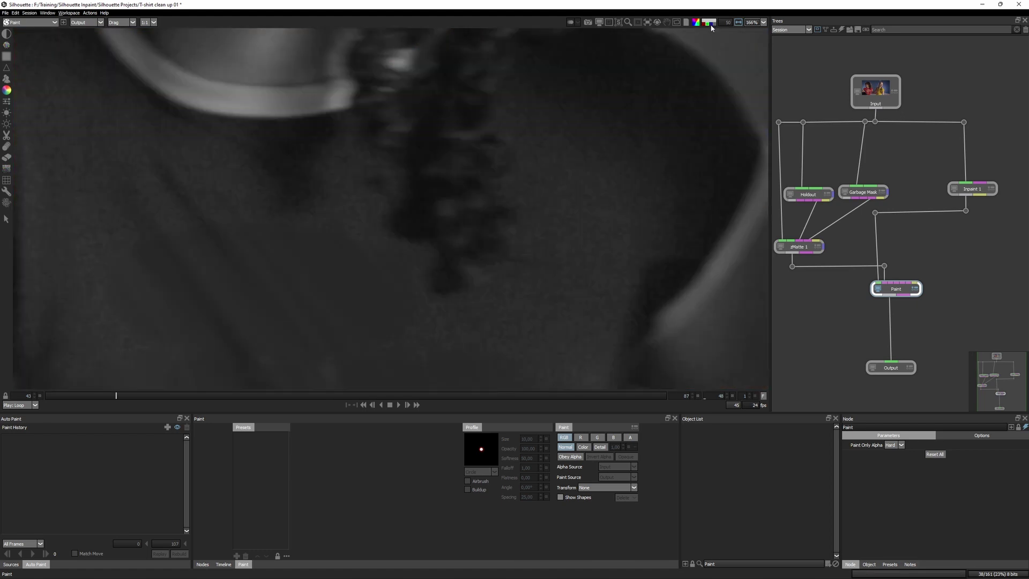
click(713, 24)
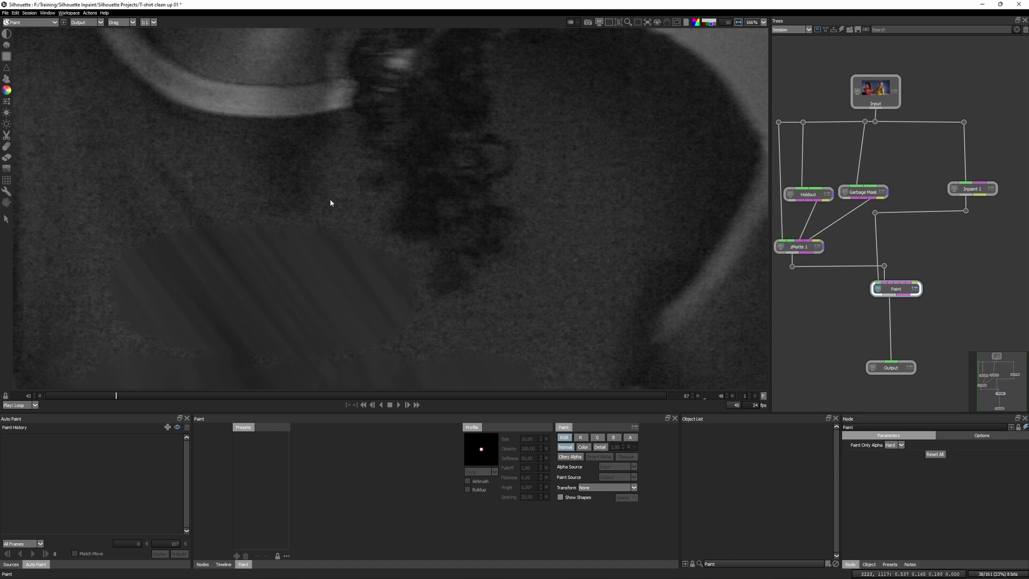
drag(280, 206, 391, 73)
drag(385, 129, 383, 232)
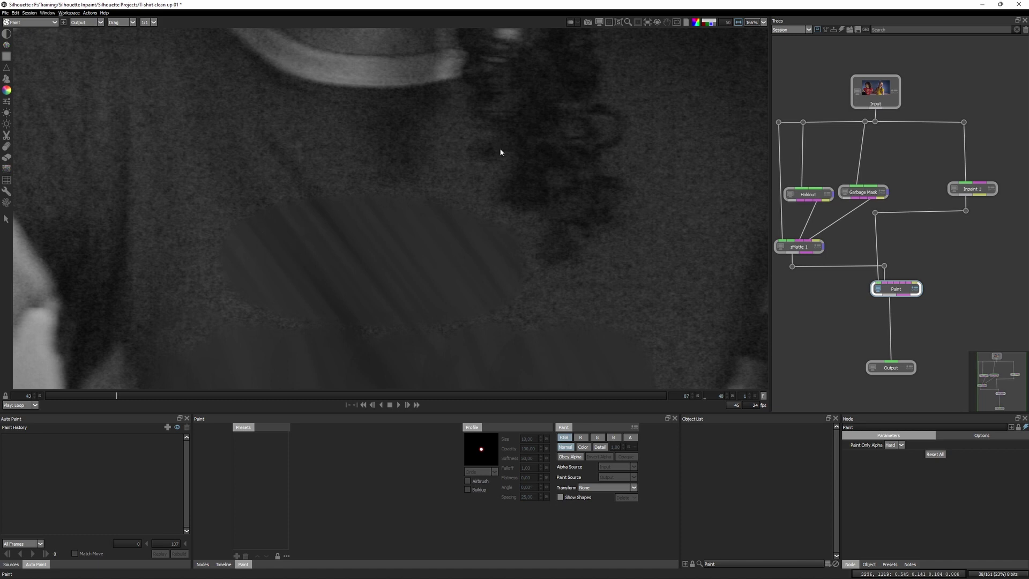
click(712, 23)
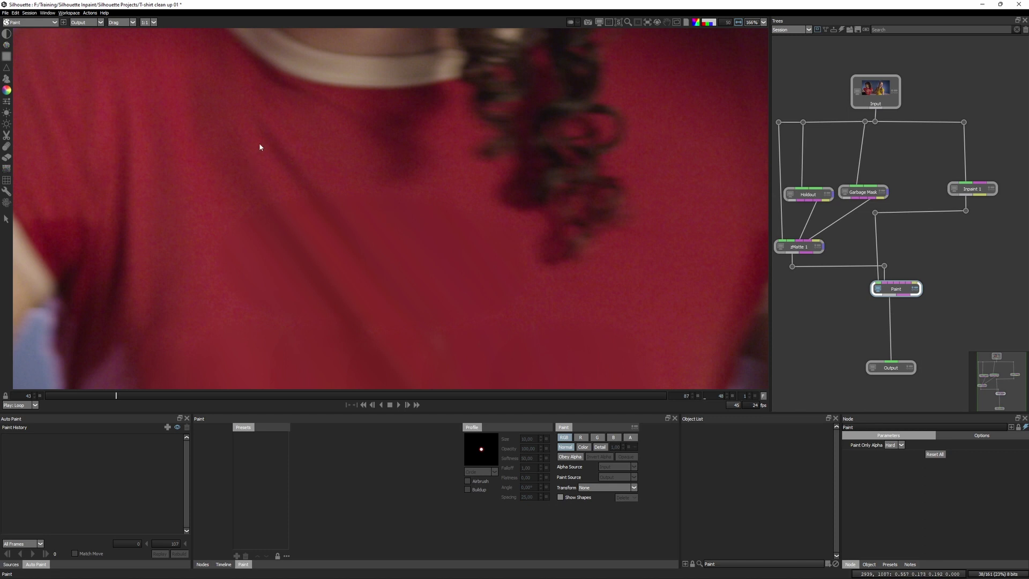
Display the original footage from the Input node and move the node slightly higher in the tree.
click(879, 92)
drag(879, 91, 875, 68)
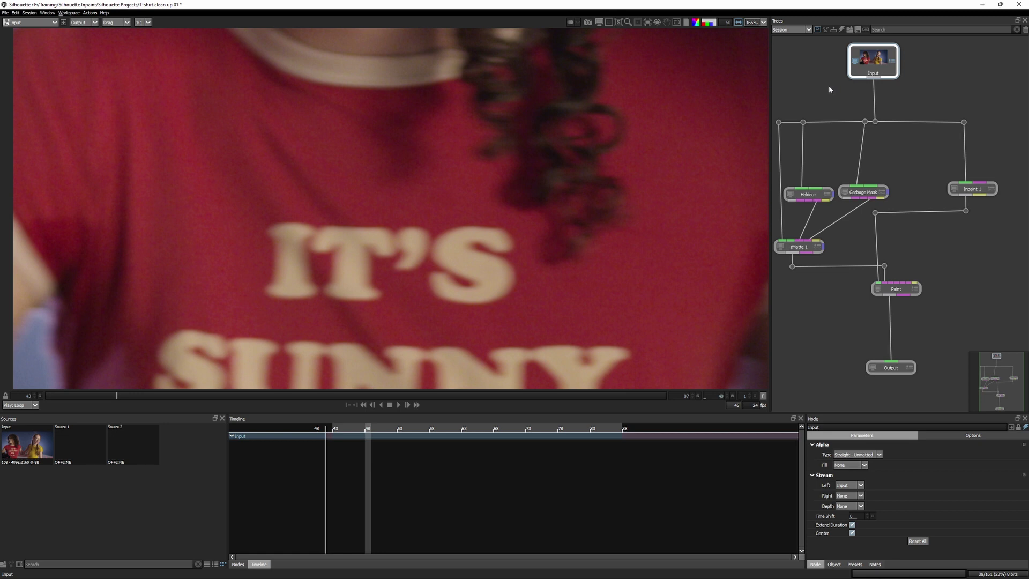
drag(872, 60, 873, 79)
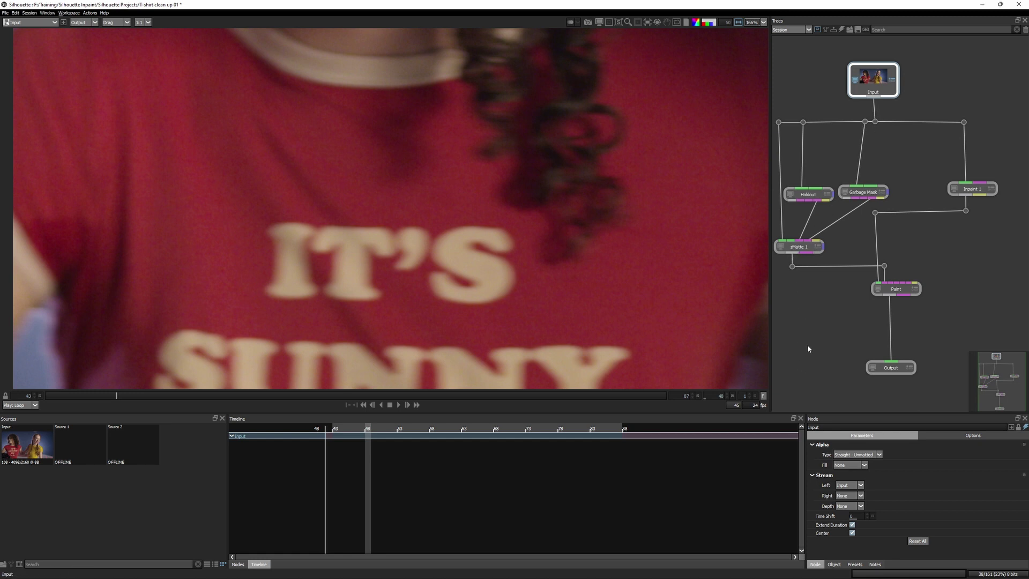
Search the node library for grain and insert a Degrain node between the Input branch and Inpaint 1.
click(965, 123)
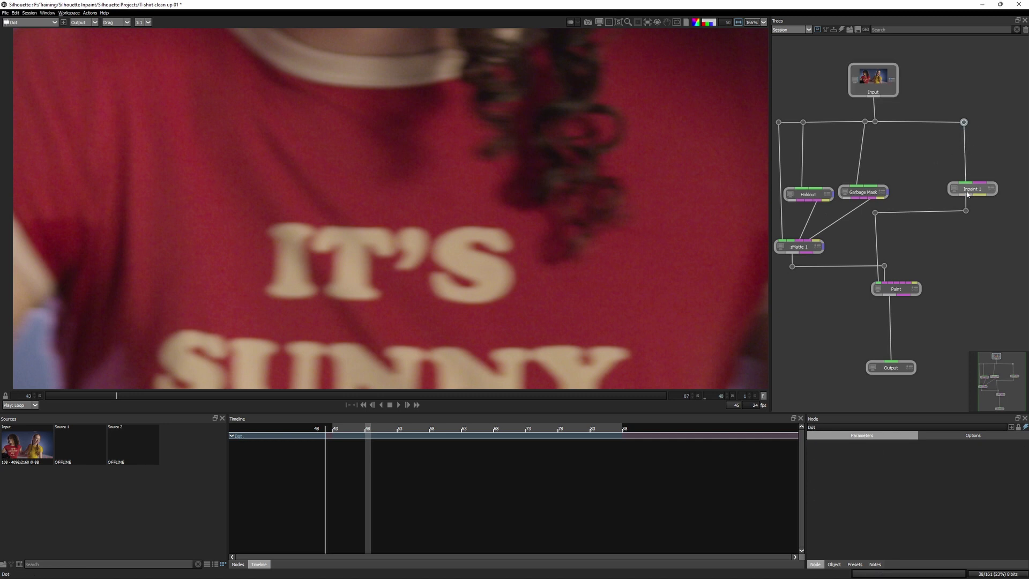
click(238, 564)
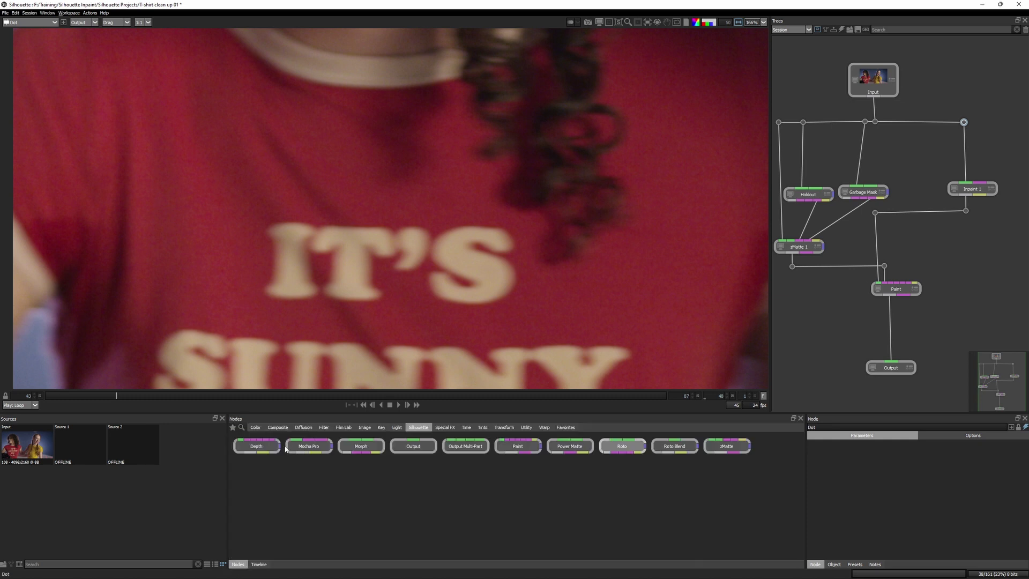
click(241, 428)
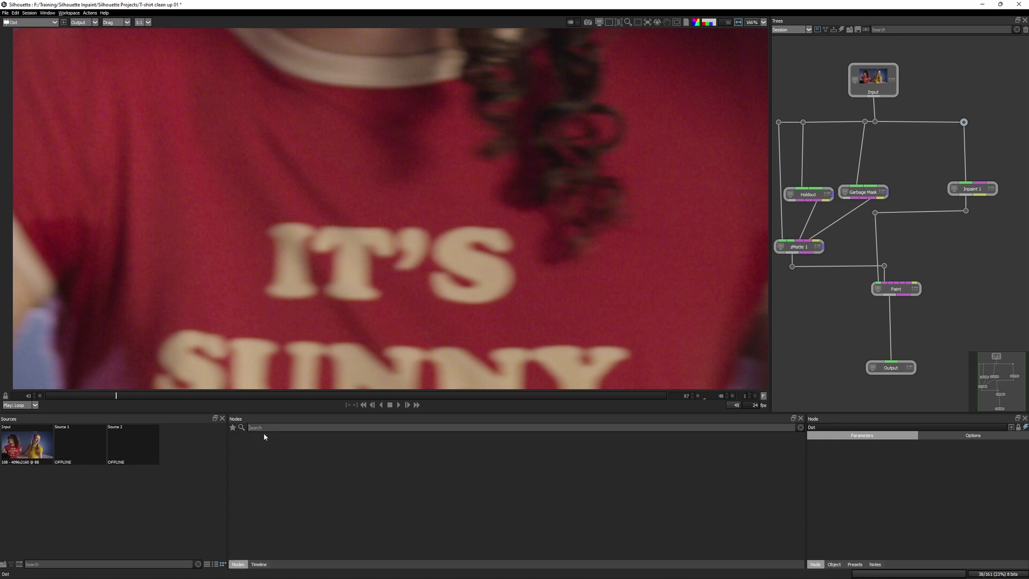
text(grain)
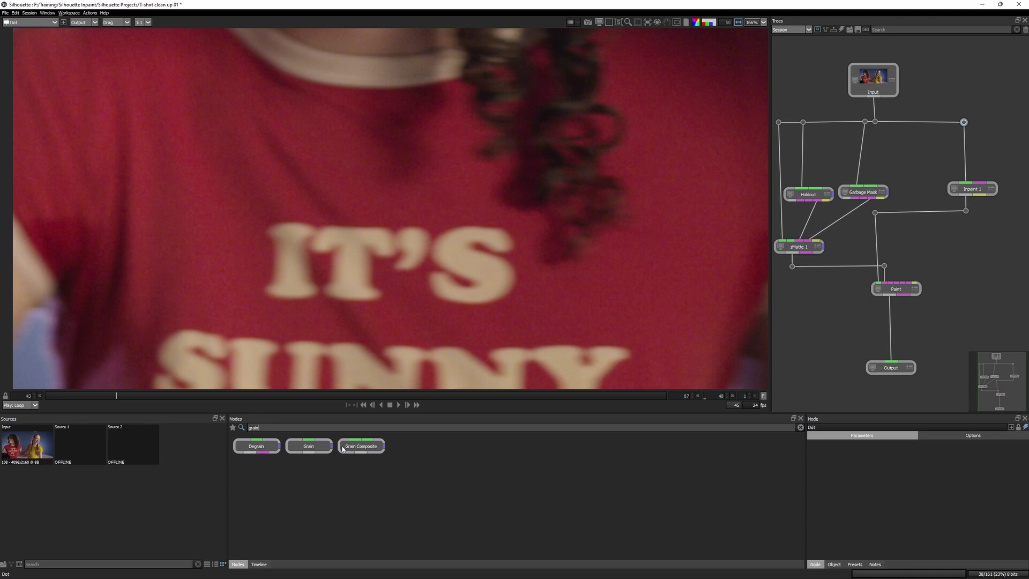
drag(260, 450, 972, 159)
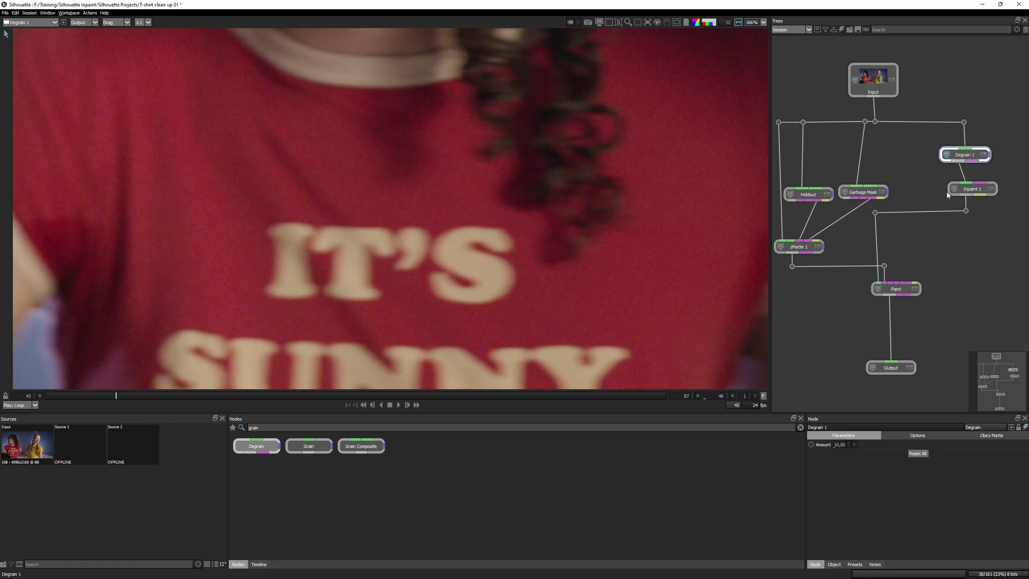
Set the Degrain 1 amount to 0 and inspect the shirt's grain in the individual colour channels.
key(r)
key(g)
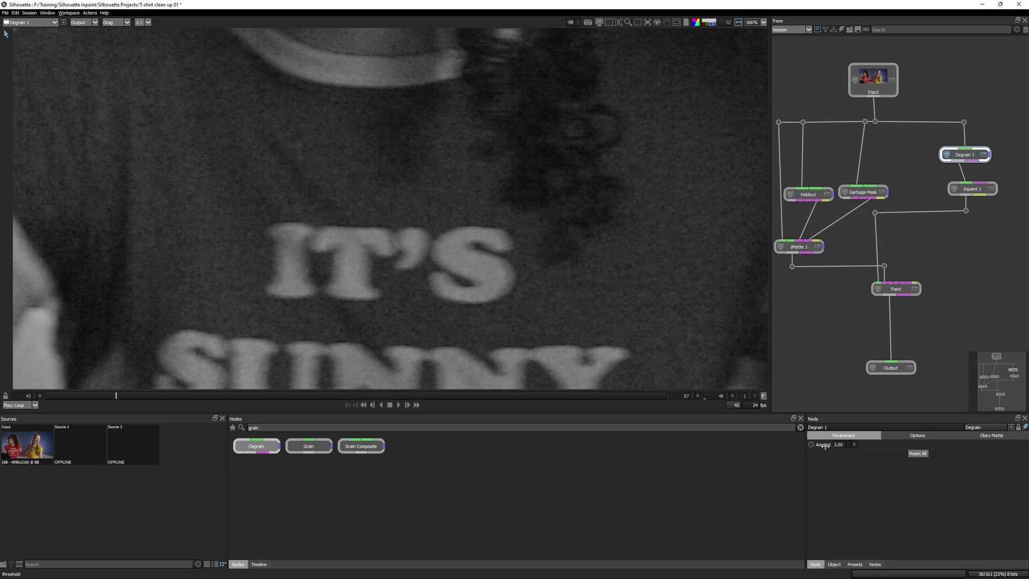
drag(825, 445, 599, 468)
key(r)
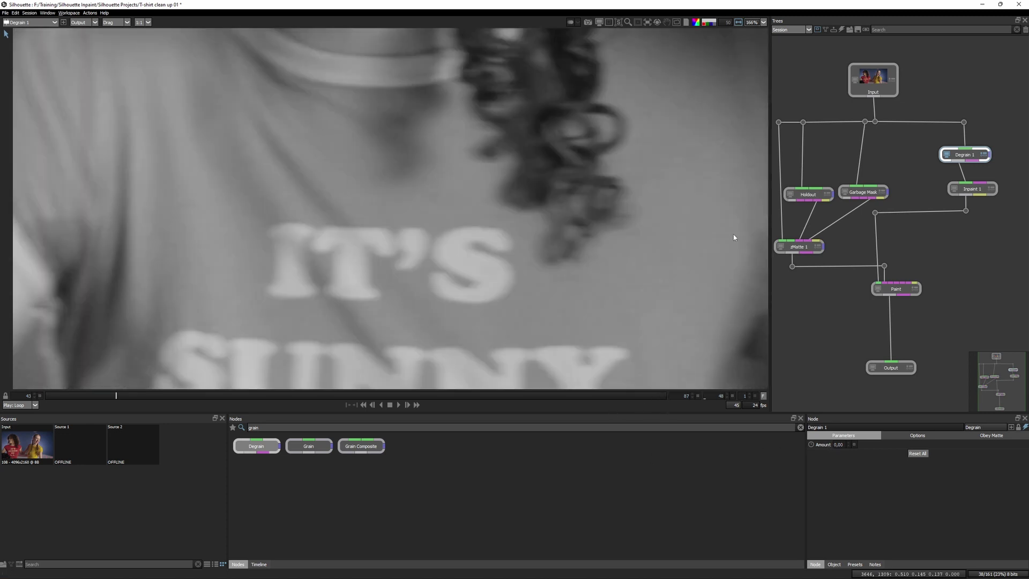
click(708, 25)
click(713, 24)
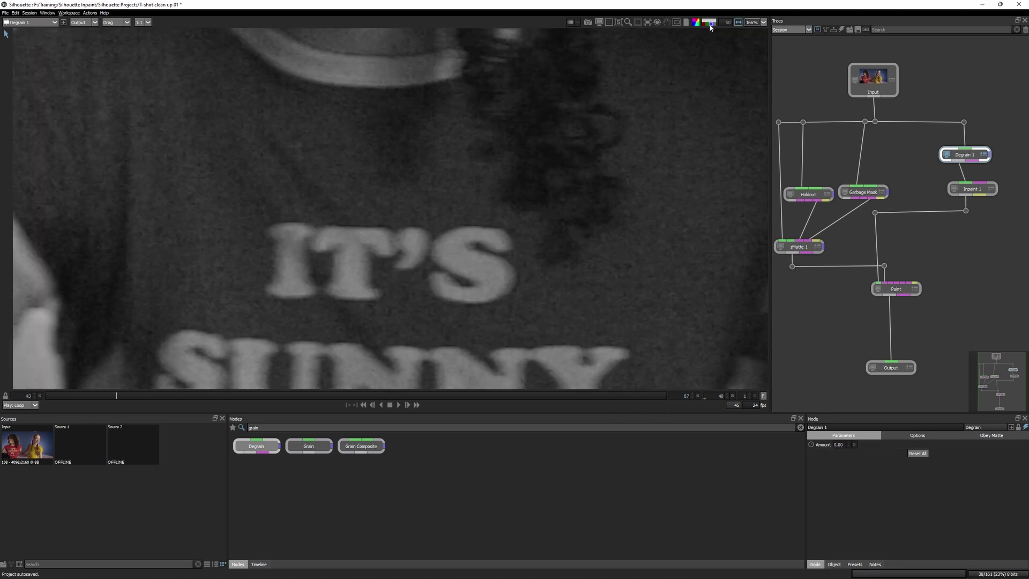
click(704, 24)
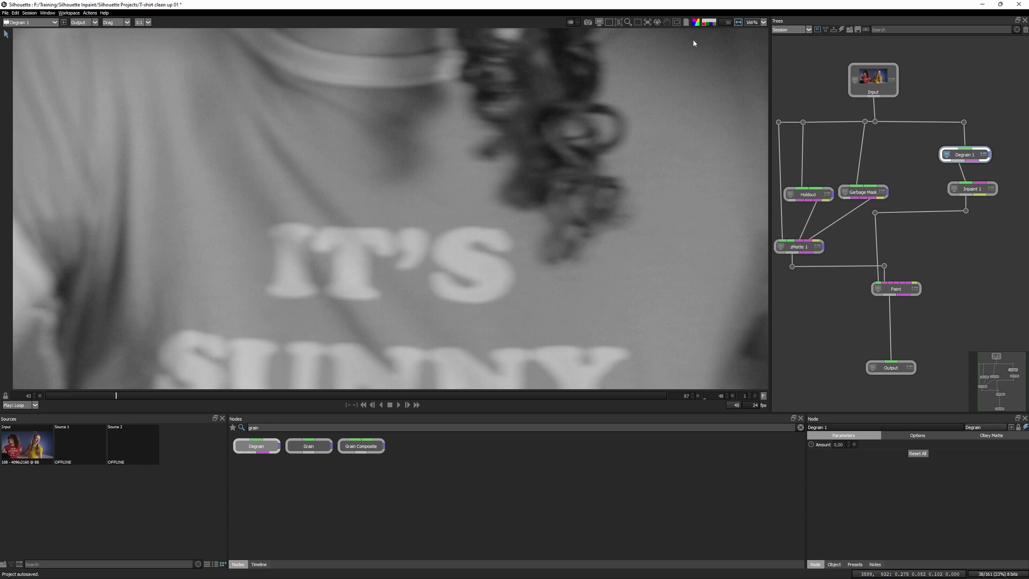
key(b)
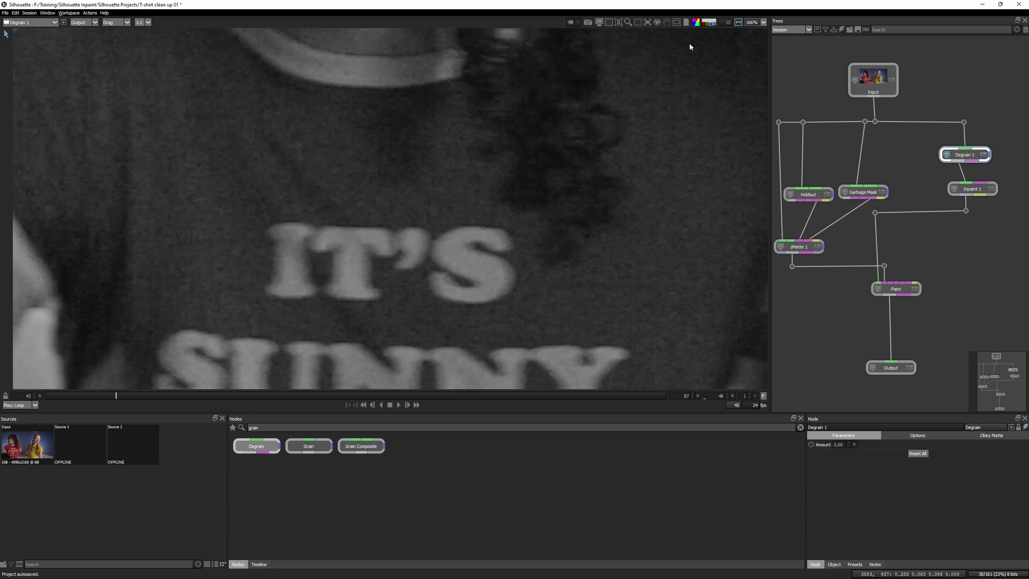
Set the Degrain 1 amount to 75, checking the smoothing in the red and blue channels and in full colour.
drag(837, 444, 858, 441)
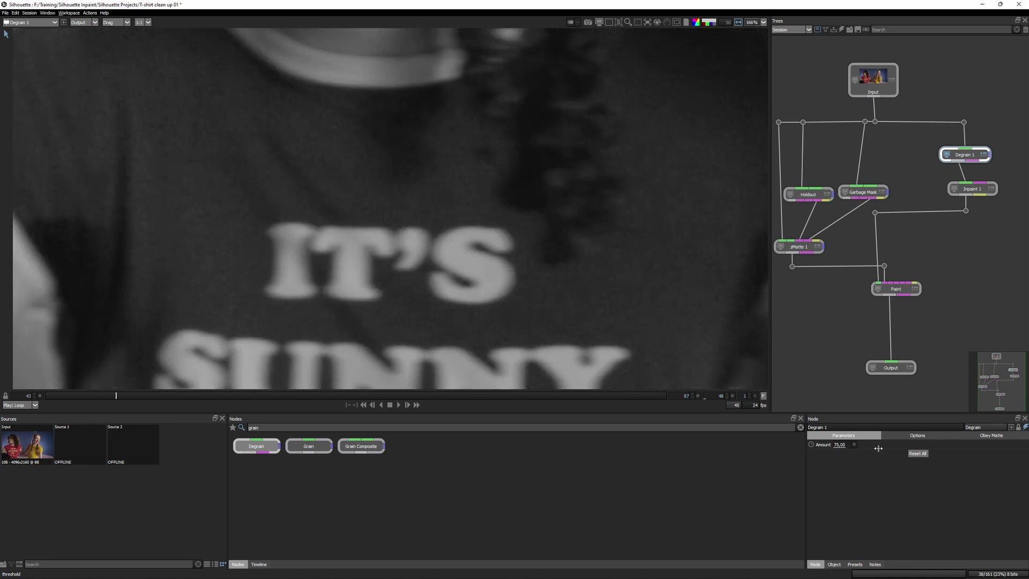
drag(911, 446, 848, 449)
key(r)
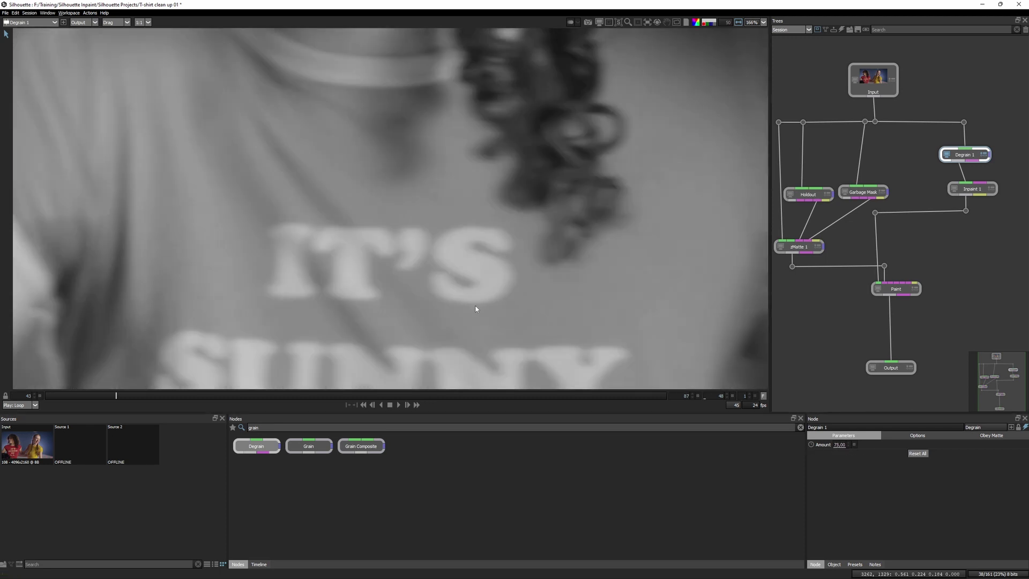
key(b)
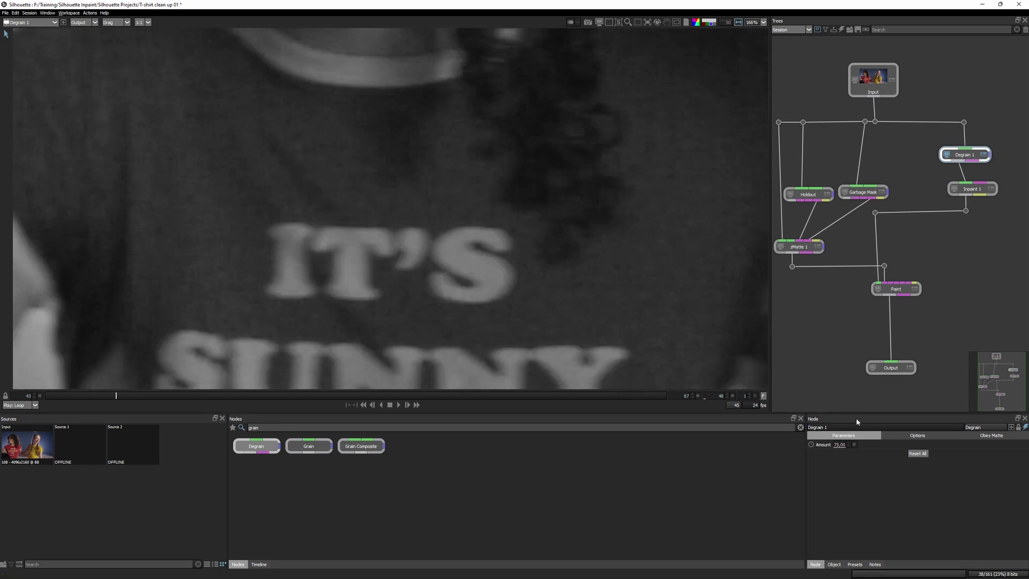
mouse_move(837, 445)
mouse_down()
mouse_move(786, 453)
mouse_move(833, 449)
mouse_up()
key(b)
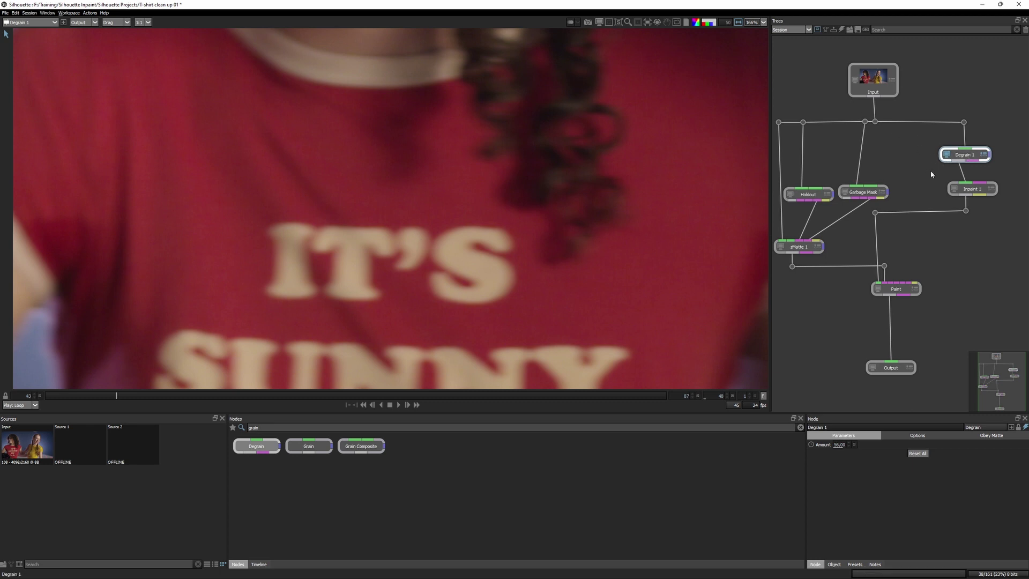
key(r)
key(r)
key(r)
key(r)
View the Inpaint 1 result and switch Degrain 1 off and on to compare the shirt with and without degraining.
click(973, 188)
drag(982, 157, 984, 154)
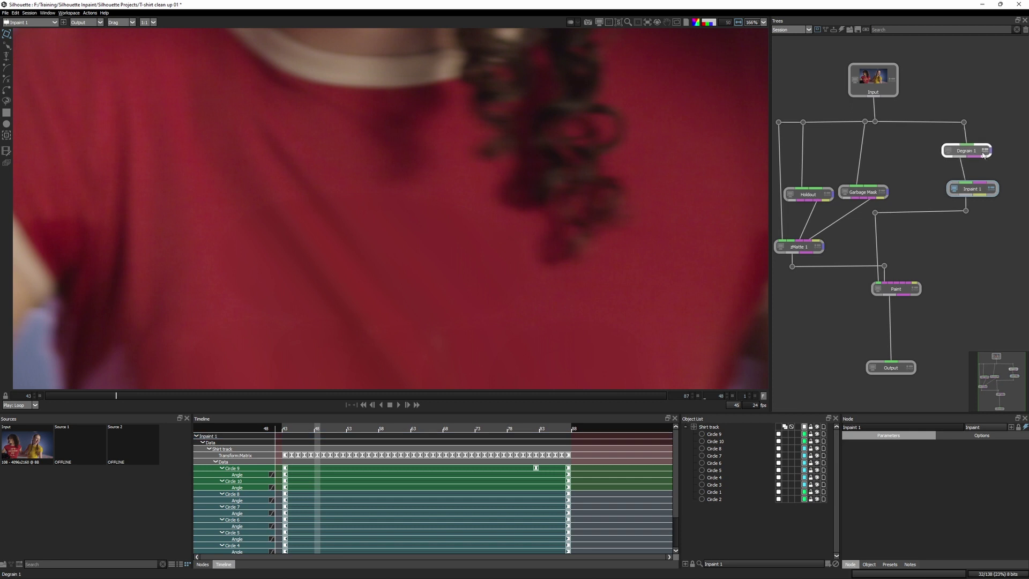
click(983, 152)
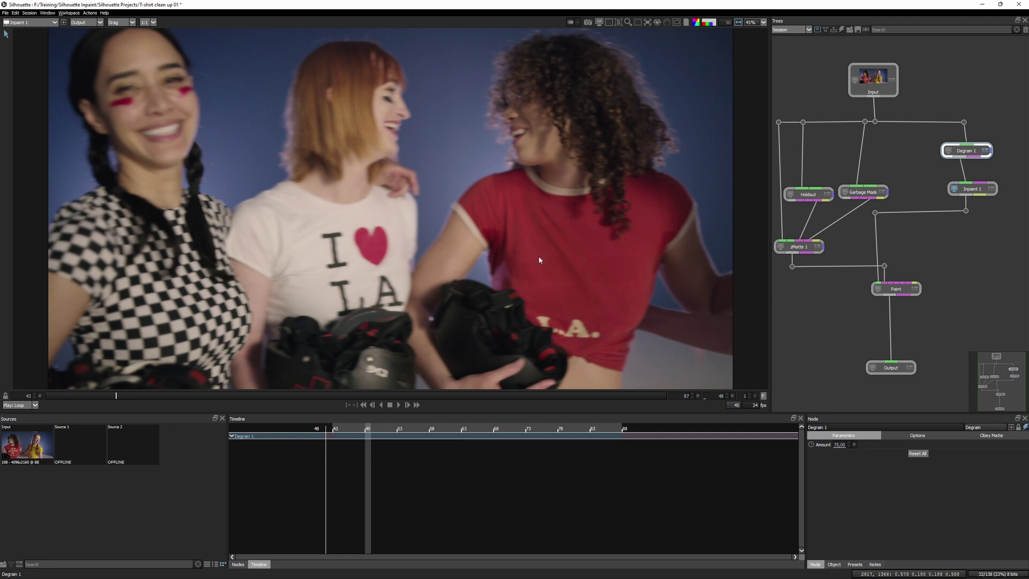
key(e)
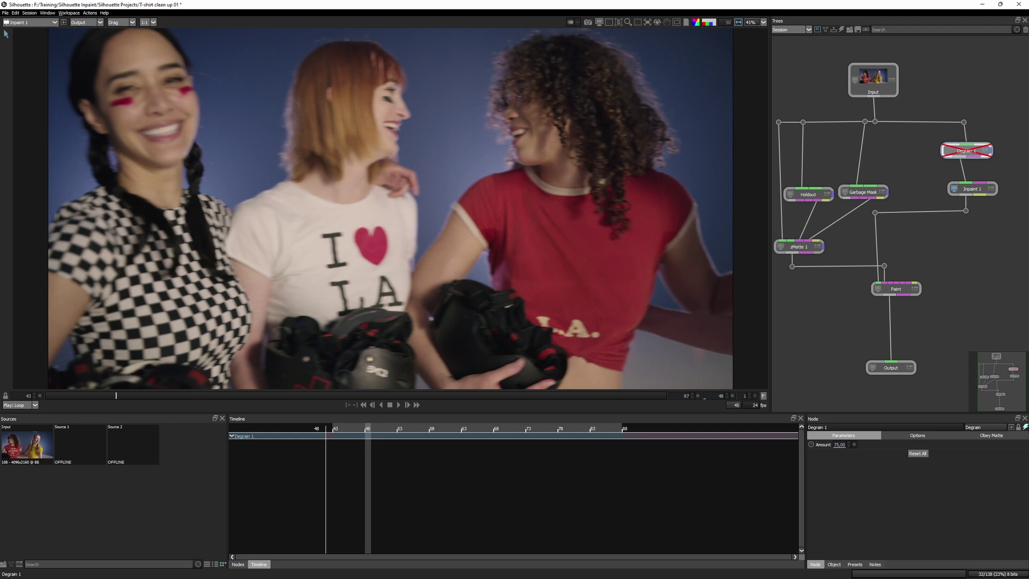
key(e)
key(e)
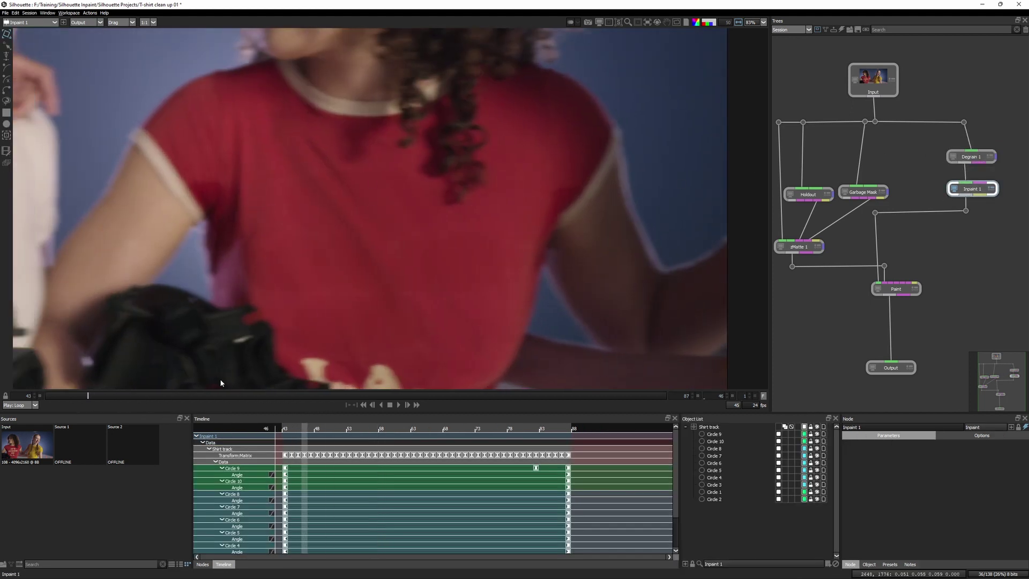
Check the Inpaint 1 result across the shot from first to last frame and save the project.
drag(92, 397, 173, 398)
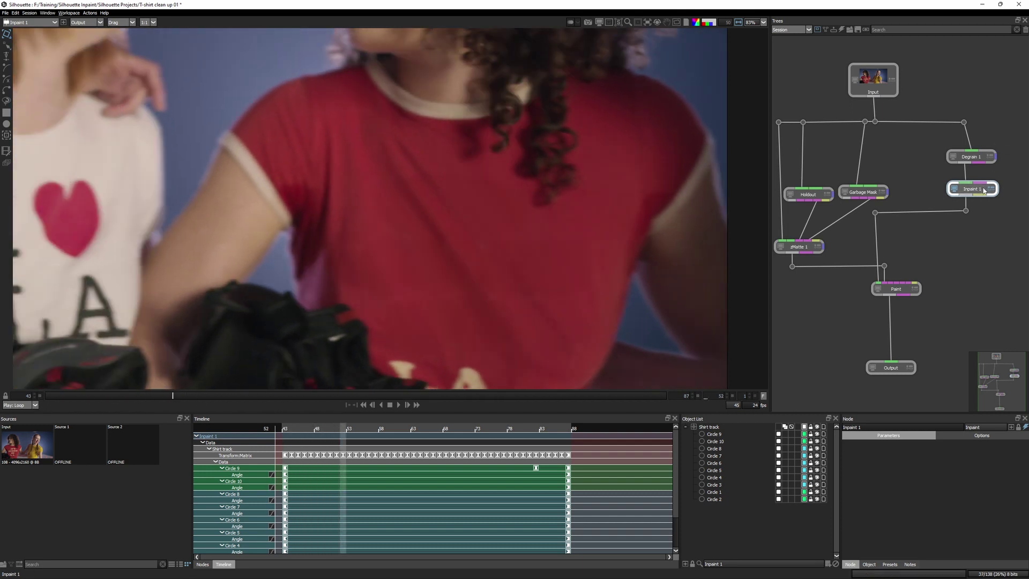
key(ctrl+s)
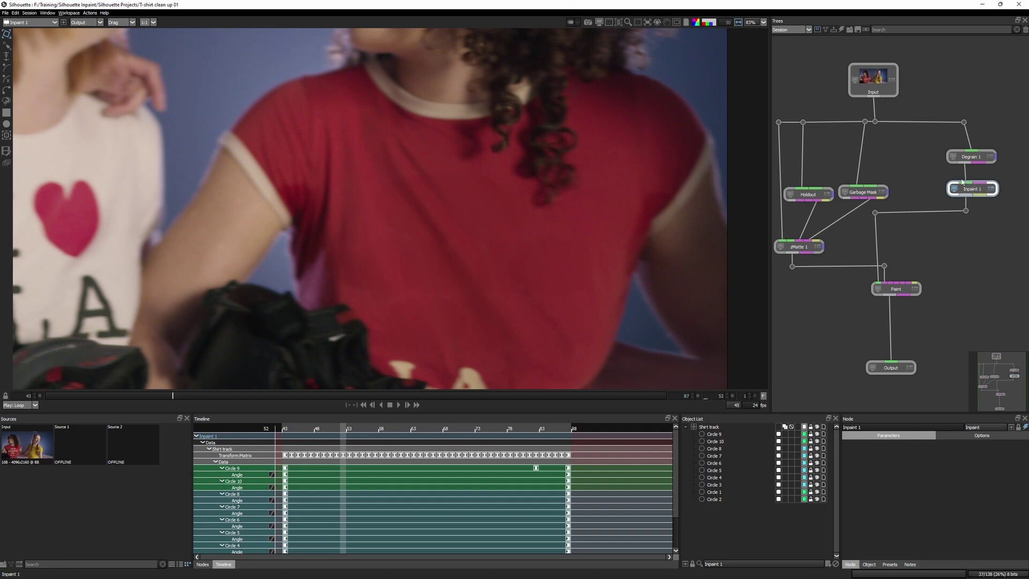
drag(265, 398, 39, 419)
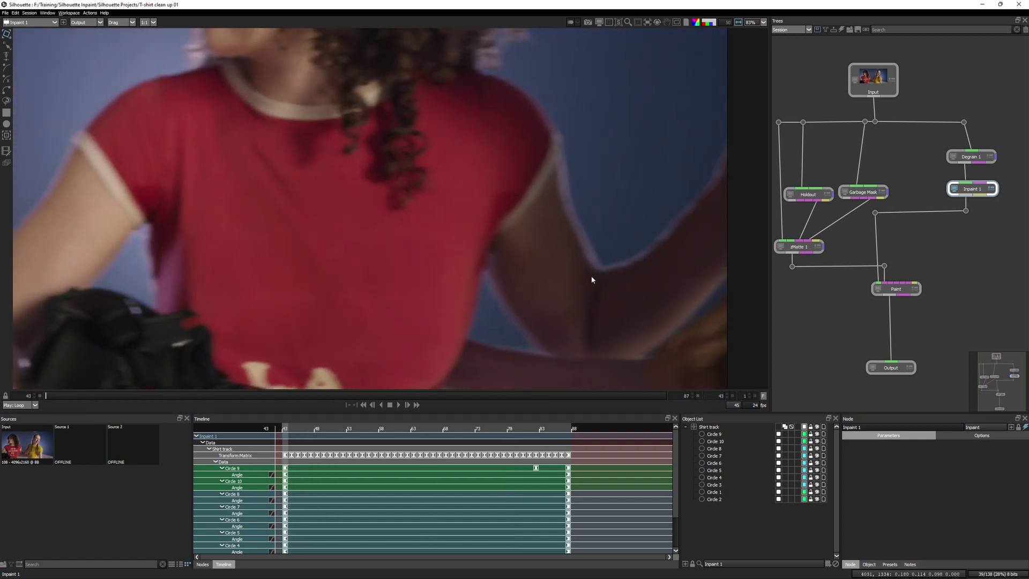
key(End)
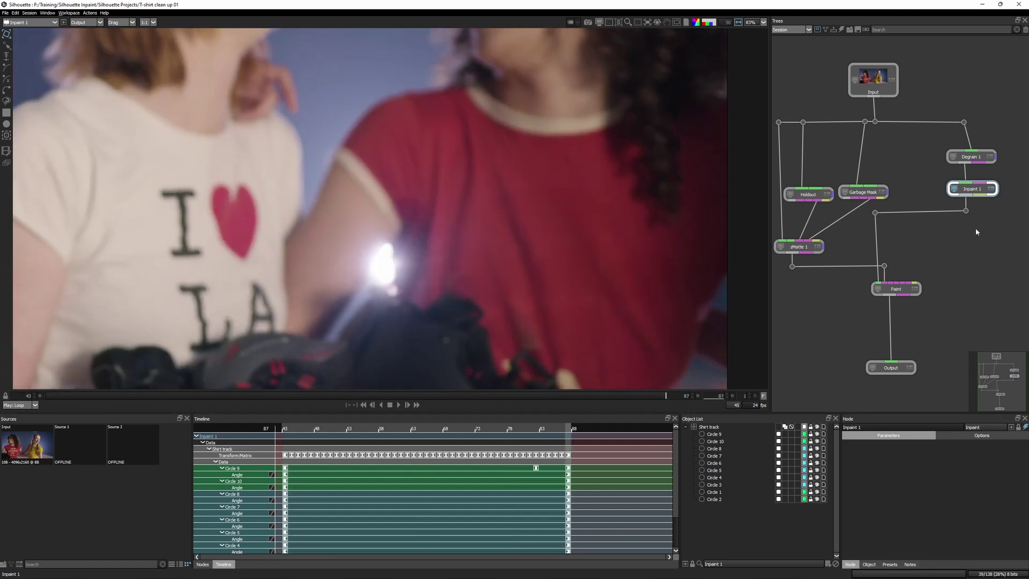
Activate the Paint node and review the red shirt's lower area at frames 72, 57 and 87.
click(904, 290)
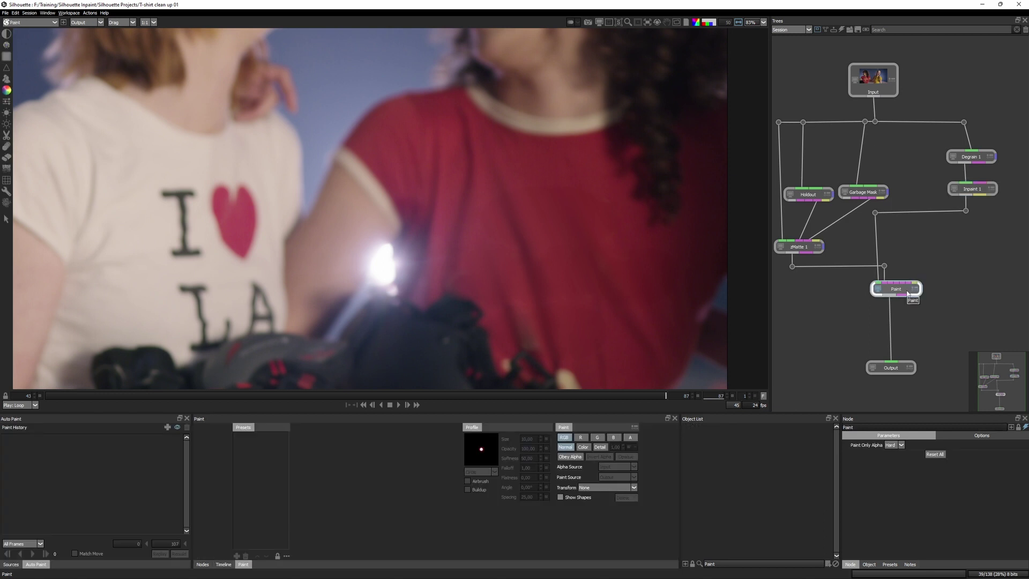
drag(599, 349, 420, 308)
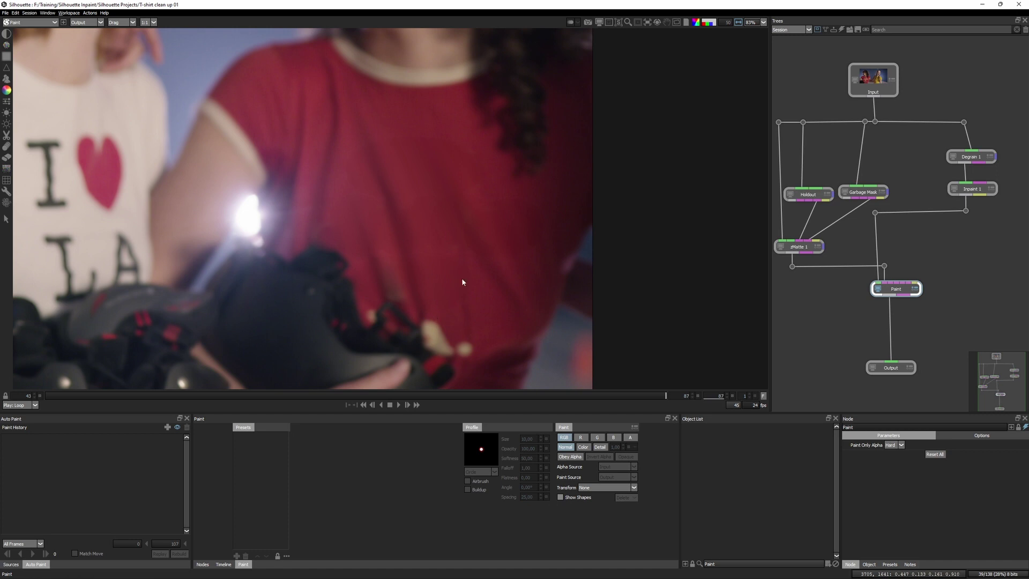
mouse_move(414, 270)
mouse_down()
mouse_move(354, 276)
mouse_move(411, 258)
mouse_up()
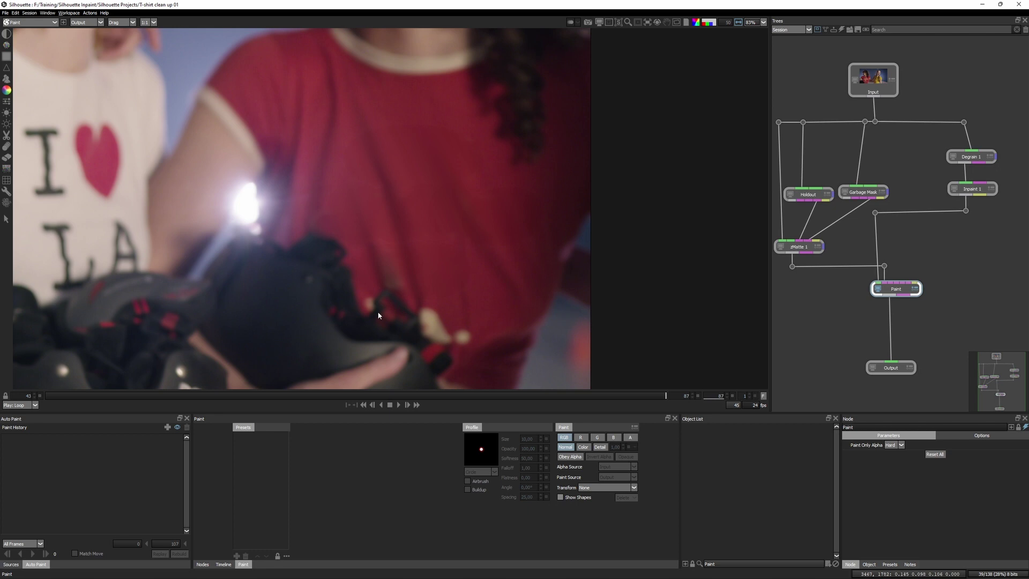
click(459, 396)
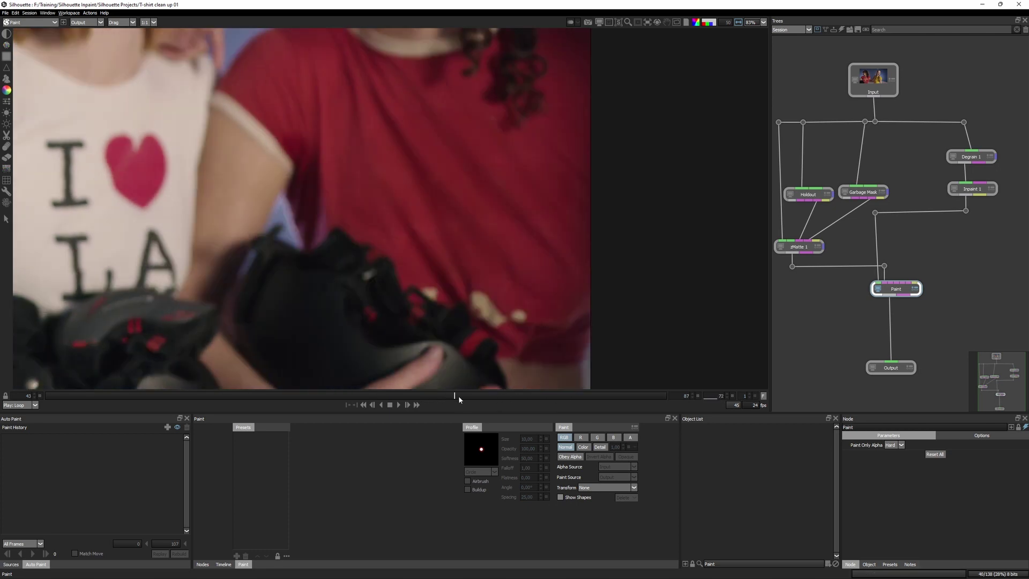
drag(458, 396, 241, 395)
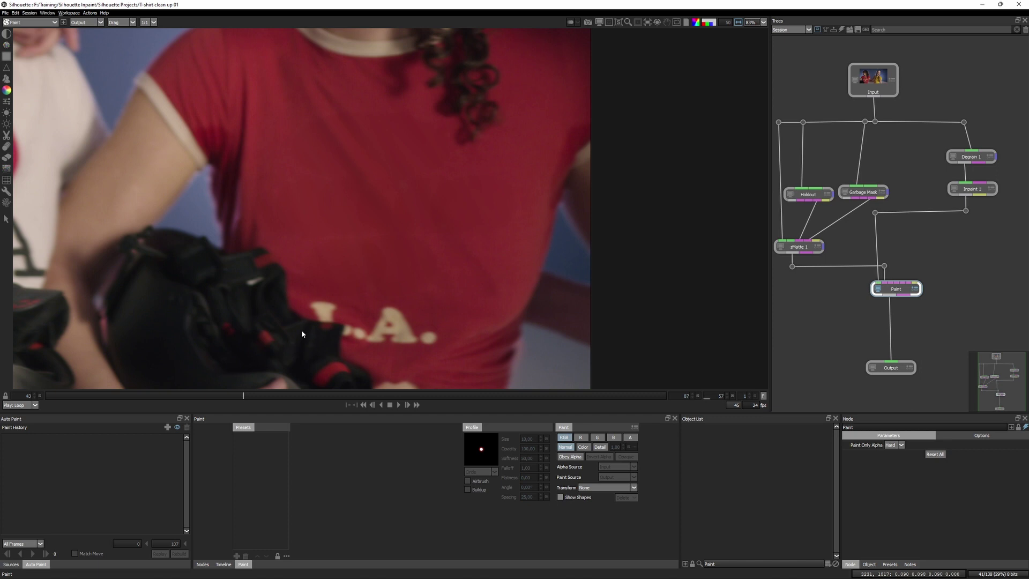
drag(561, 397, 668, 402)
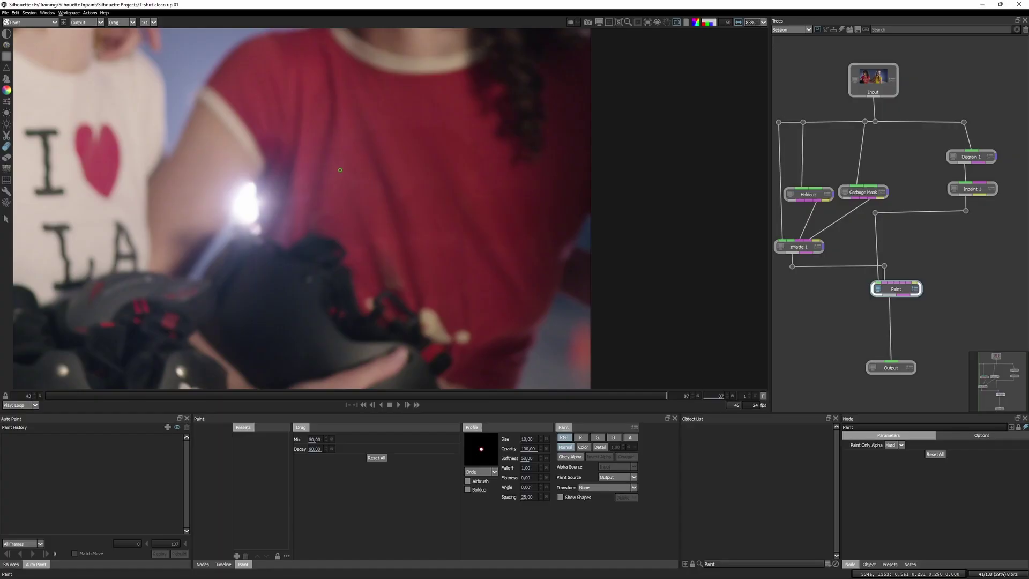
Choose the Drag paint tool and enlarge its brush to about 134 for work on the red shirt.
drag(338, 199, 372, 135)
scroll(372, 136, up, 1)
mouse_move(472, 198)
mouse_down()
mouse_move(457, 291)
mouse_move(457, 282)
mouse_up()
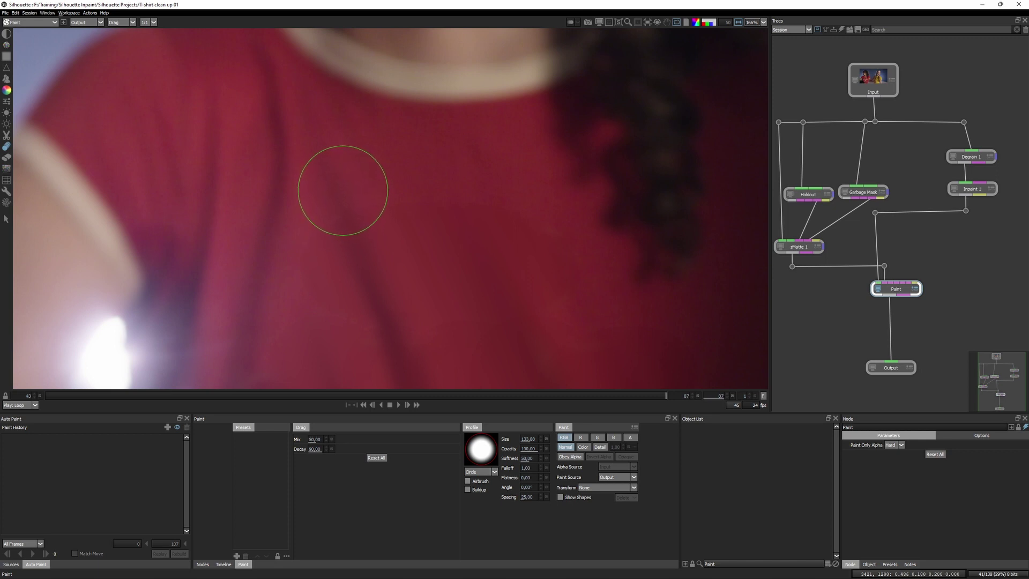
Try two Drag strokes along the fold in the red shirt's chest, then undo both.
drag(379, 289, 375, 225)
drag(334, 174, 412, 361)
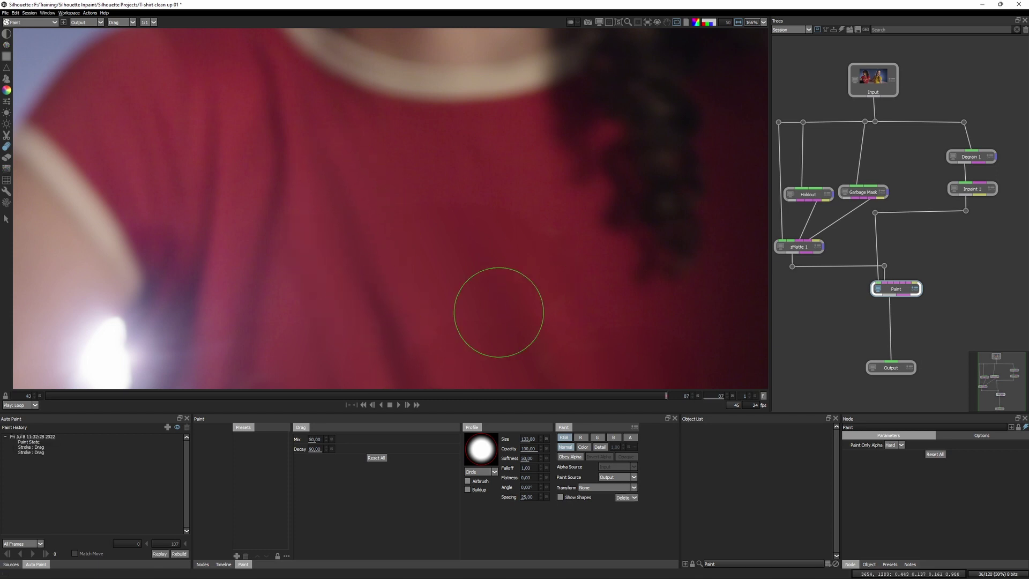
key(ctrl+z)
key(ctrl+z)
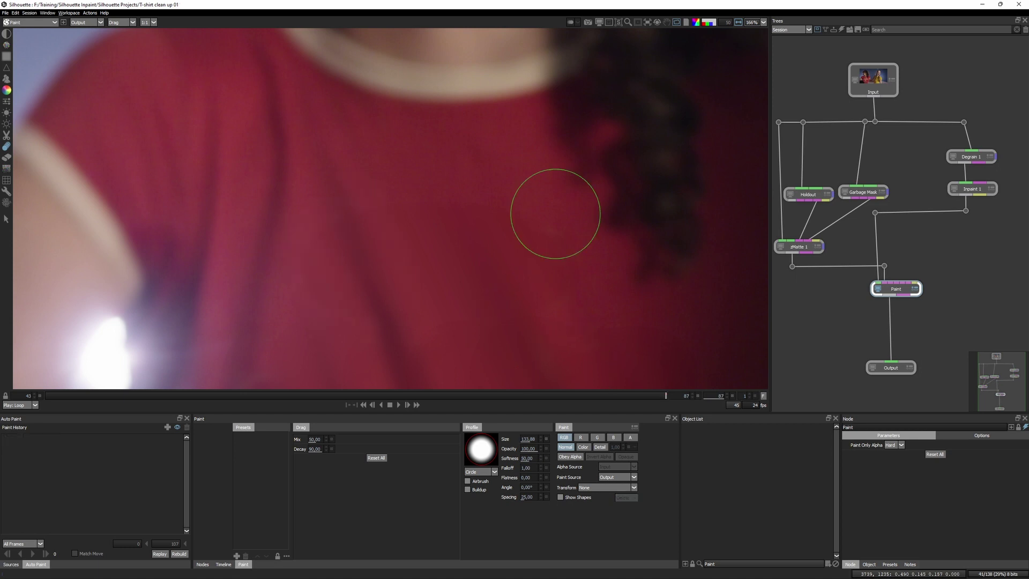
Test Drag strokes from the heart across the white shirt with Mix at 50 and at 100, undoing each one.
mouse_move(516, 231)
mouse_down()
mouse_move(563, 359)
mouse_move(666, 232)
mouse_move(740, 164)
mouse_up()
drag(322, 194, 753, 193)
drag(448, 198, 243, 222)
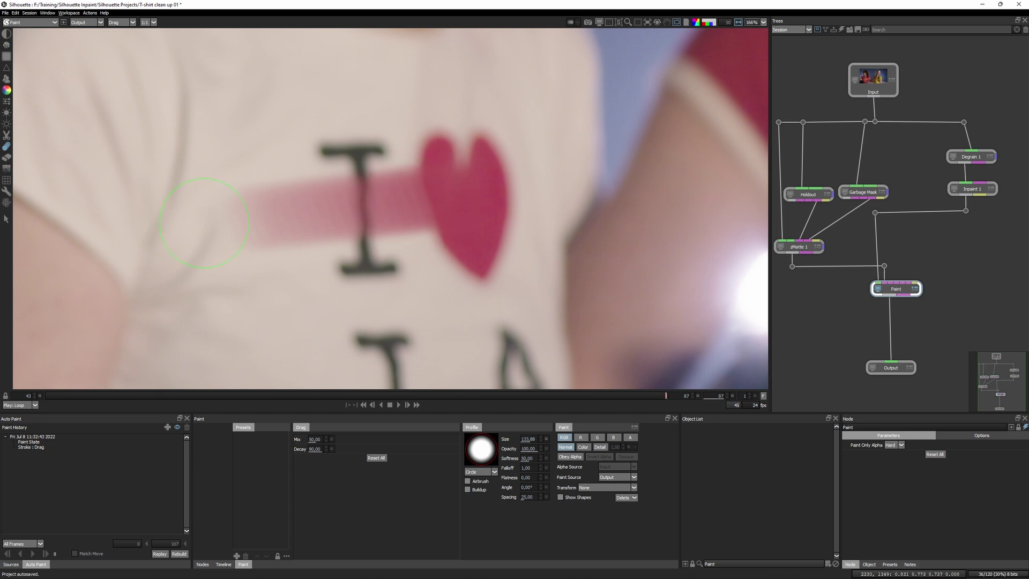
key(ctrl+z)
drag(462, 196, 107, 211)
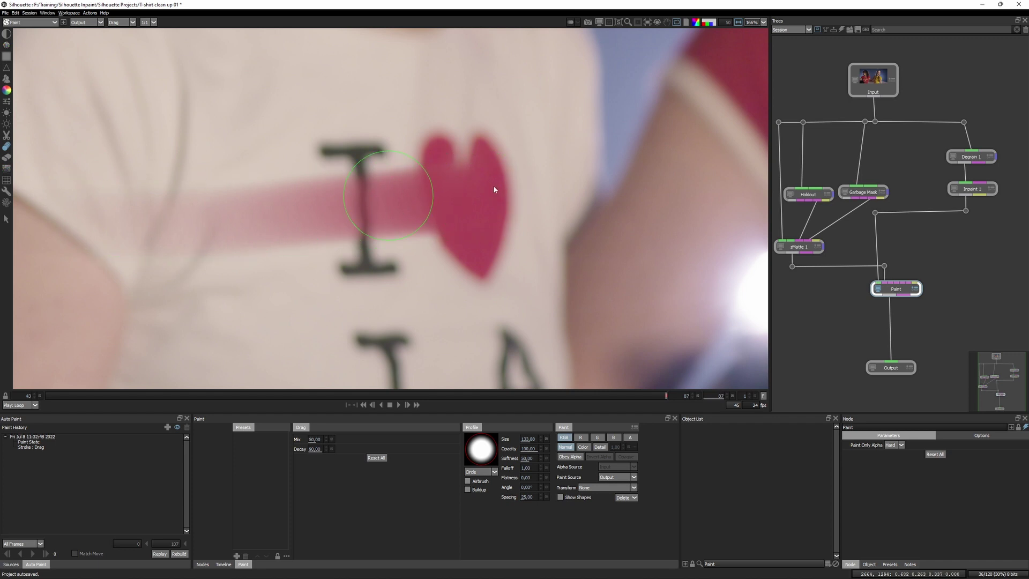
key(ctrl+z)
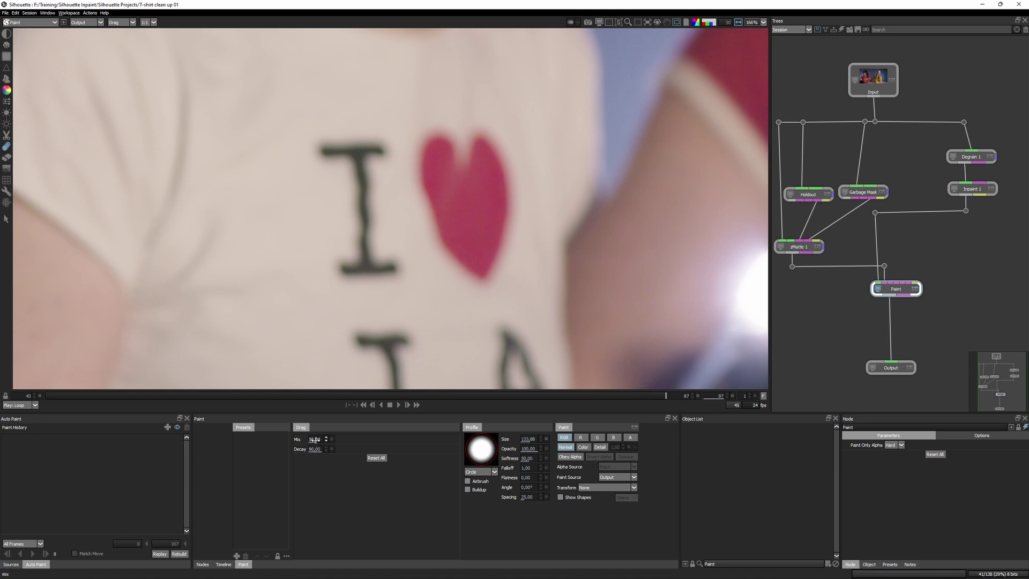
drag(460, 204, 83, 262)
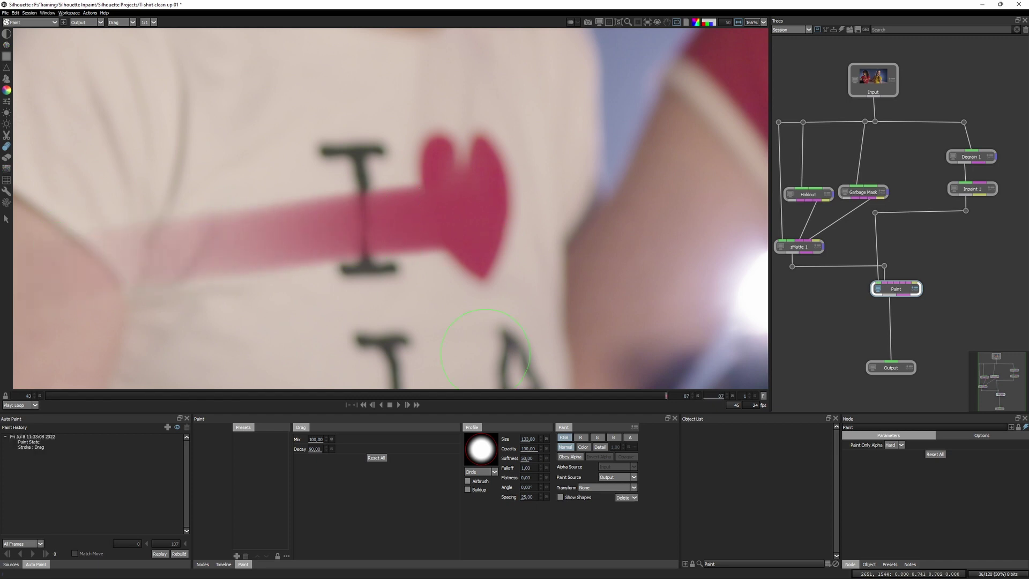
key(ctrl+z)
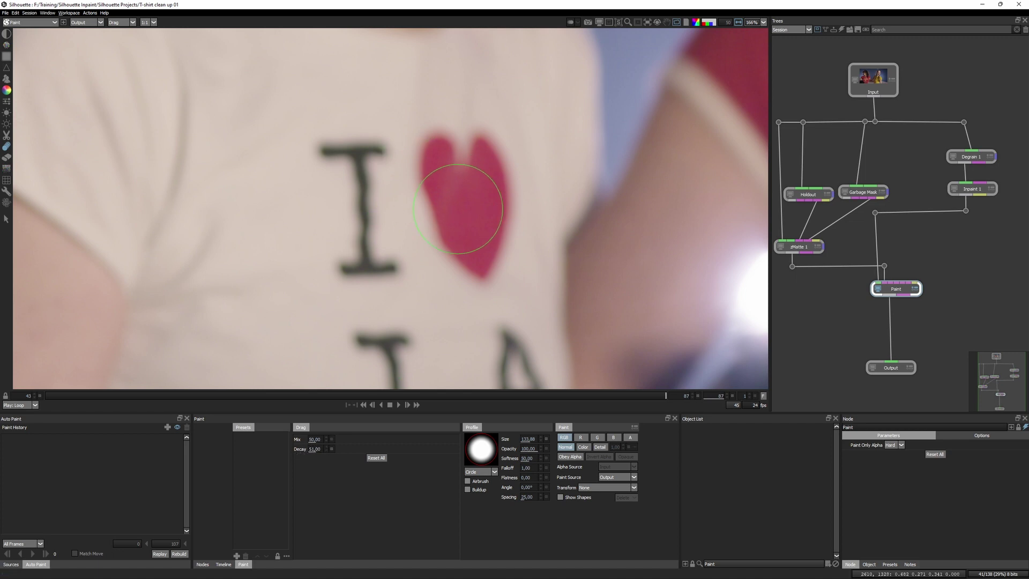
Test Drag strokes from the heart with Mix 50 and Decay at 51, 59, 76 and 100, undoing the last stroke.
drag(462, 209, 406, 215)
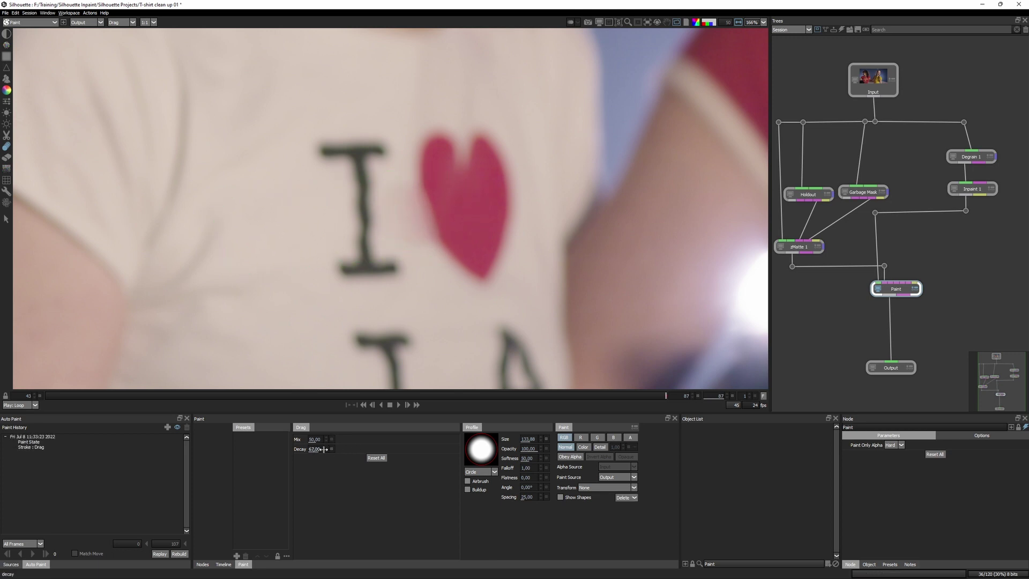
key(Return)
drag(455, 161, 249, 158)
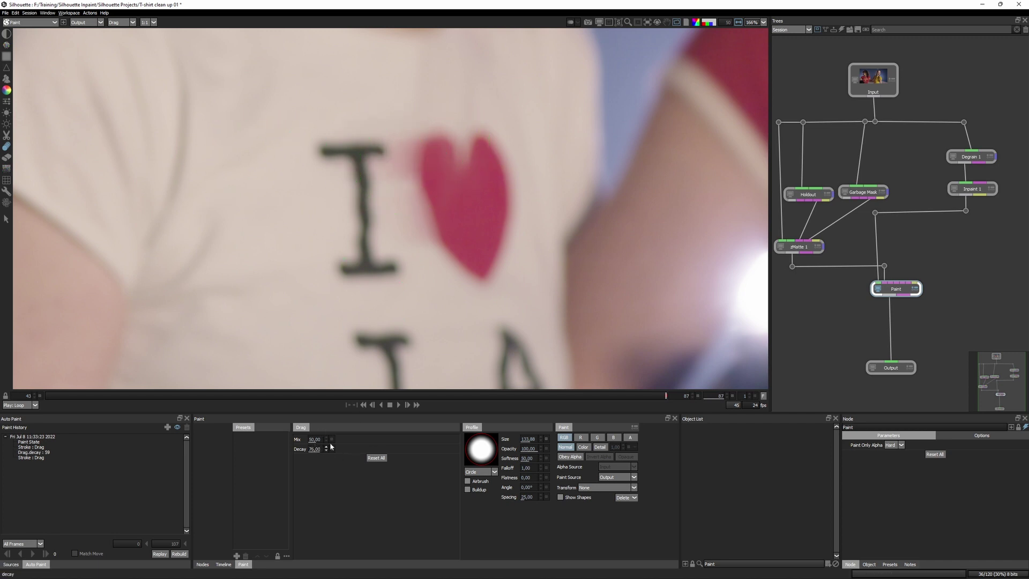
drag(478, 264, 386, 271)
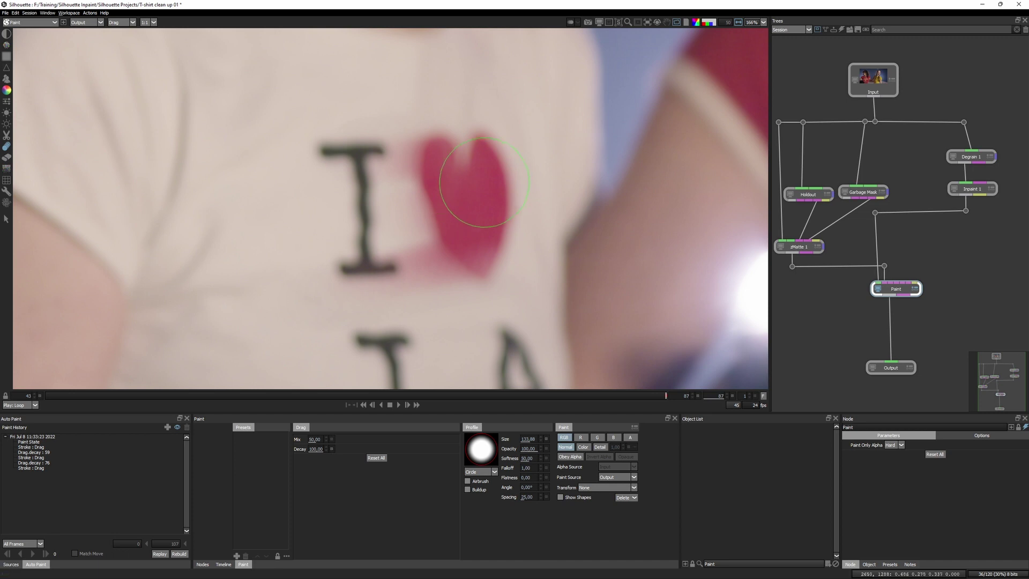
mouse_move(465, 212)
mouse_down()
mouse_move(155, 226)
mouse_move(113, 172)
mouse_move(162, 129)
mouse_move(243, 111)
mouse_move(410, 111)
mouse_move(679, 80)
mouse_move(711, 152)
mouse_move(518, 226)
mouse_move(340, 259)
mouse_move(183, 262)
mouse_move(108, 288)
mouse_move(290, 309)
mouse_move(585, 314)
mouse_move(466, 338)
mouse_move(132, 299)
mouse_move(381, 224)
mouse_move(526, 111)
mouse_move(419, 212)
mouse_move(522, 288)
mouse_move(184, 267)
mouse_move(534, 126)
mouse_move(446, 229)
mouse_up()
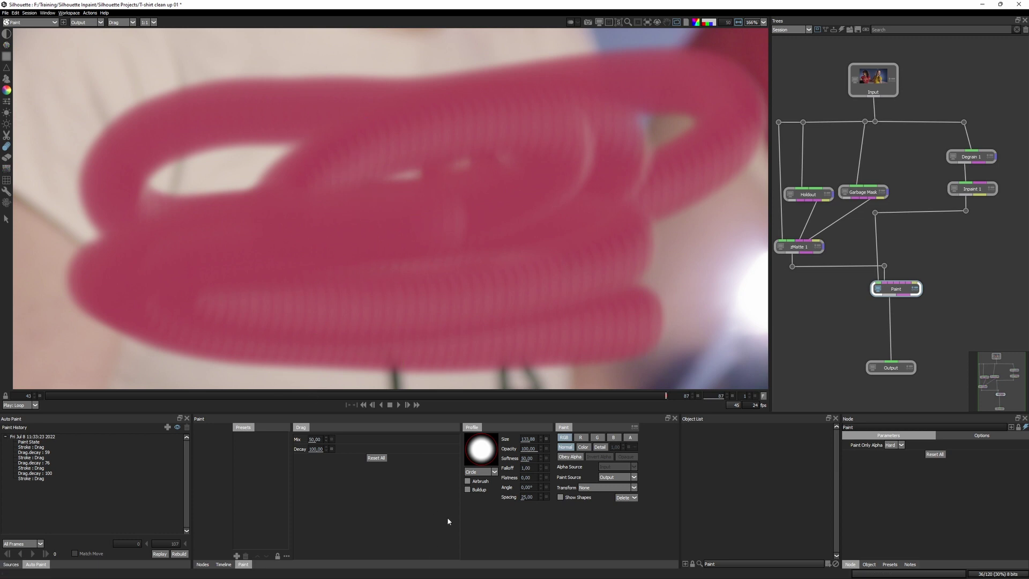
key(ctrl+z)
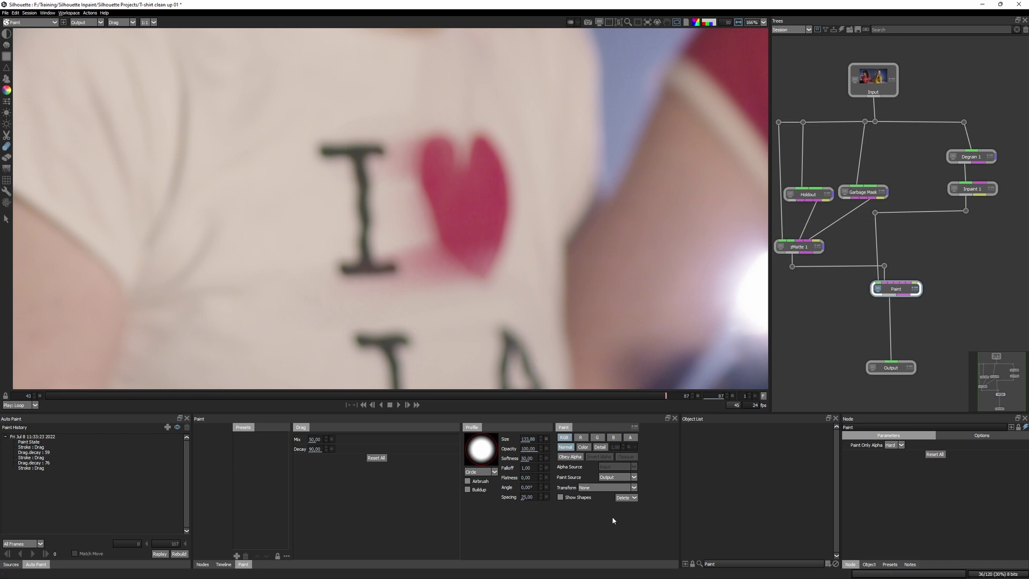
Lower Decay from its maximum and compare Drag strokes across the letter I with Mix at 50 and 100, undoing both.
drag(461, 204, 155, 219)
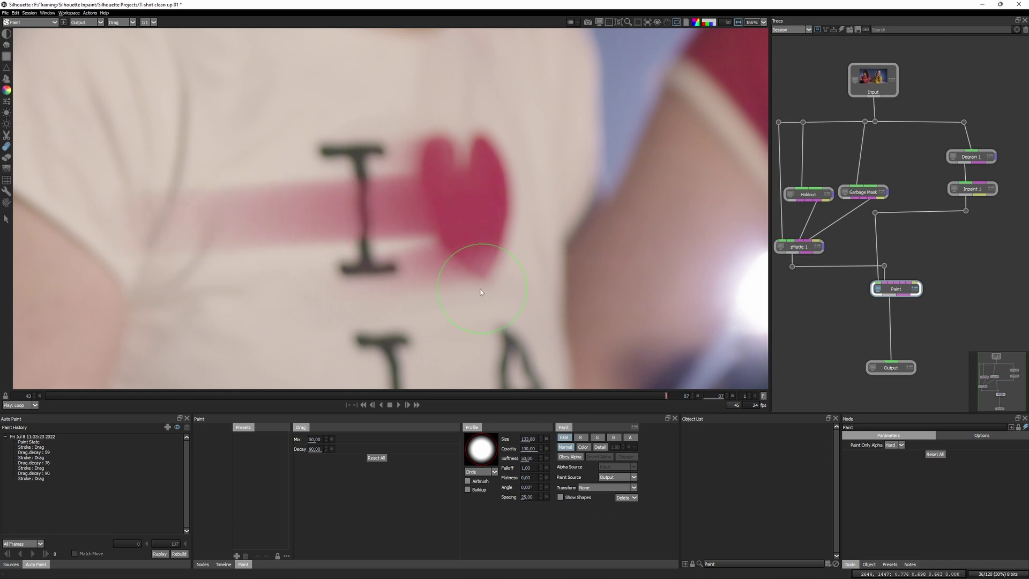
key(ctrl+z)
drag(464, 206, 204, 228)
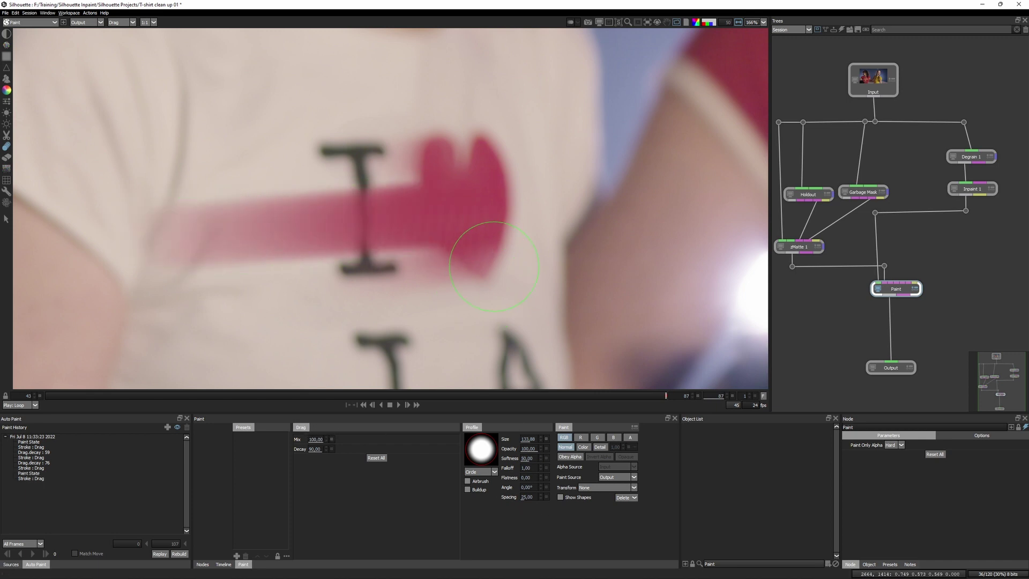
scroll(345, 263, up, 1)
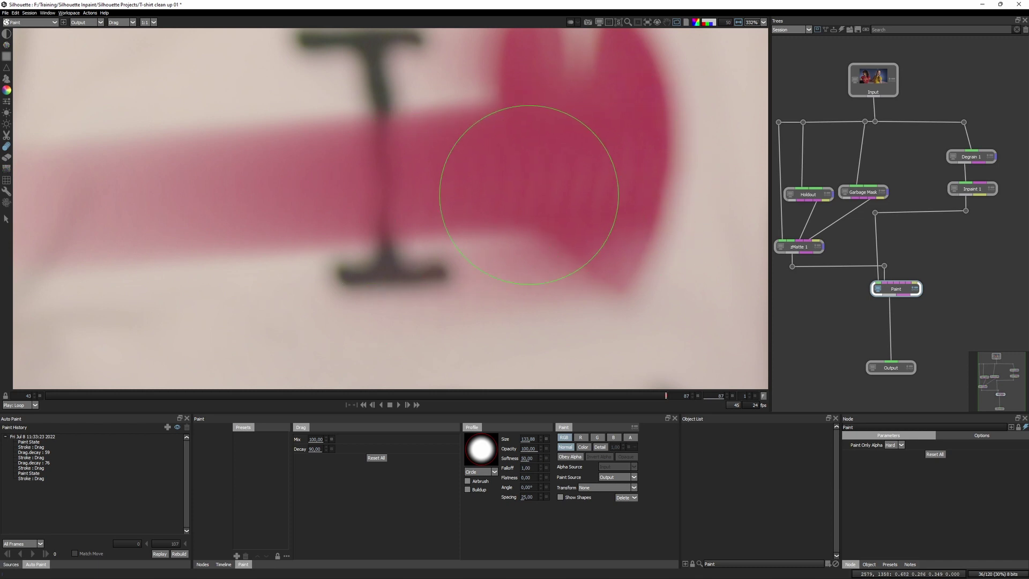
key(ctrl+z)
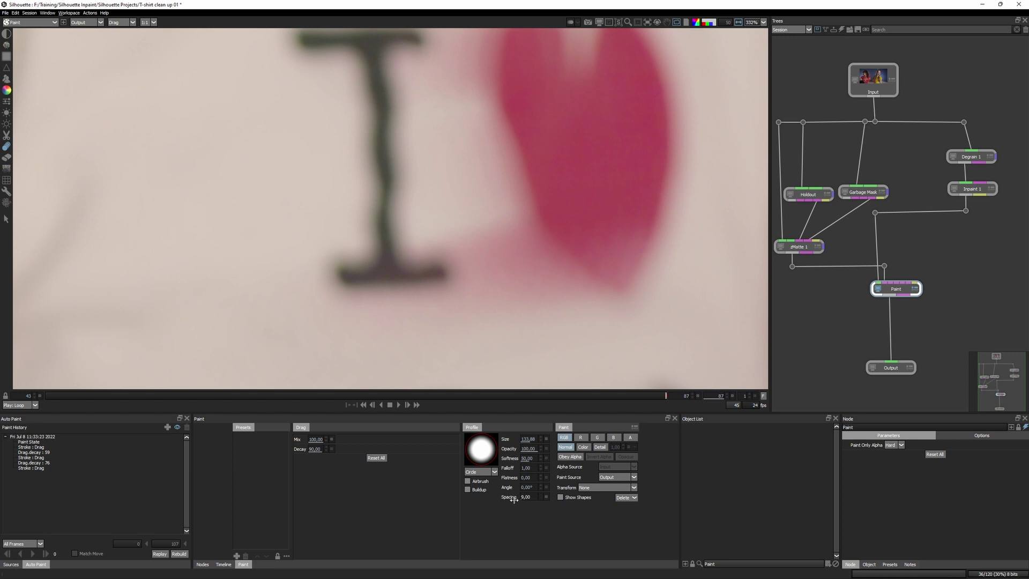
Test Drag strokes outward from the heart with narrow and wide brush spacing, including 9 and 16.
mouse_move(576, 155)
mouse_down()
mouse_move(536, 182)
mouse_move(429, 169)
mouse_move(177, 185)
mouse_up()
drag(590, 169, 144, 195)
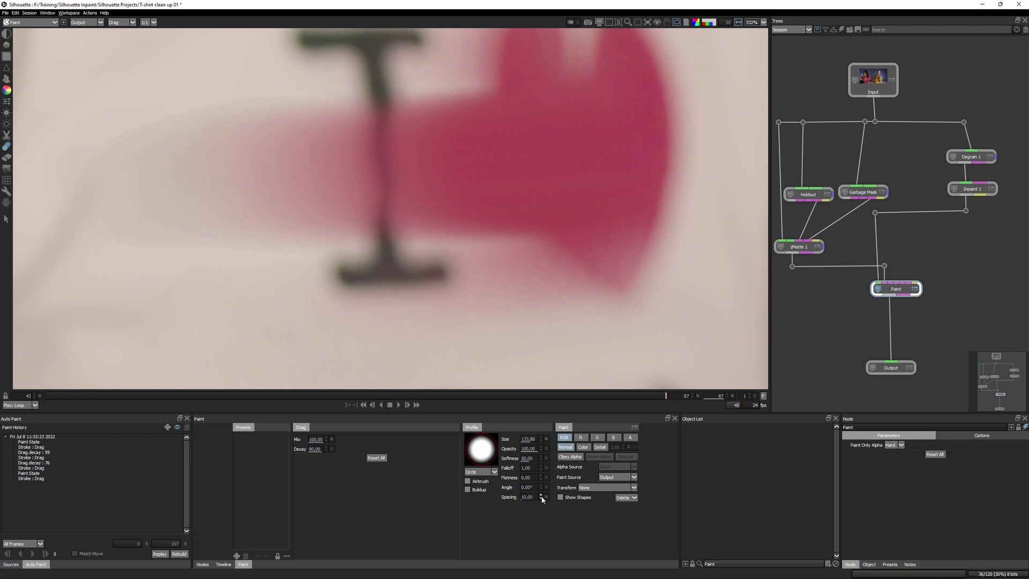
key(ctrl+z)
drag(555, 497, 552, 497)
mouse_move(583, 158)
mouse_down()
mouse_move(522, 180)
mouse_move(80, 215)
mouse_up()
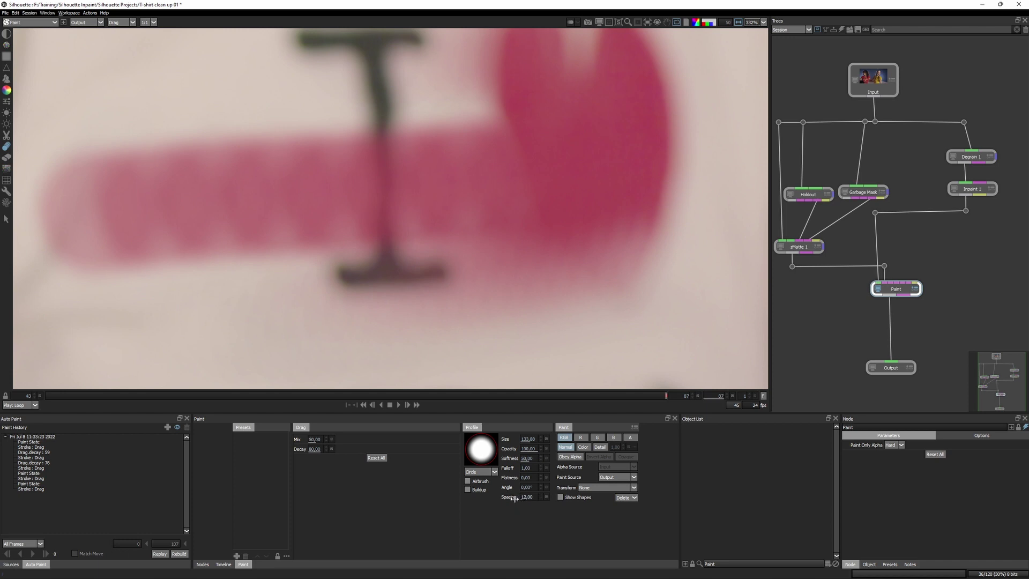
drag(516, 499, 516, 498)
drag(572, 227, 373, 352)
drag(419, 253, 583, 192)
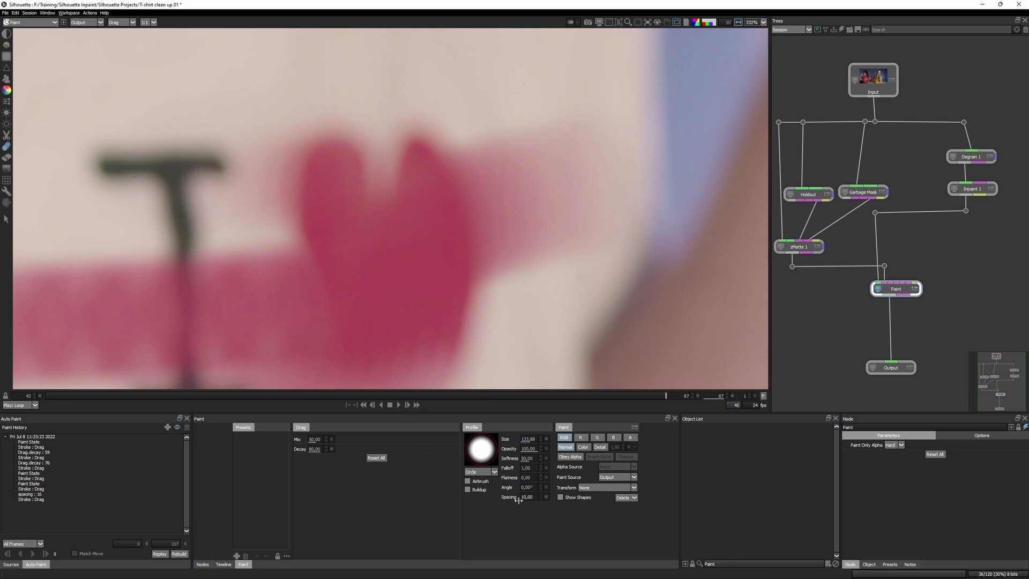
Set the brush spacing to 10 and smear the heart's edges outward on both sides with Drag strokes.
mouse_move(425, 179)
mouse_down()
mouse_move(442, 149)
mouse_move(506, 103)
mouse_move(591, 78)
mouse_up()
drag(367, 196, 220, 113)
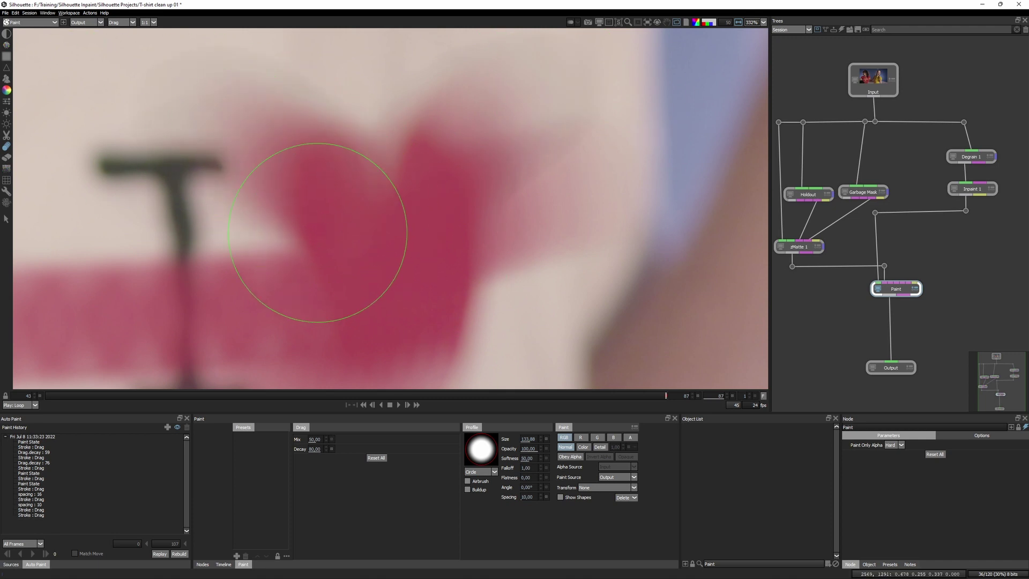
drag(321, 232, 144, 213)
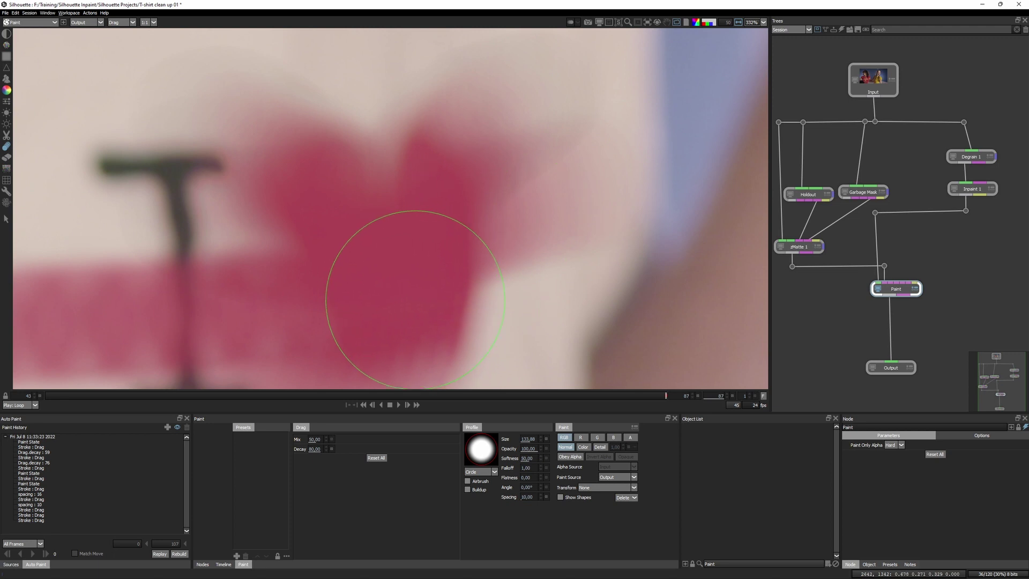
drag(409, 298, 655, 328)
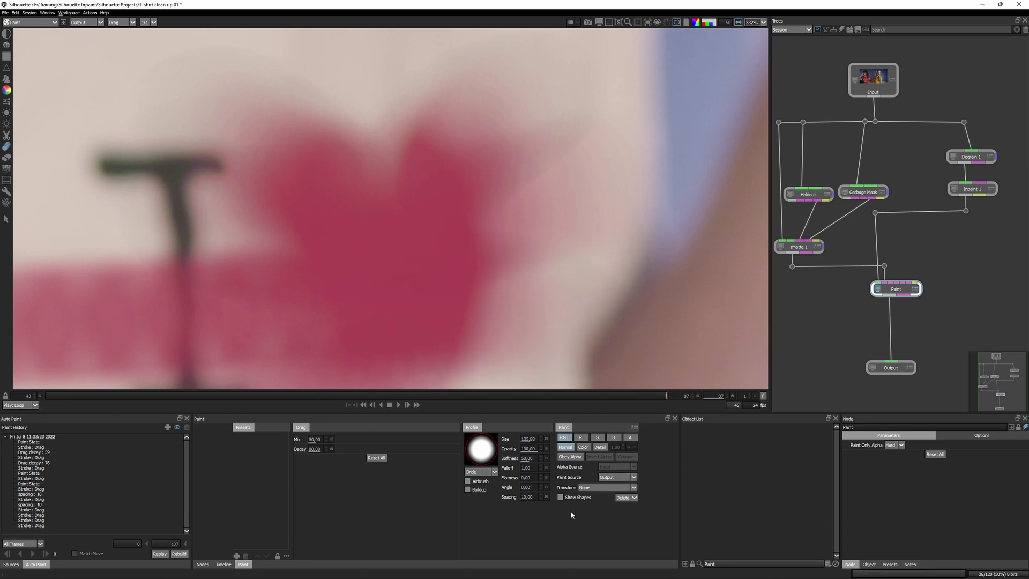
Fit the whole frame in view and delete all paint on the current frame, confirming the deletion.
key(f)
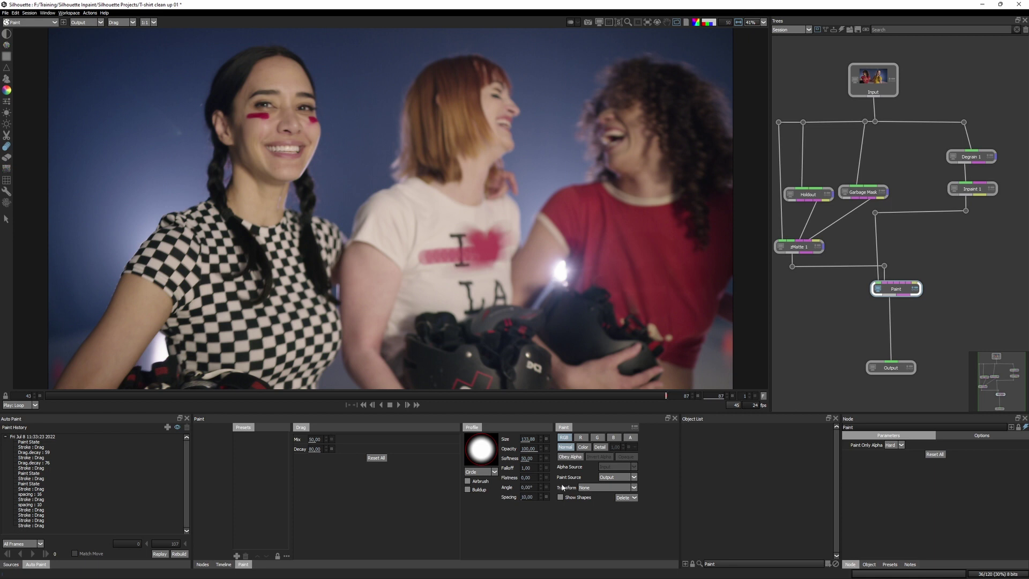
click(632, 498)
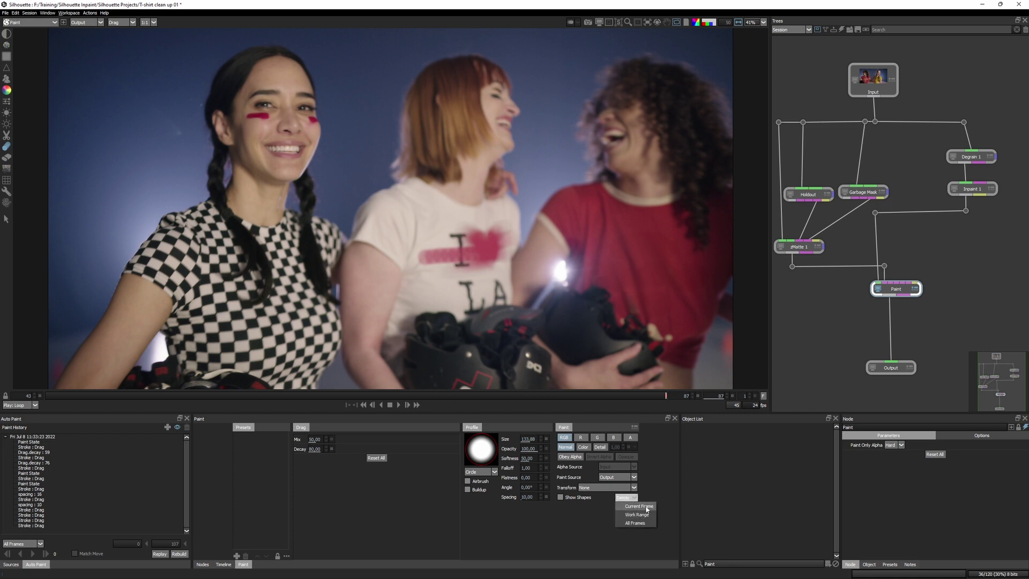
click(641, 507)
click(504, 305)
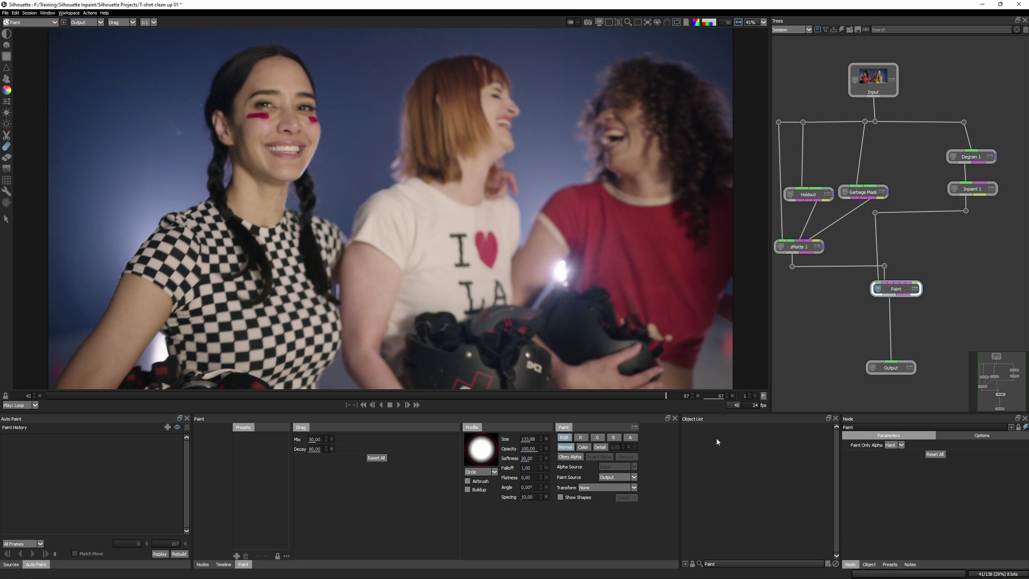
Pull the red shirt's fabric down over the top of the dark helmet beside the bright light with several Drag strokes.
scroll(665, 316, up, 5)
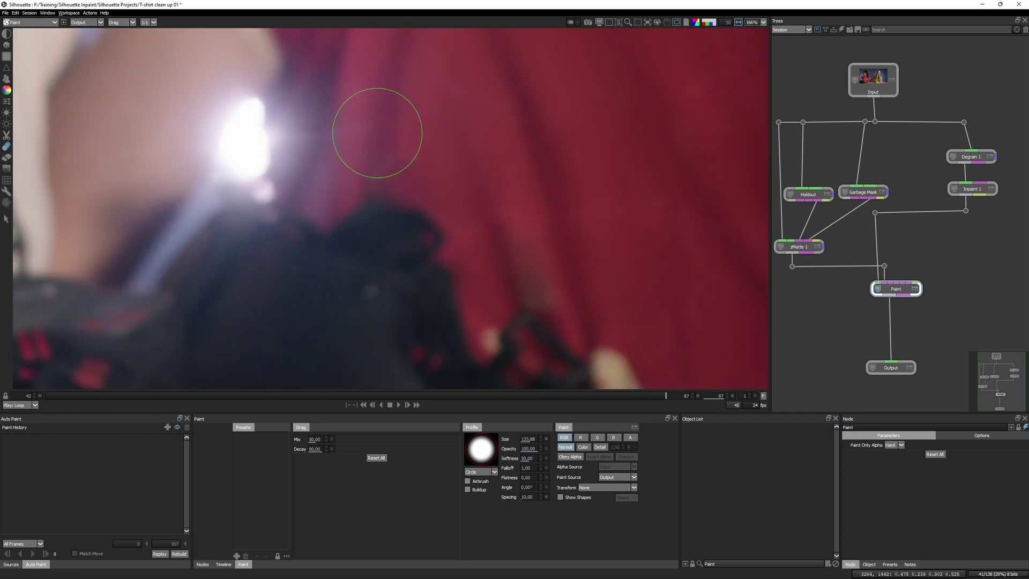
mouse_move(374, 245)
mouse_down()
mouse_move(353, 363)
mouse_move(349, 343)
mouse_up()
mouse_move(444, 261)
mouse_down()
mouse_move(427, 84)
mouse_move(402, 113)
mouse_move(524, 119)
mouse_move(448, 142)
mouse_move(308, 231)
mouse_up()
drag(280, 199, 278, 204)
drag(379, 58, 304, 213)
drag(320, 210, 309, 349)
drag(335, 183, 298, 300)
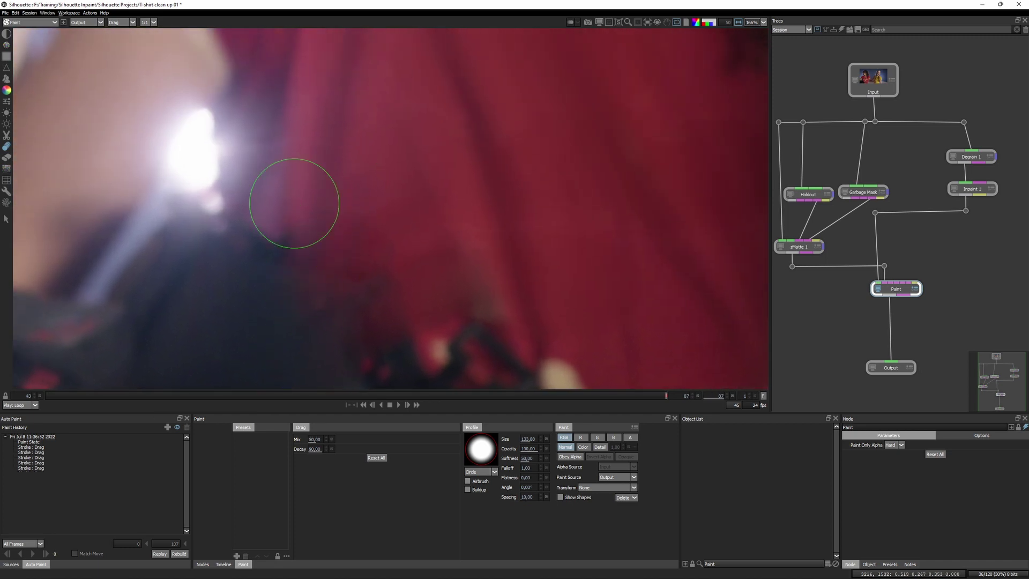
drag(295, 204, 288, 268)
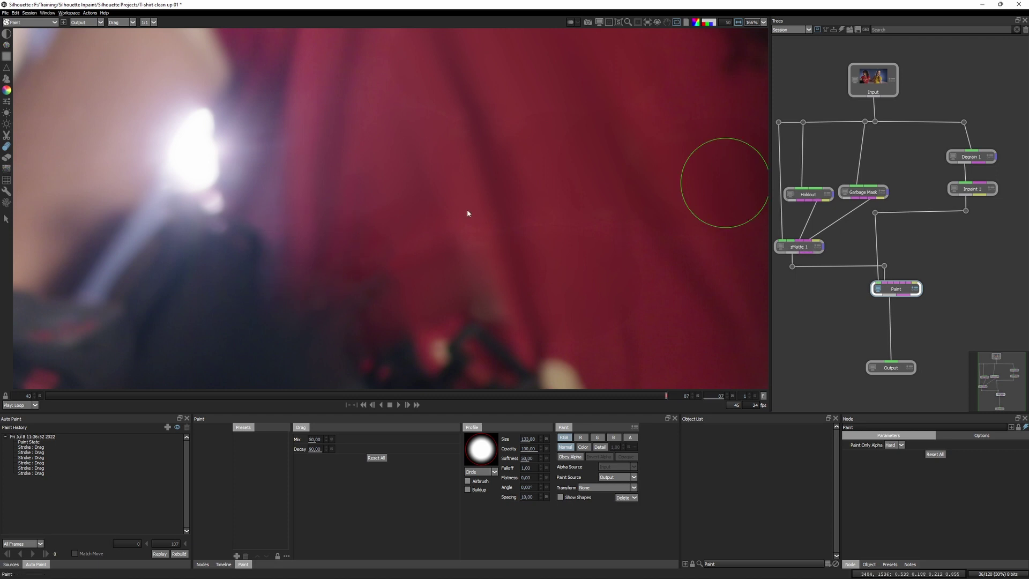
Undo all the Drag strokes that pulled the shirt's fabric over the dark helmet.
key(ctrl+z)
key(ctrl+z)
key(ctrl+z)
key(ctrl+z)
key(ctrl+z)
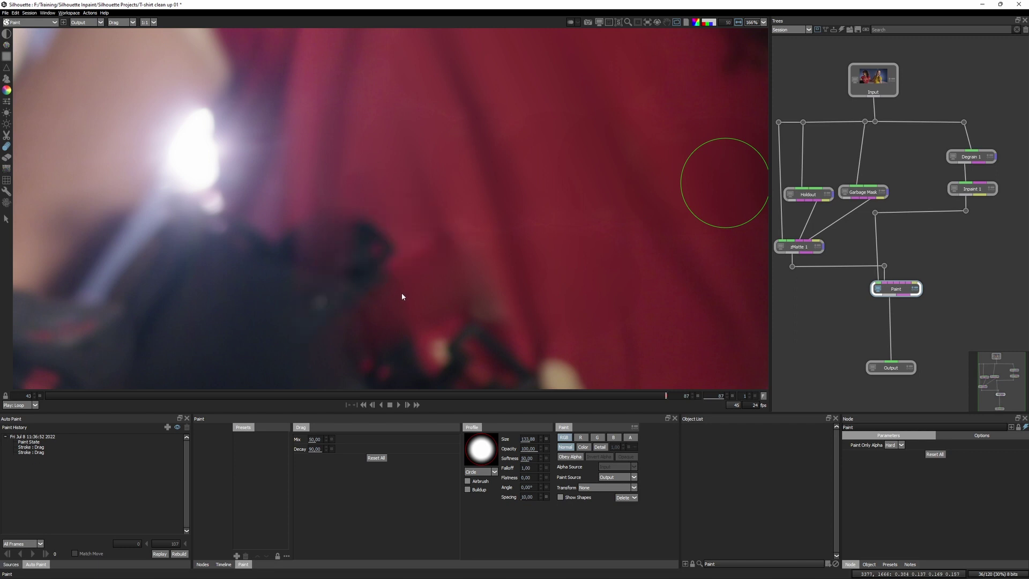
key(ctrl+z)
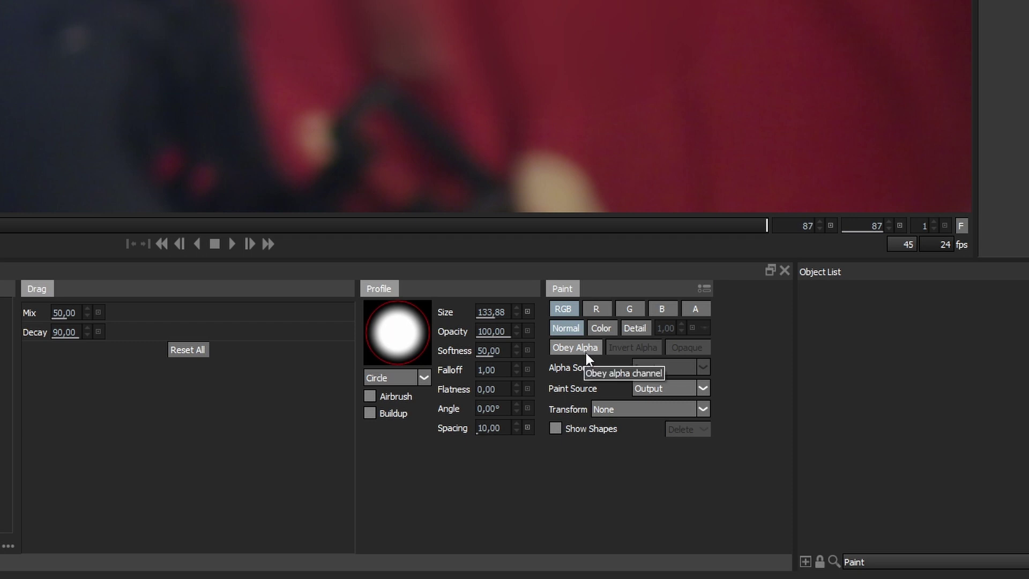
Make the paint obey the alpha channel, with Source 1 as the alpha source.
click(587, 350)
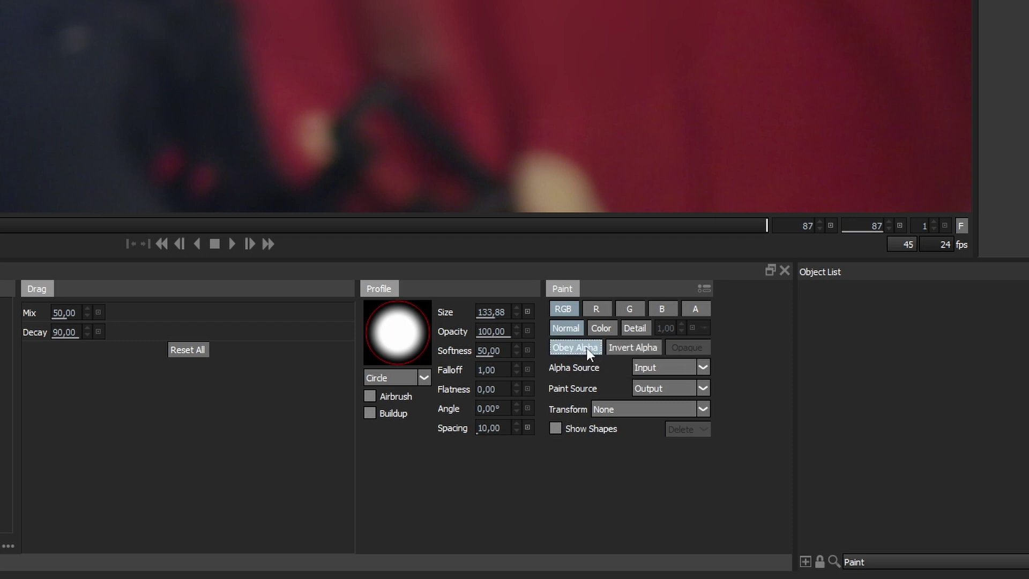
click(689, 368)
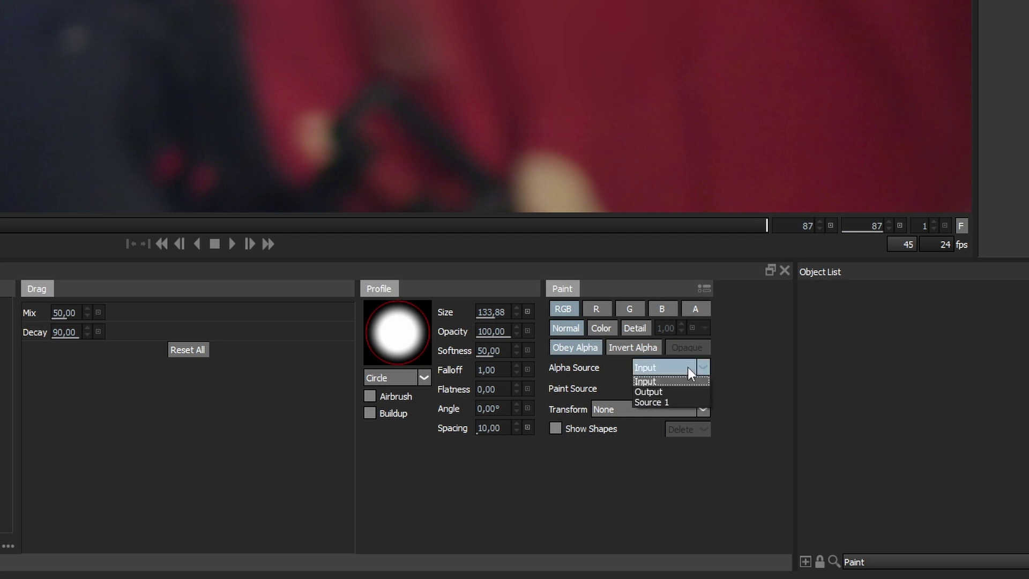
click(687, 404)
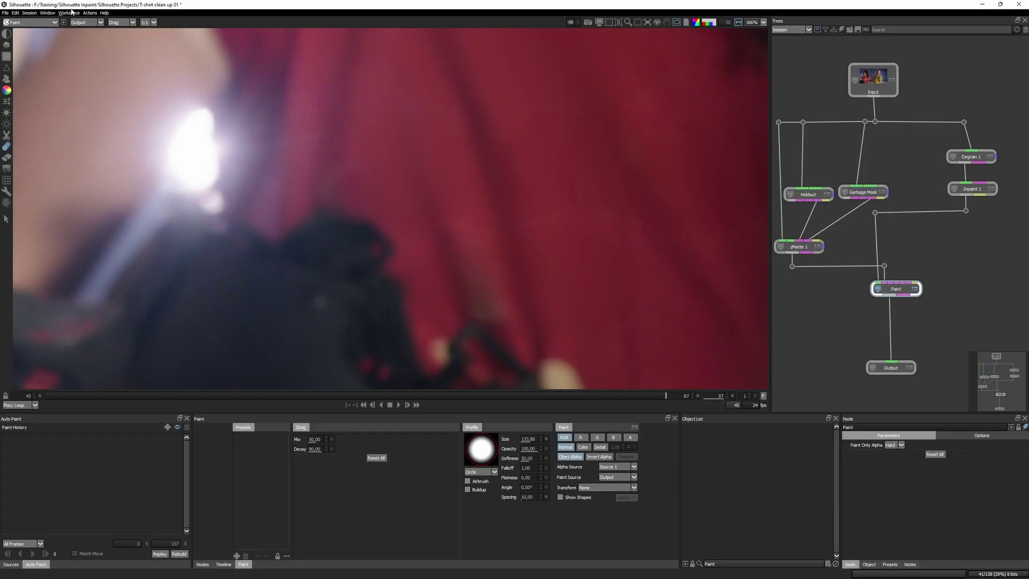
Inspect Source 1 with its alpha overlay around the helmet, and return the viewer to the plain Output.
click(81, 23)
click(79, 40)
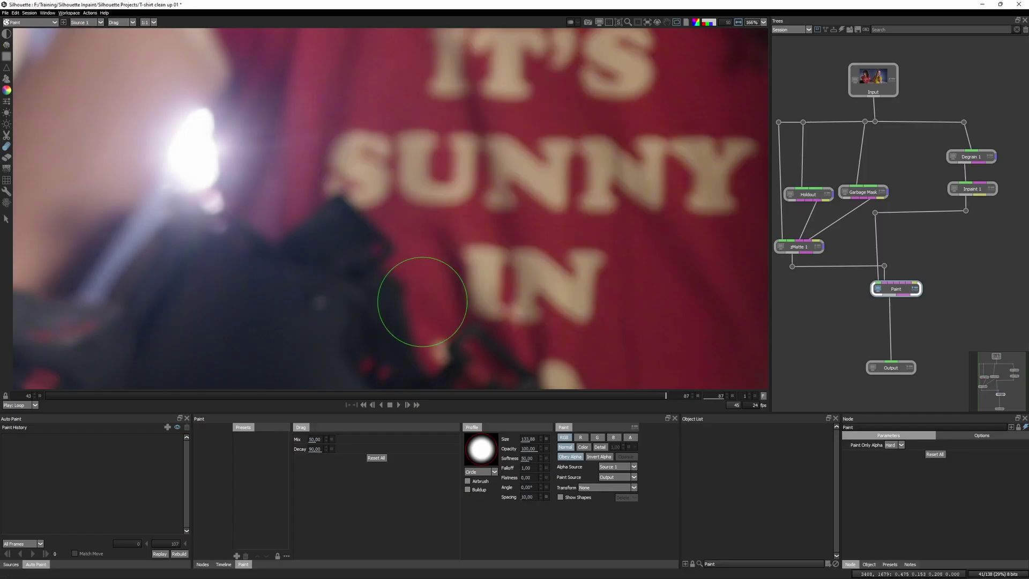
key(shift+a)
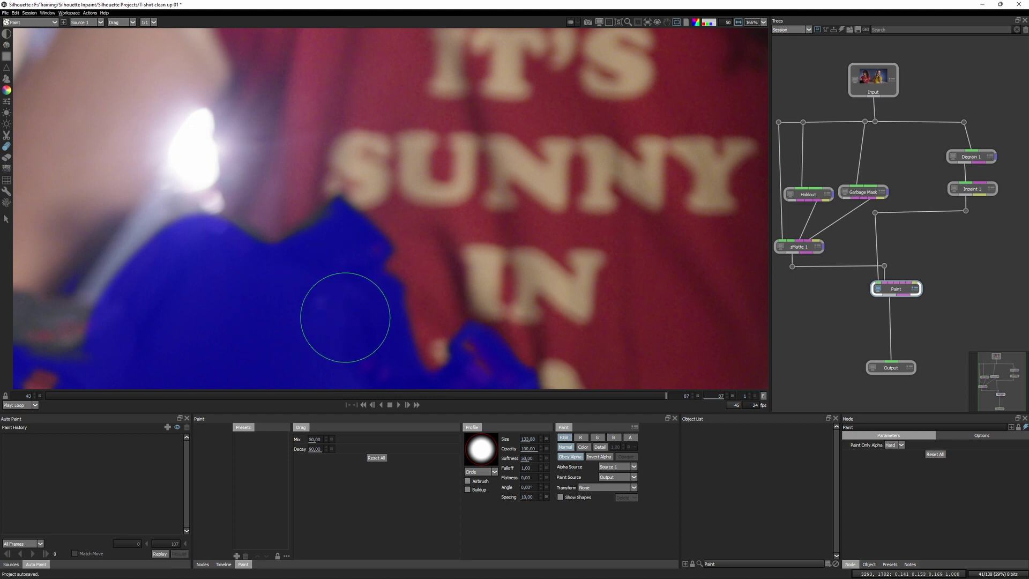
click(87, 22)
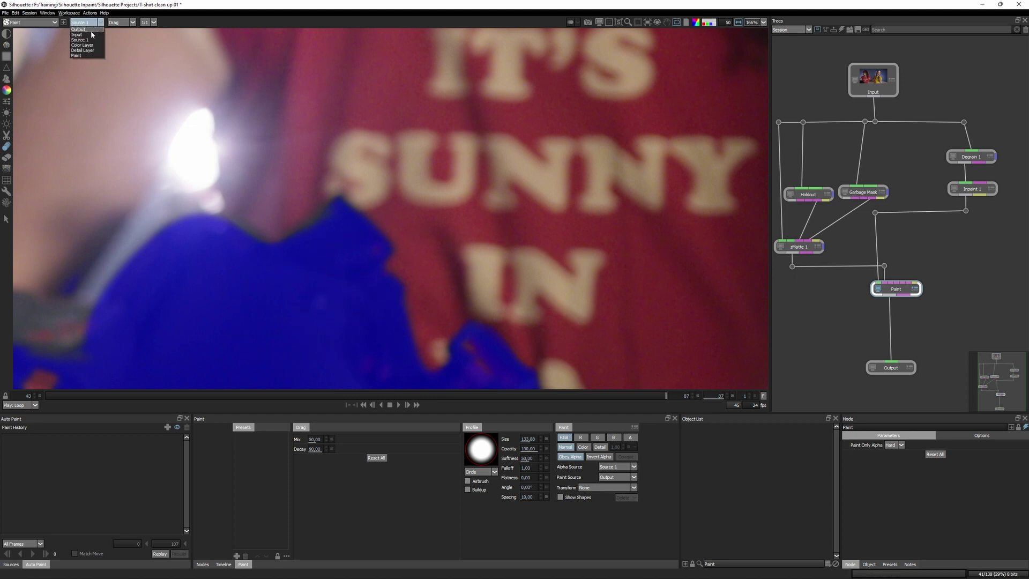
click(90, 30)
key(a)
key(a)
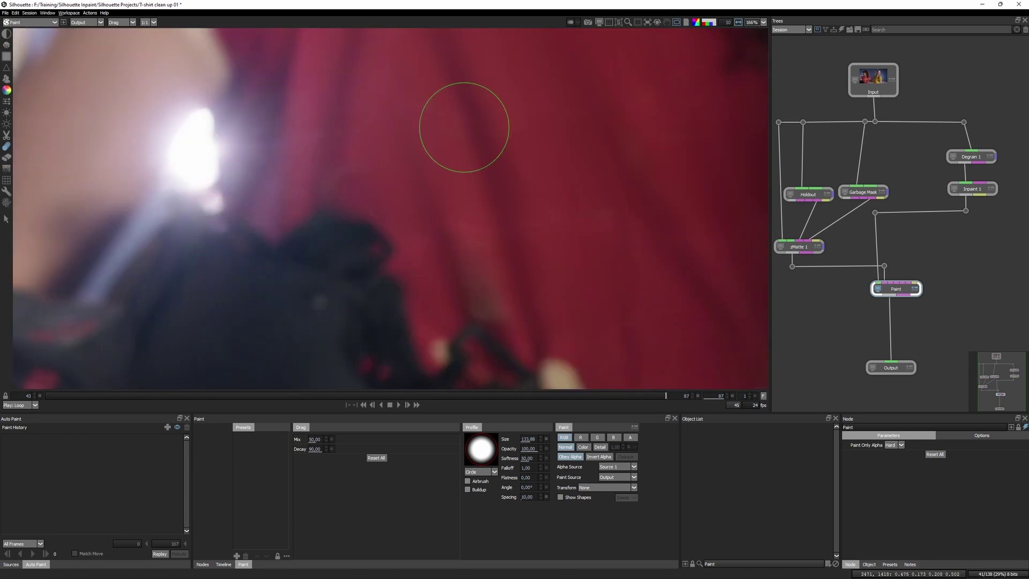
Test the alpha restriction with a magenta Color stroke across the helmet, and undo the stroke.
click(7, 90)
click(367, 471)
drag(356, 477, 363, 471)
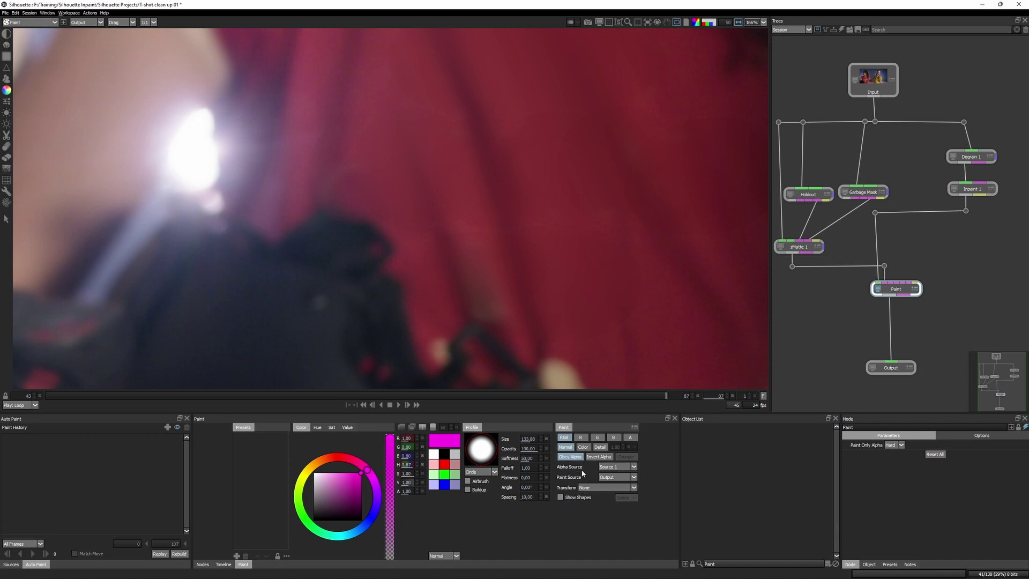
mouse_move(256, 311)
mouse_down()
mouse_move(349, 195)
mouse_move(193, 279)
mouse_move(448, 303)
mouse_move(467, 336)
mouse_up()
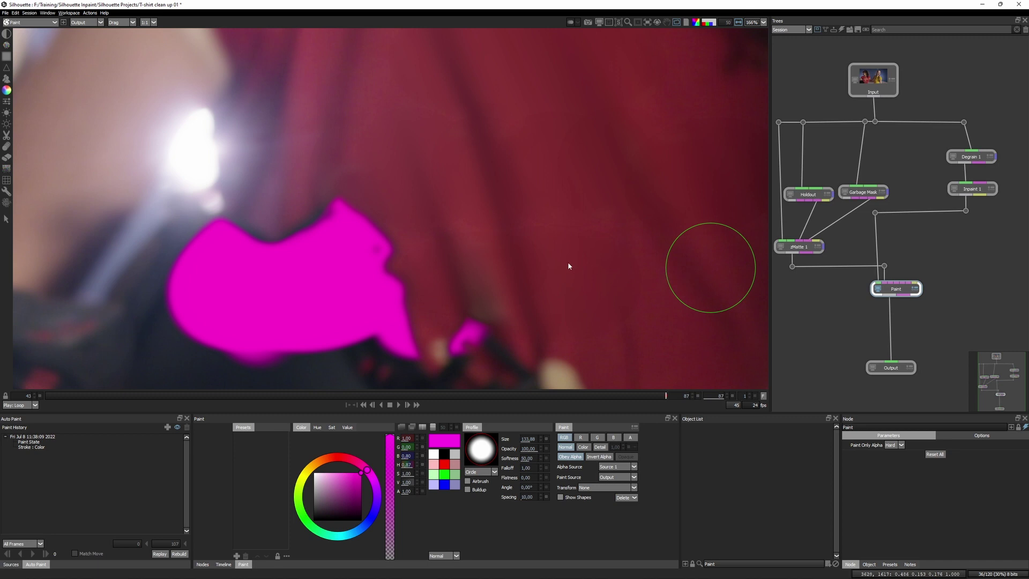
key(ctrl+z)
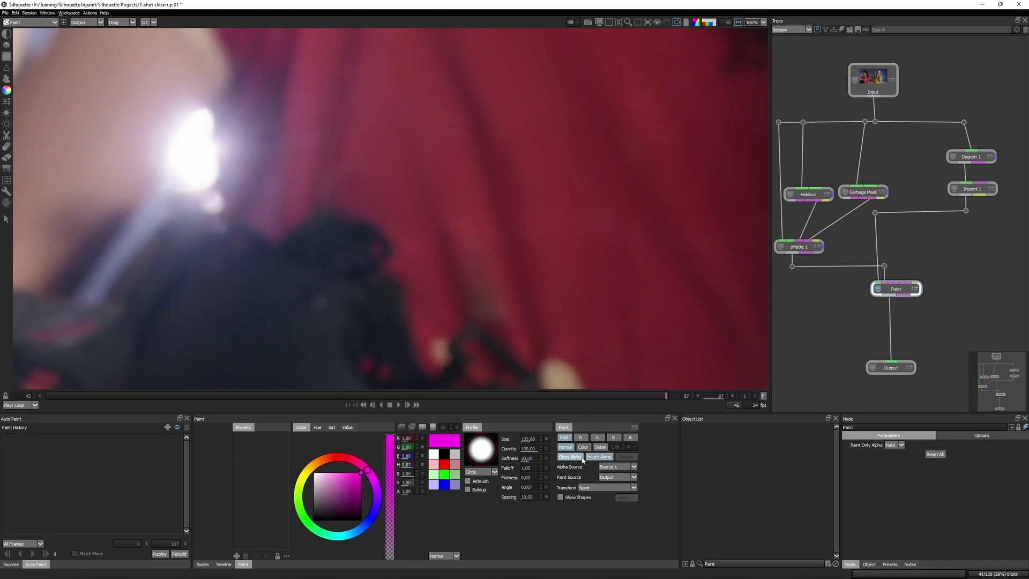
Invert the alpha, test it with magenta strokes on the red shirt along the helmet's edge, and undo those strokes.
click(355, 168)
mouse_move(356, 169)
mouse_down()
mouse_move(315, 267)
mouse_move(313, 168)
mouse_move(227, 281)
mouse_move(220, 237)
mouse_move(397, 171)
mouse_move(397, 262)
mouse_move(481, 333)
mouse_move(589, 349)
mouse_move(697, 306)
mouse_up()
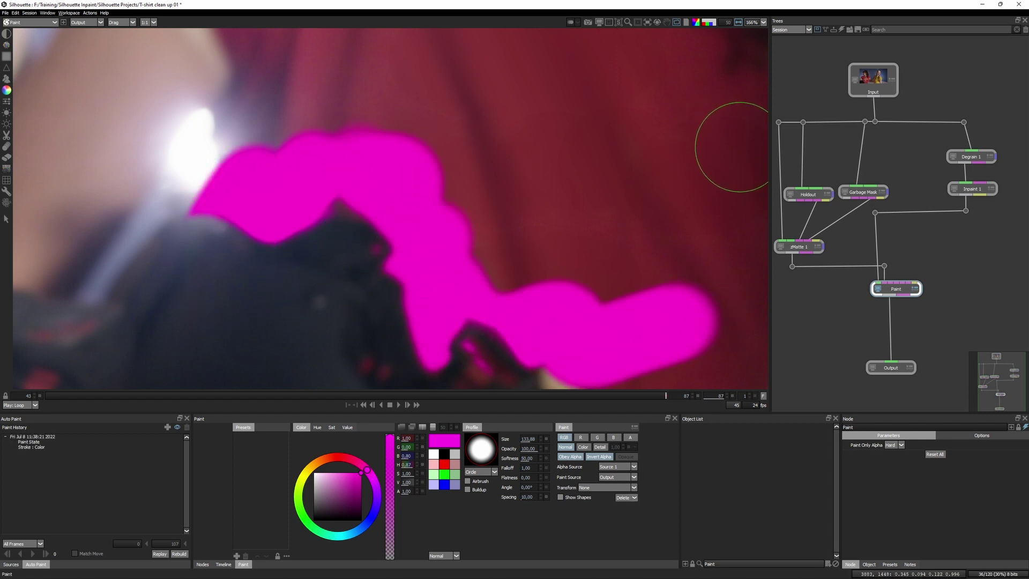
key(f)
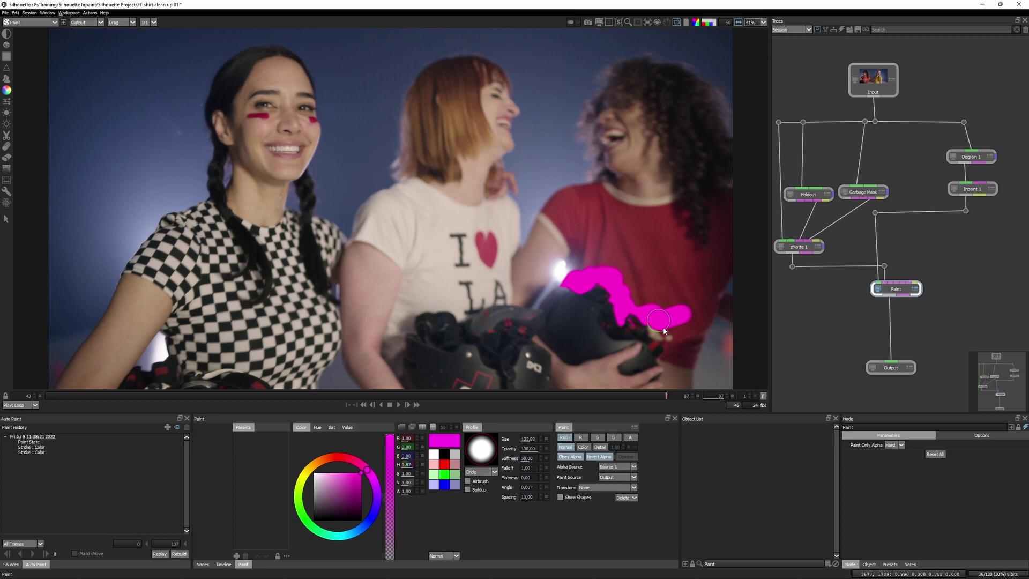
key(ctrl+z)
key(ctrl+z)
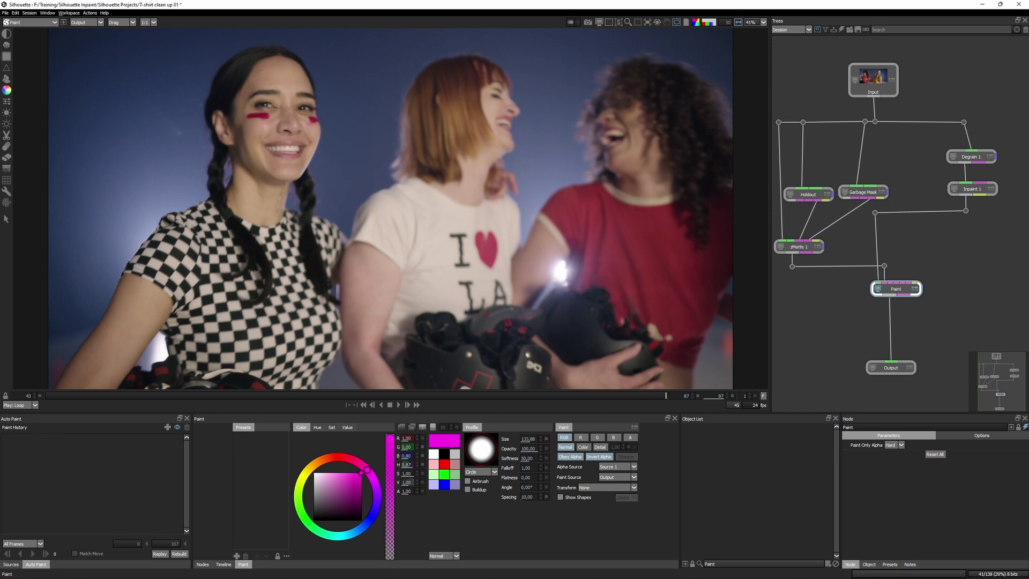
Test Drag strokes pulling the red shirt's fabric down over the helmet's edge, and delete the paint on all frames.
click(7, 148)
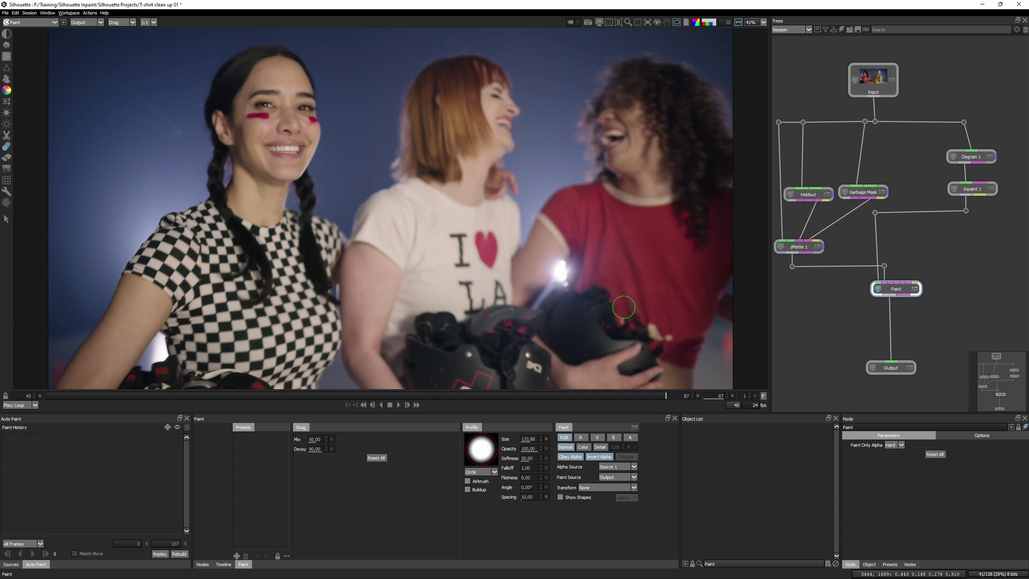
drag(623, 291, 651, 381)
mouse_move(625, 298)
mouse_down()
mouse_move(639, 358)
mouse_move(628, 315)
mouse_move(630, 338)
mouse_up()
drag(621, 295, 615, 357)
drag(625, 273, 586, 328)
mouse_move(619, 256)
mouse_down()
mouse_move(582, 323)
mouse_move(556, 344)
mouse_up()
drag(597, 237, 538, 328)
mouse_move(594, 259)
mouse_down()
mouse_move(633, 315)
mouse_move(584, 322)
mouse_up()
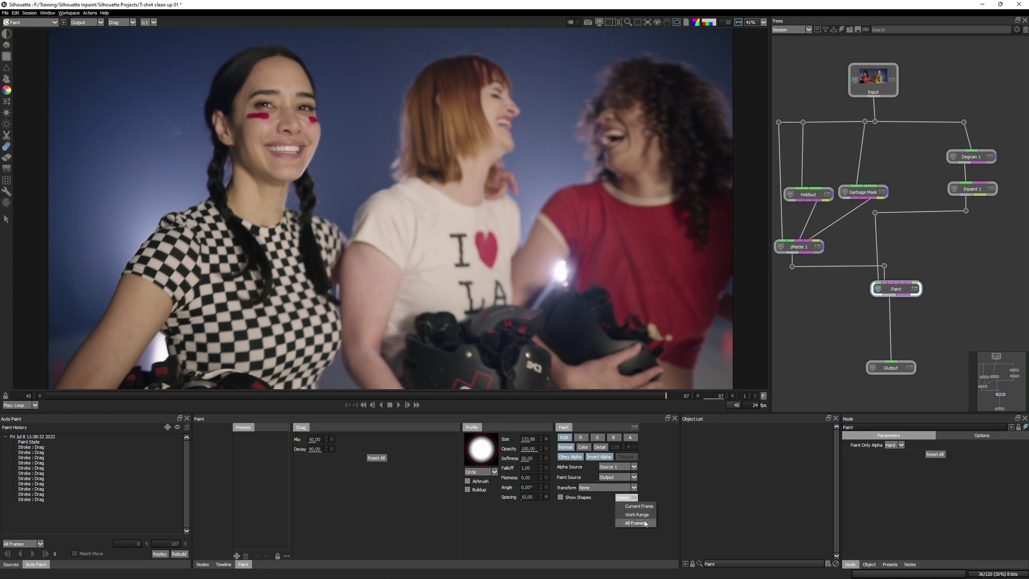
click(645, 524)
click(505, 303)
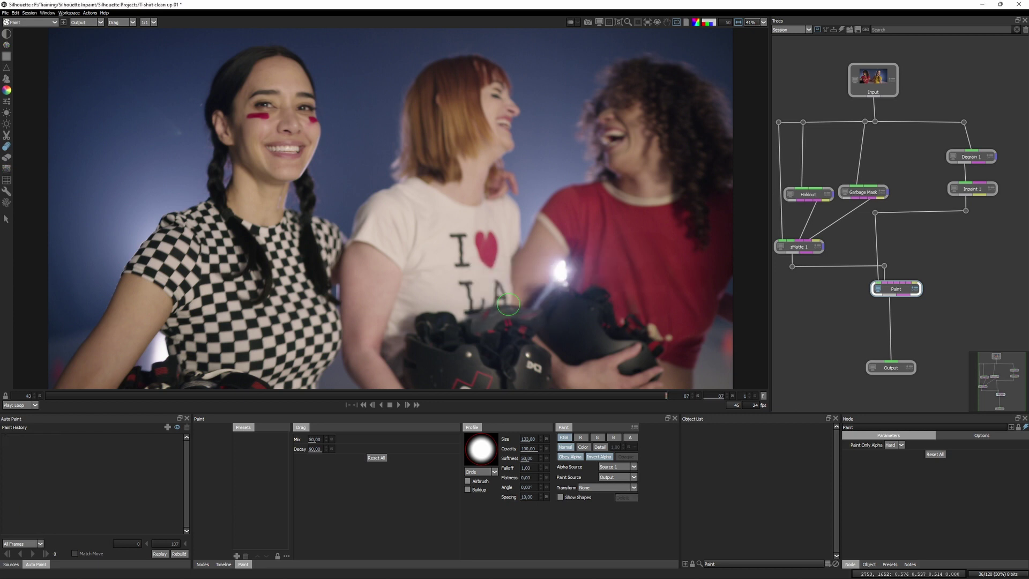
Smooth the red shirt's chest with Drag strokes down the folds towards the helmet, undoing the last stroke.
scroll(509, 304, up, 2)
drag(665, 296, 0, 282)
mouse_move(370, 208)
mouse_down()
mouse_move(419, 345)
mouse_move(402, 239)
mouse_up()
scroll(418, 353, down, 1)
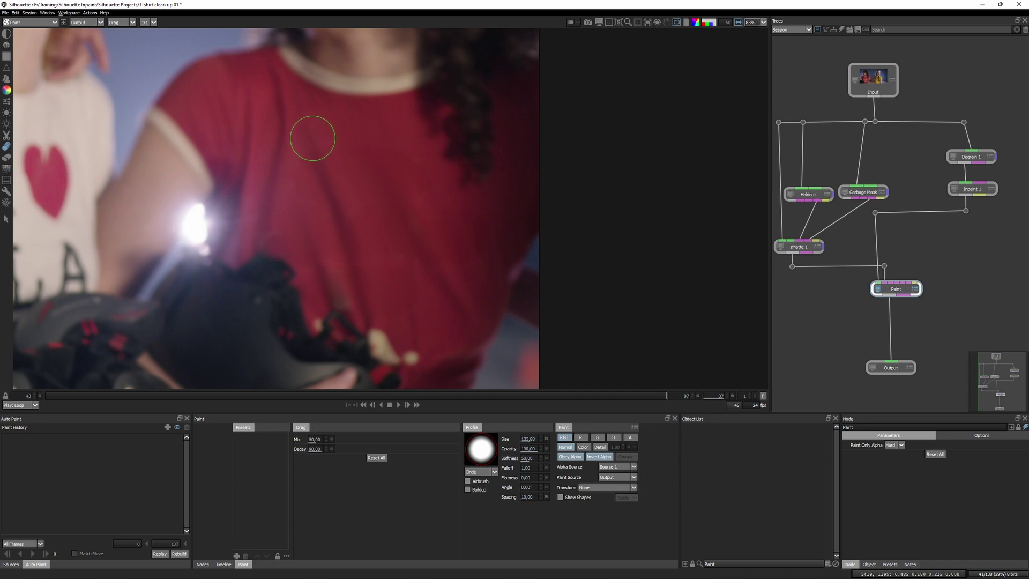
drag(312, 137, 325, 164)
drag(348, 117, 430, 304)
drag(313, 195, 298, 252)
drag(284, 215, 363, 280)
drag(318, 247, 348, 316)
mouse_move(444, 278)
mouse_down()
mouse_move(409, 269)
mouse_move(402, 254)
mouse_up()
drag(312, 303, 319, 316)
key(ctrl+z)
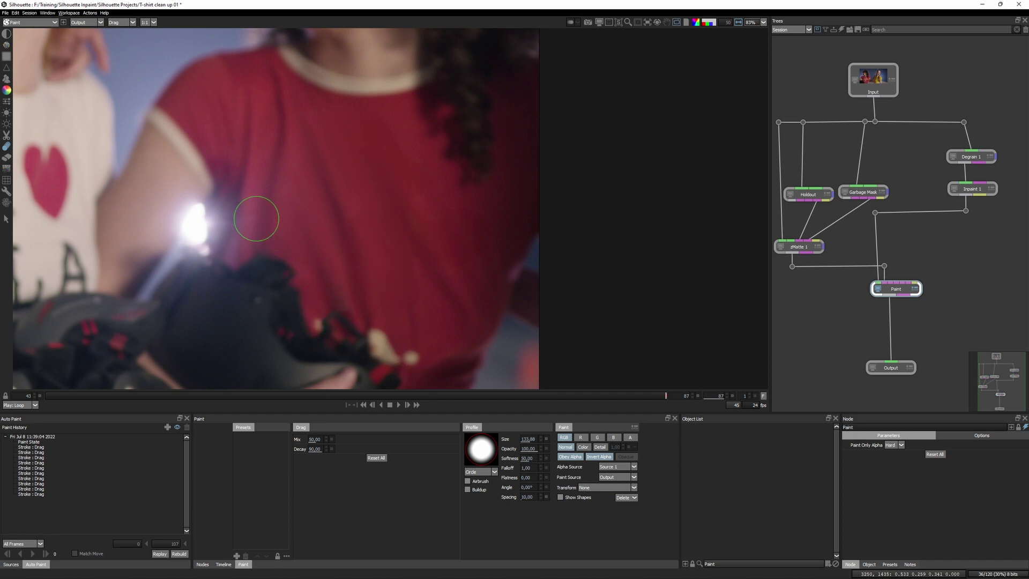
Blend the red shirt's fabric beside the bright light, above the helmet and below the hair with more Drag strokes.
drag(263, 232, 267, 203)
drag(251, 305, 293, 341)
mouse_move(473, 165)
mouse_down()
mouse_move(387, 166)
mouse_move(351, 210)
mouse_up()
mouse_move(411, 273)
mouse_down()
mouse_move(304, 345)
mouse_move(315, 309)
mouse_up()
drag(294, 168, 349, 259)
drag(432, 292, 333, 212)
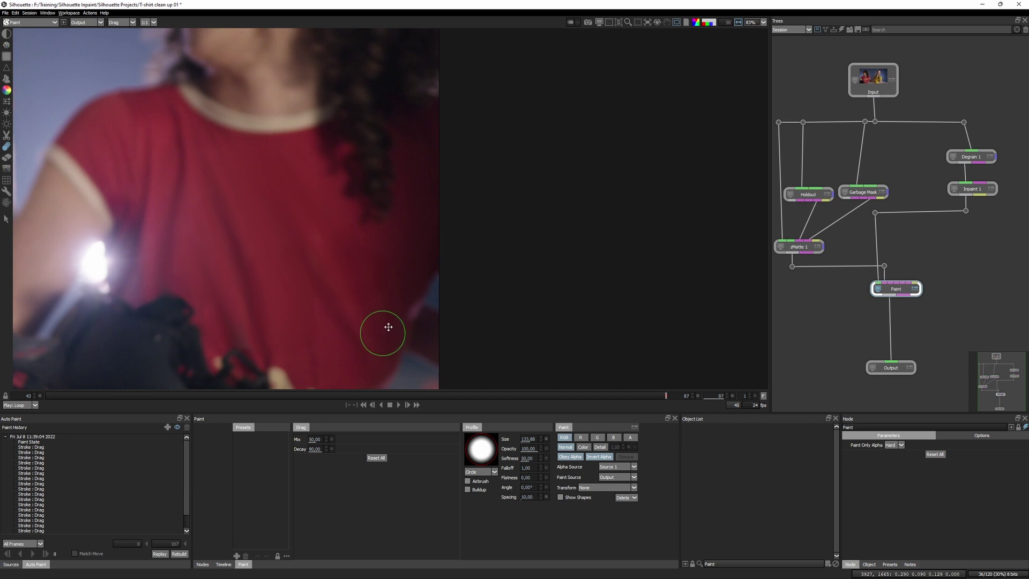
drag(384, 326, 465, 289)
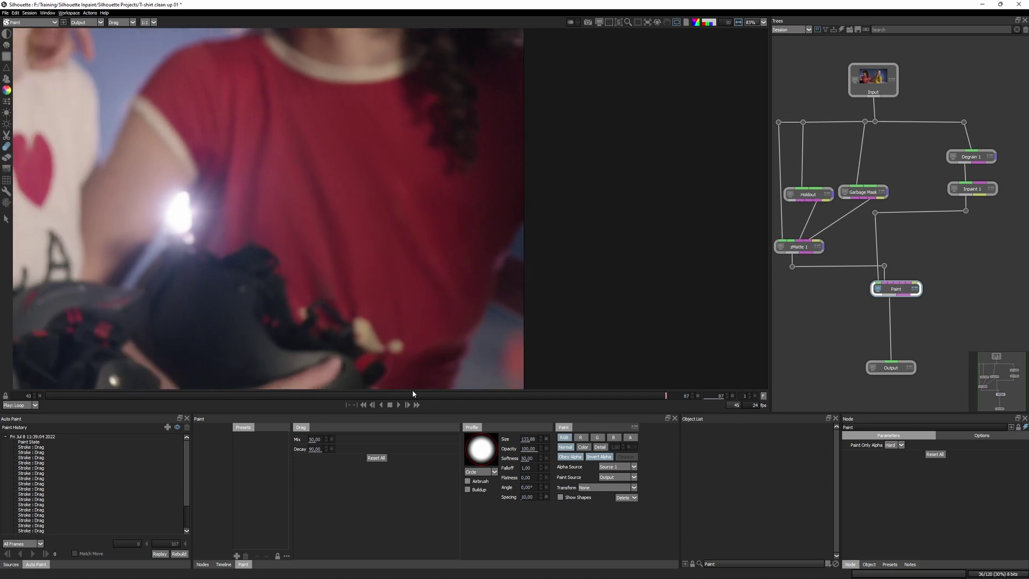
Reduce the Drag brush to size 71.24 and opacity 44 for finer blending of the shirt's upper folds.
scroll(342, 214, up, 2)
mouse_move(342, 214)
mouse_down()
mouse_move(478, 246)
mouse_move(438, 233)
mouse_up()
mouse_move(340, 225)
mouse_down()
mouse_move(359, 248)
mouse_move(324, 311)
mouse_move(312, 312)
mouse_up()
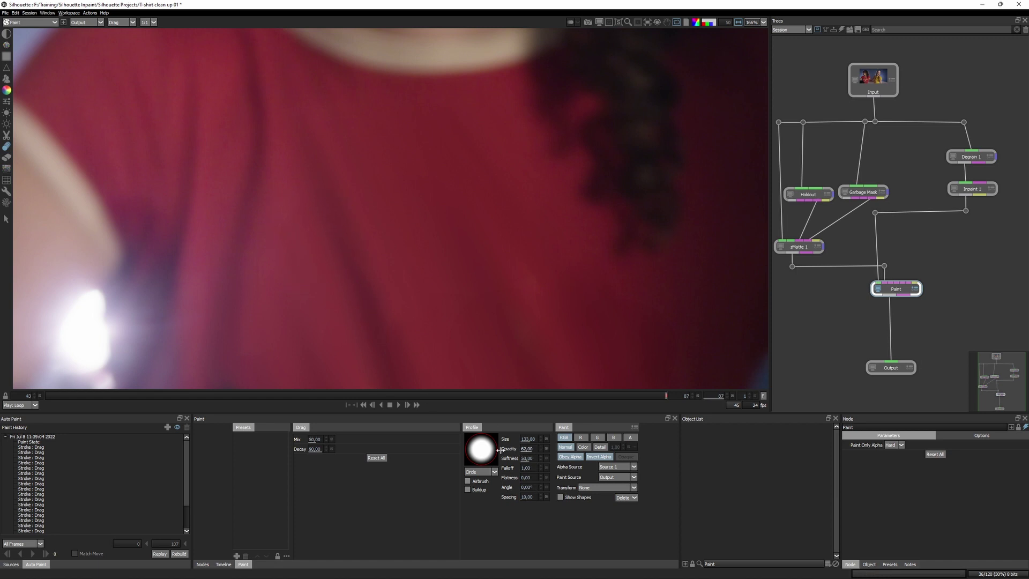
drag(494, 450, 497, 450)
drag(339, 259, 285, 241)
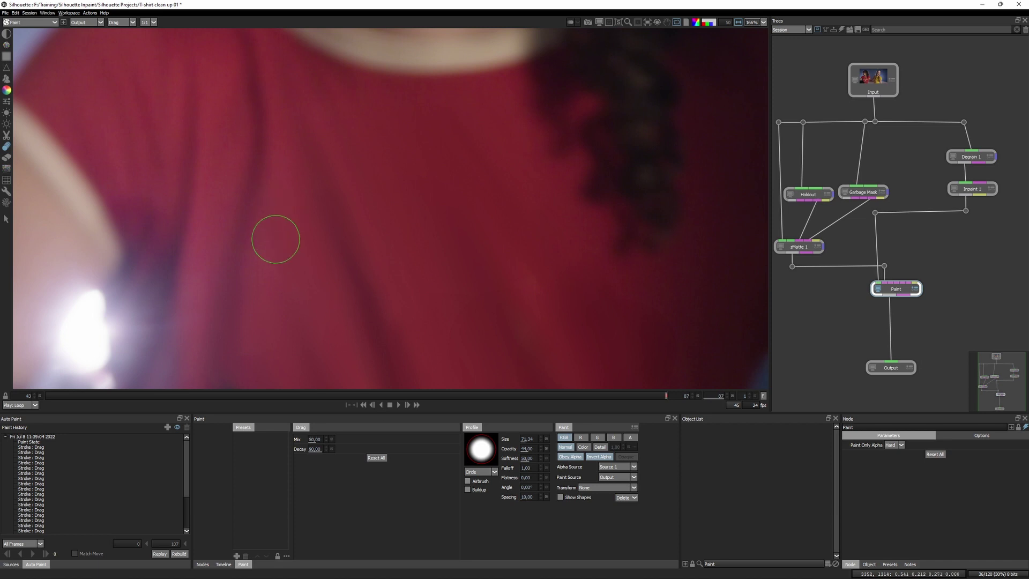
Set the brush opacity to 58 and soften the shirt's lower folds and the fabric below the hair with Drag strokes.
drag(483, 248, 498, 22)
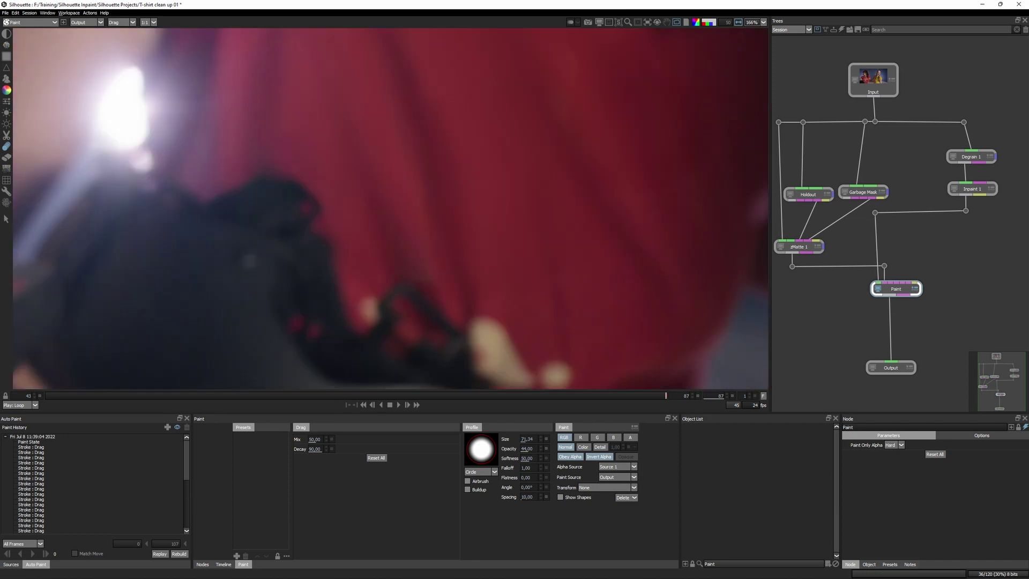
drag(546, 242, 396, 163)
drag(343, 307, 207, 101)
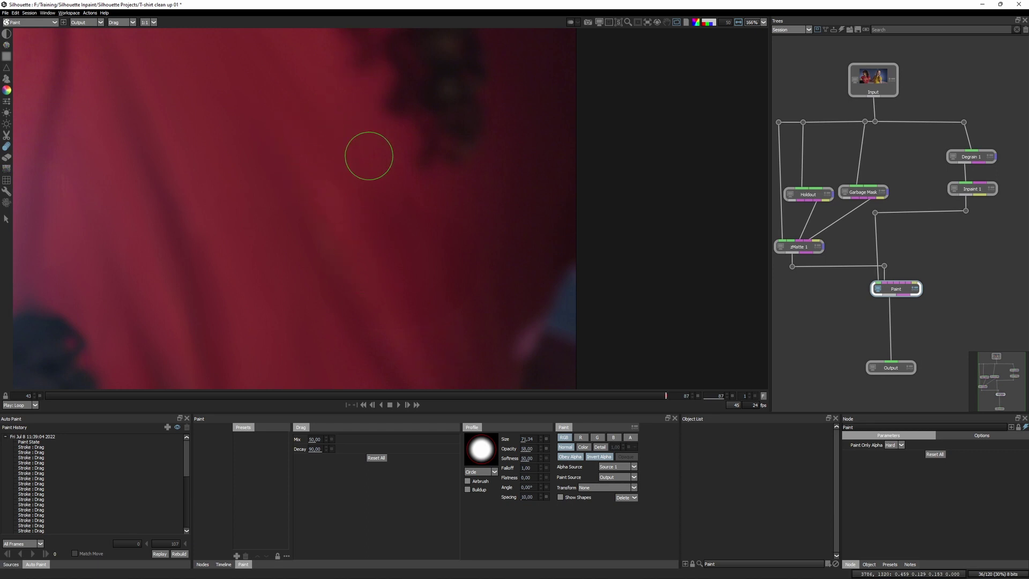
drag(400, 274, 431, 304)
Compare the painted shirt with the Input view of the whole frame, and review the recorded strokes in the paint history.
key(f)
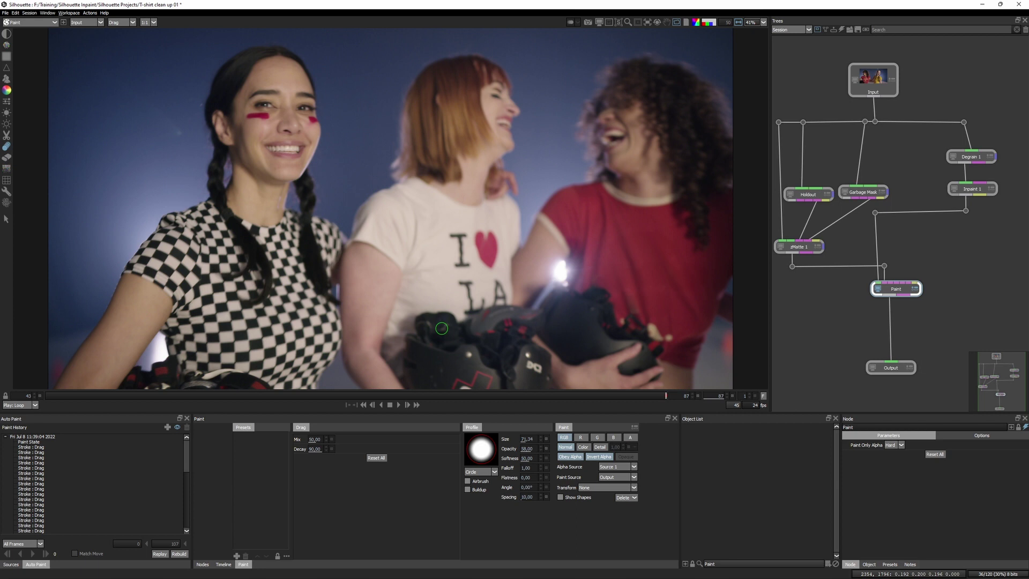
drag(695, 303, 381, 291)
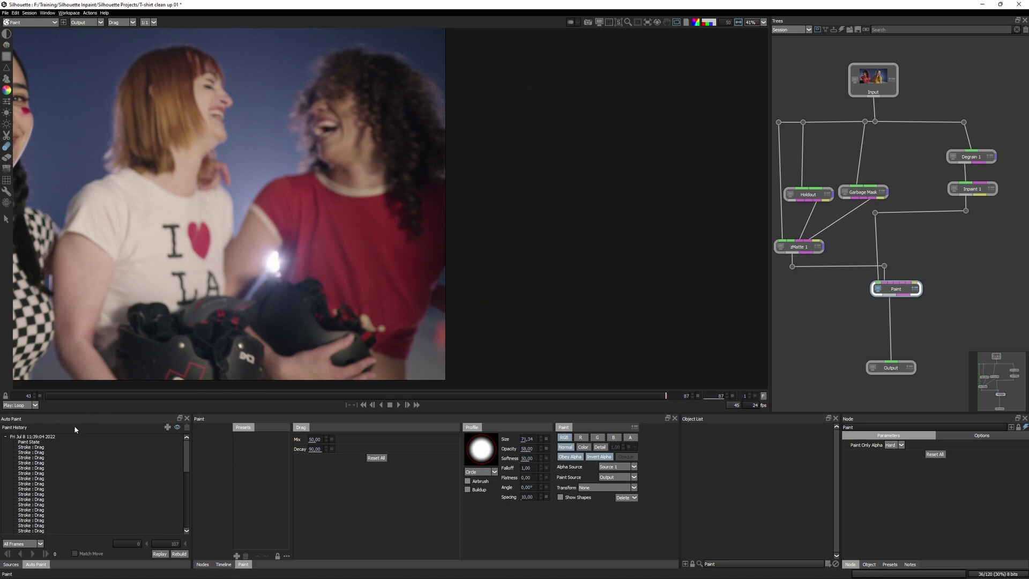
drag(187, 448, 190, 503)
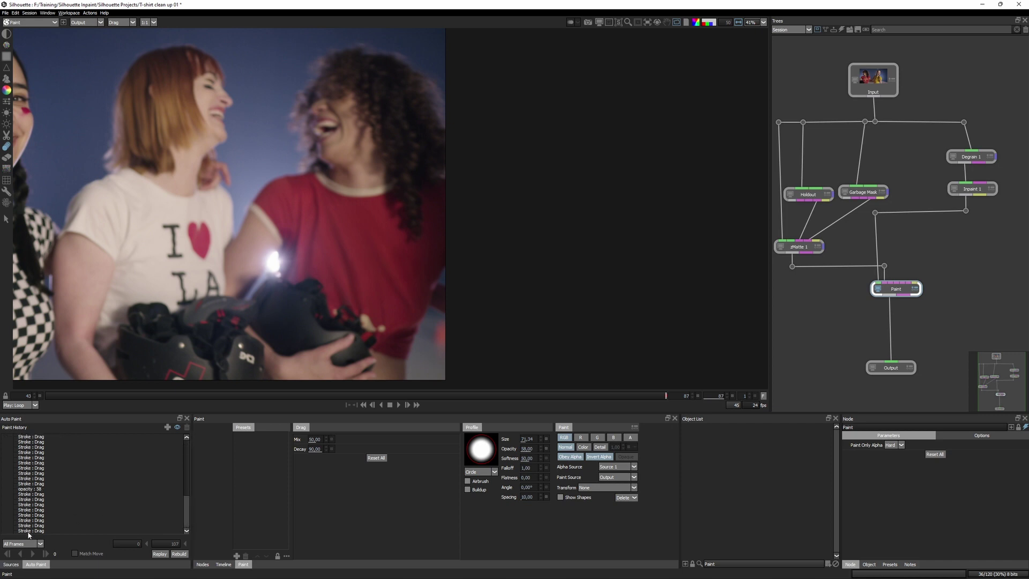
drag(187, 512, 204, 439)
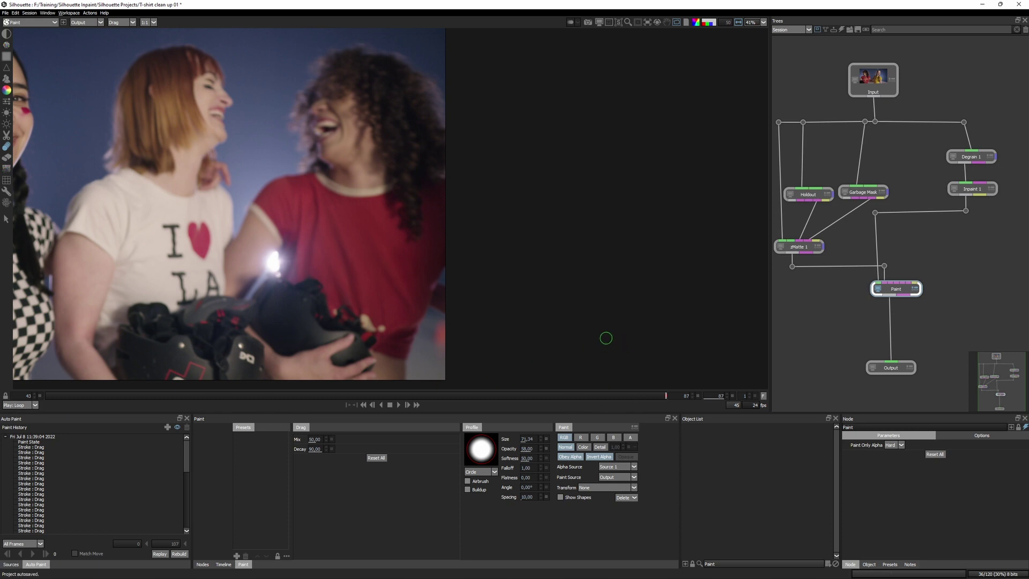
Replay the recorded group of Drag strokes over the Work range, and stop the replay partway through.
click(32, 437)
click(37, 544)
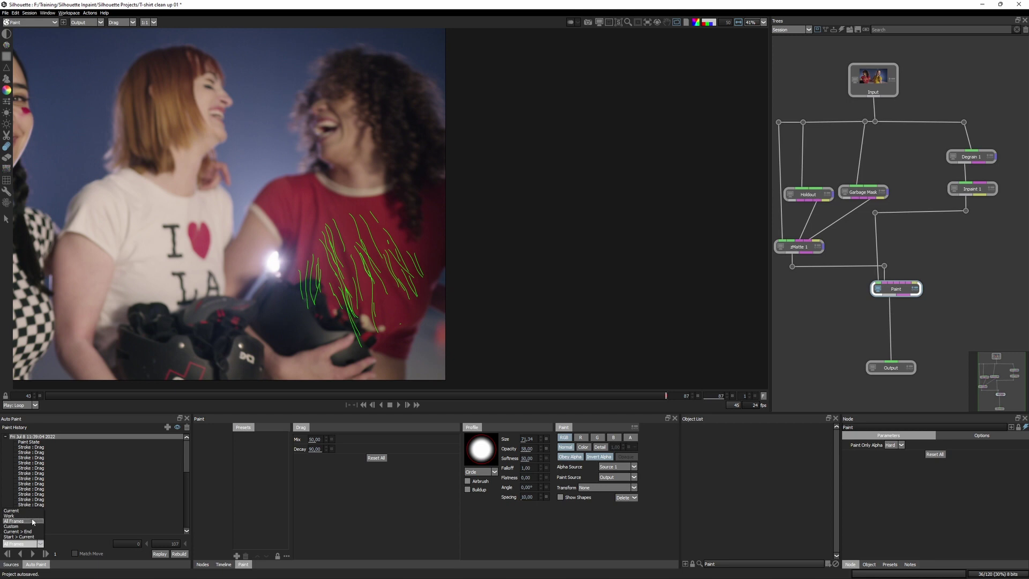
click(28, 516)
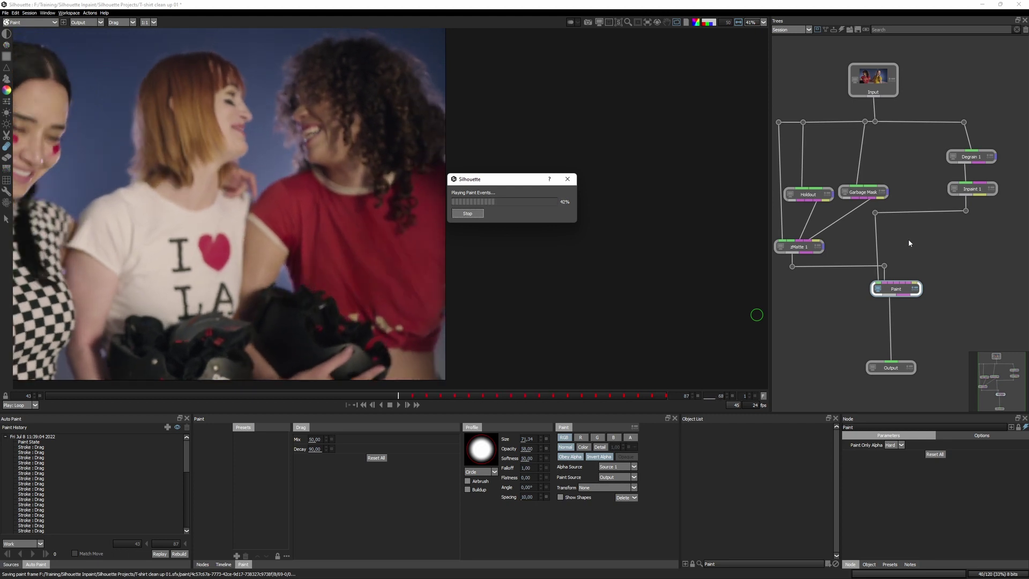
click(470, 214)
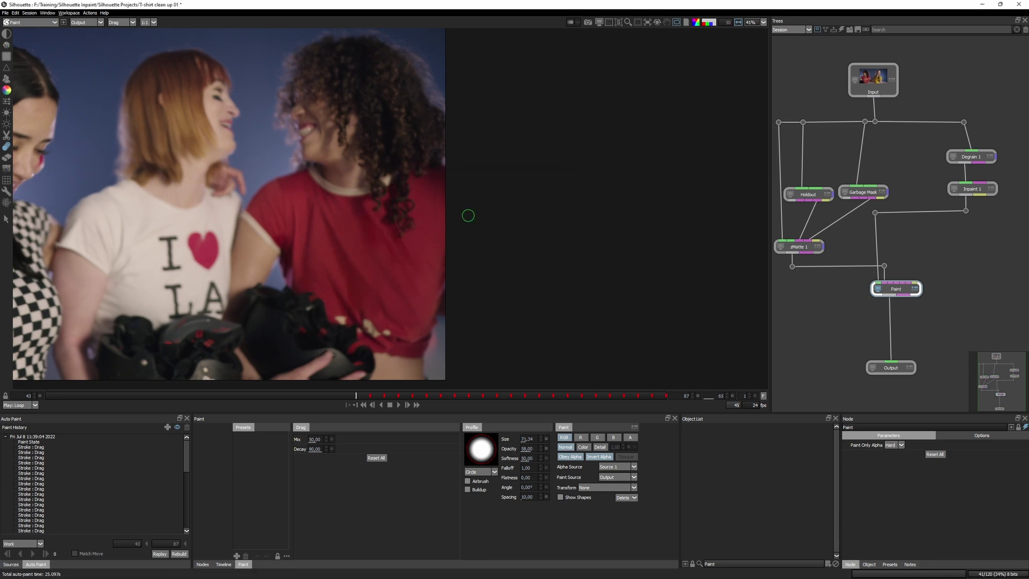
Play back the sequence to check the replayed paint, and return to the earliest painted frame.
mouse_move(357, 396)
mouse_down()
mouse_move(746, 387)
mouse_move(375, 393)
mouse_move(472, 405)
mouse_move(364, 400)
mouse_up()
click(399, 406)
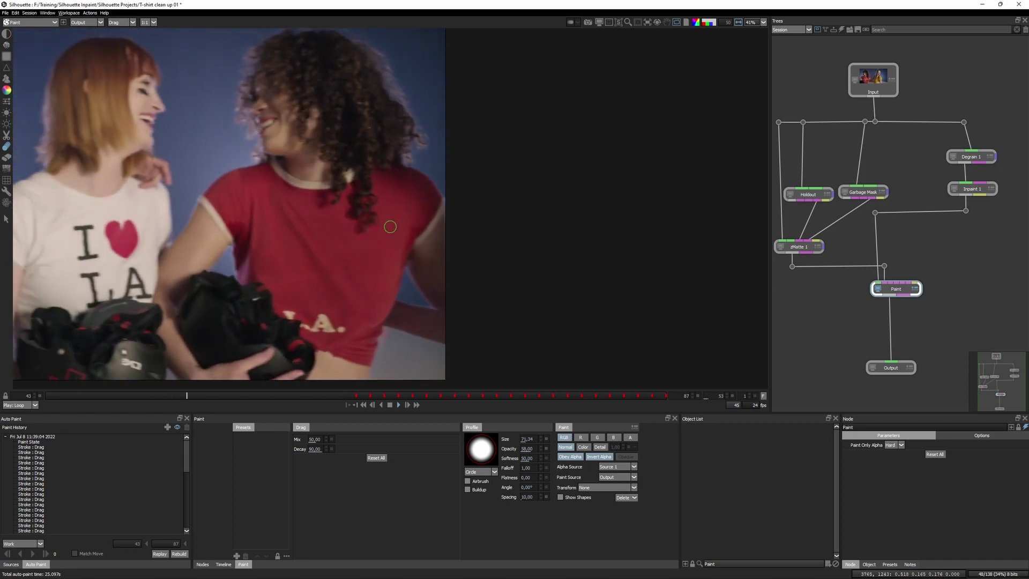
mouse_move(356, 396)
mouse_down()
mouse_move(593, 390)
mouse_move(356, 396)
mouse_up()
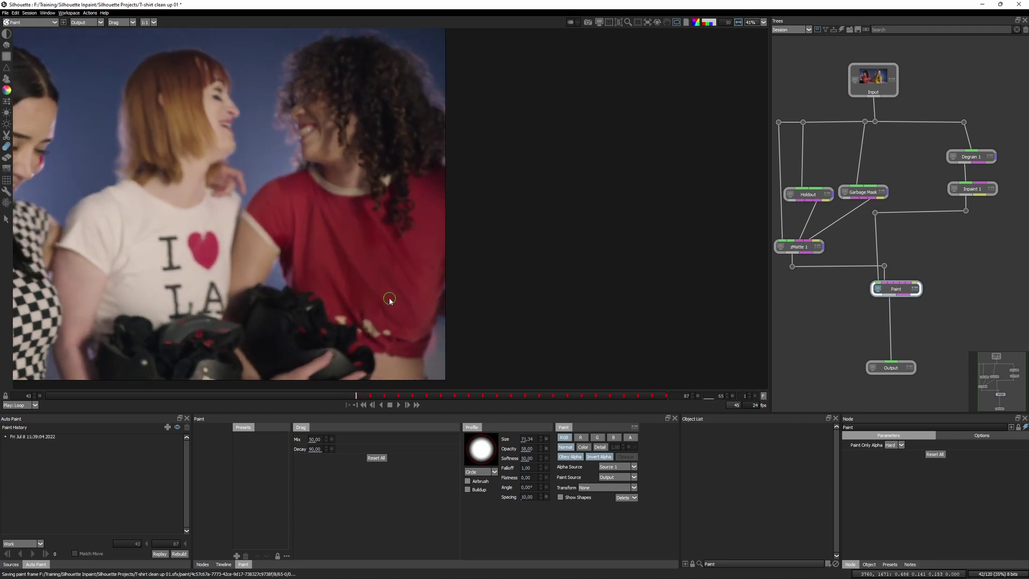
Undo the Drag strokes that were replayed across the Work range.
key(ctrl+z)
key(ctrl+z)
key(ctrl+z)
key(ctrl+z)
key(ctrl+z)
key(ctrl+z)
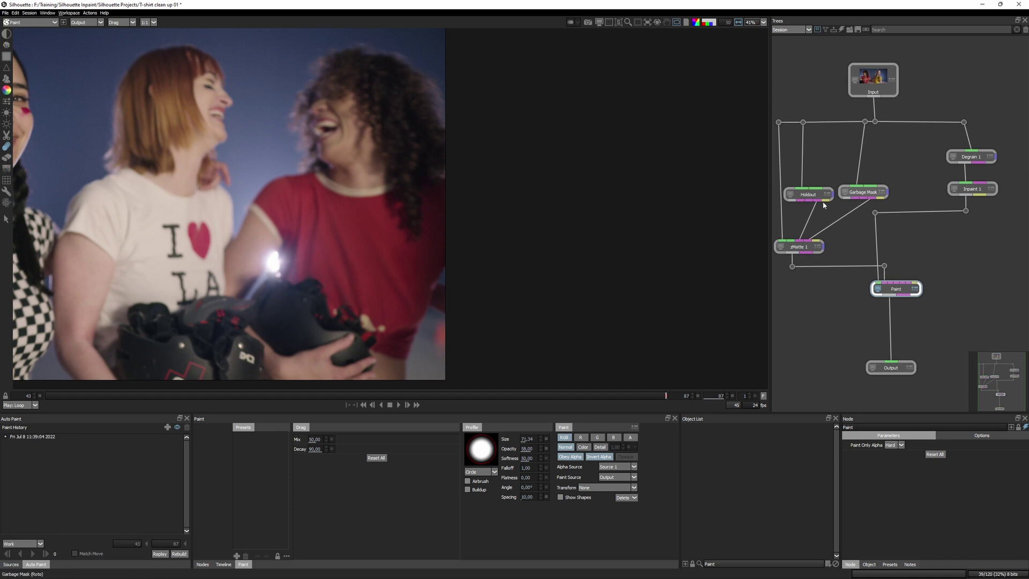
Connect the Inpaint 1 node's data output to the Paint node and set the paint Transform to Shirt track.
mouse_move(983, 197)
mouse_down()
mouse_move(914, 284)
mouse_move(917, 274)
mouse_up()
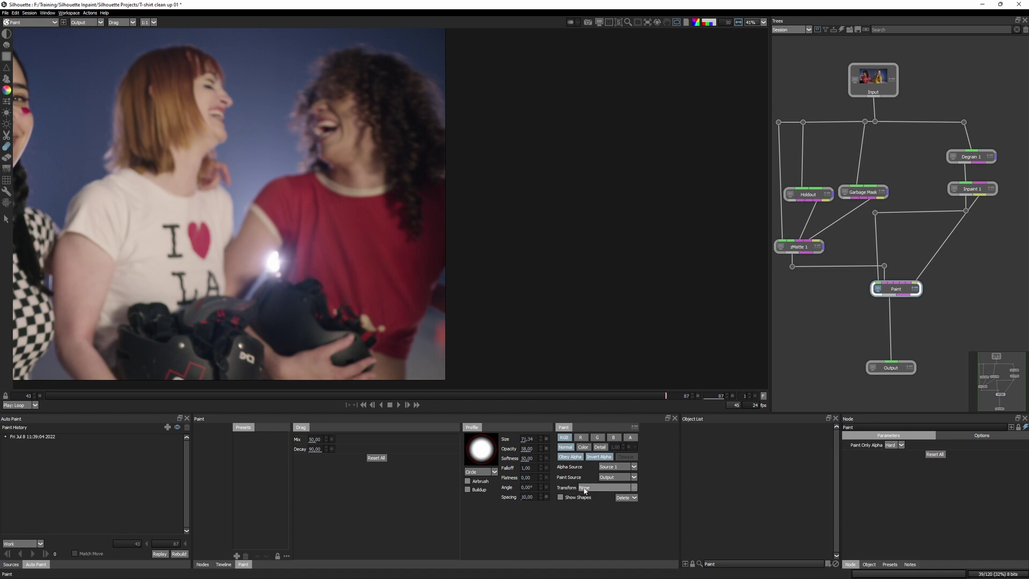
click(636, 488)
click(631, 501)
Enable Match Move for the recorded Drag stroke group and replay it backwards over the Work range.
click(41, 438)
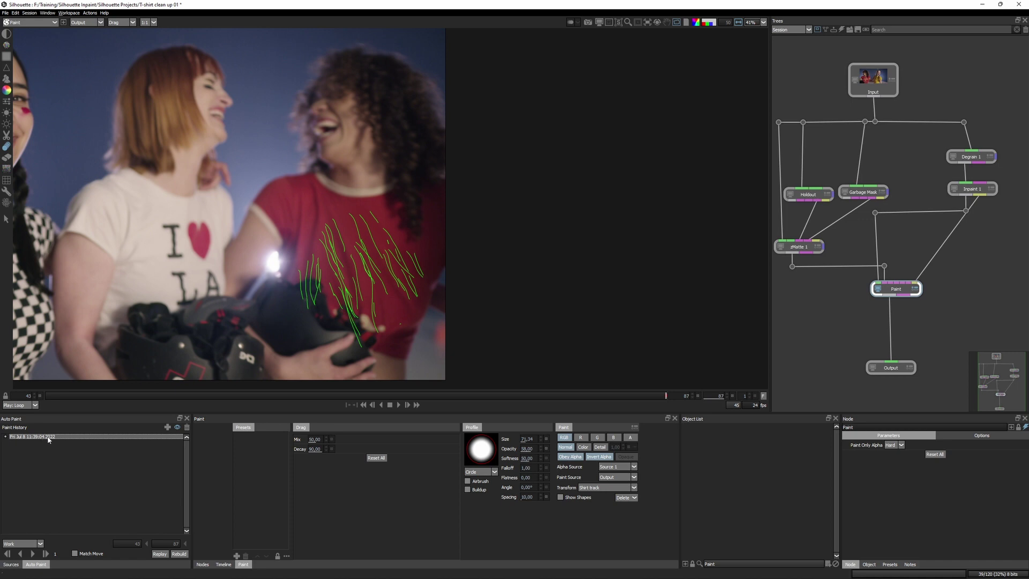
click(75, 554)
click(20, 554)
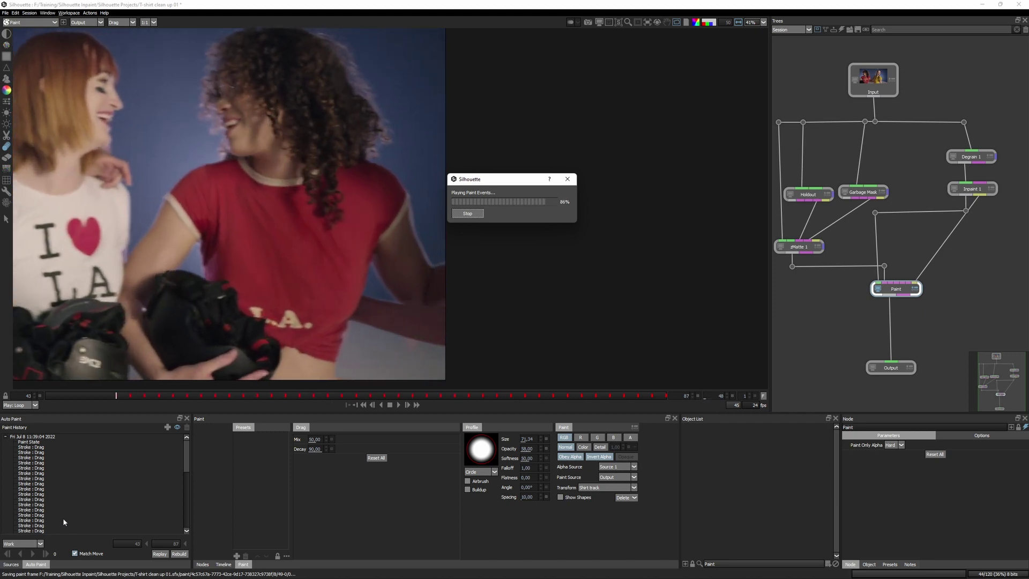
Play back the match-moved paint, return to the earliest painted frame, and check the shirt up close across neighbouring frames.
click(399, 405)
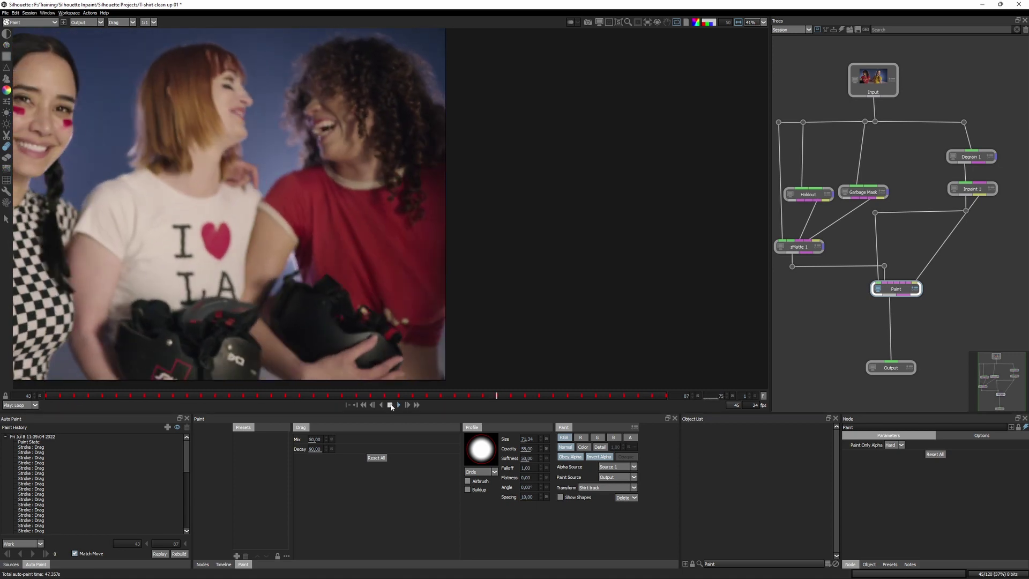
click(391, 406)
drag(252, 396, 40, 395)
scroll(217, 280, up, 2)
mouse_move(361, 238)
mouse_down()
mouse_move(477, 269)
mouse_move(469, 316)
mouse_up()
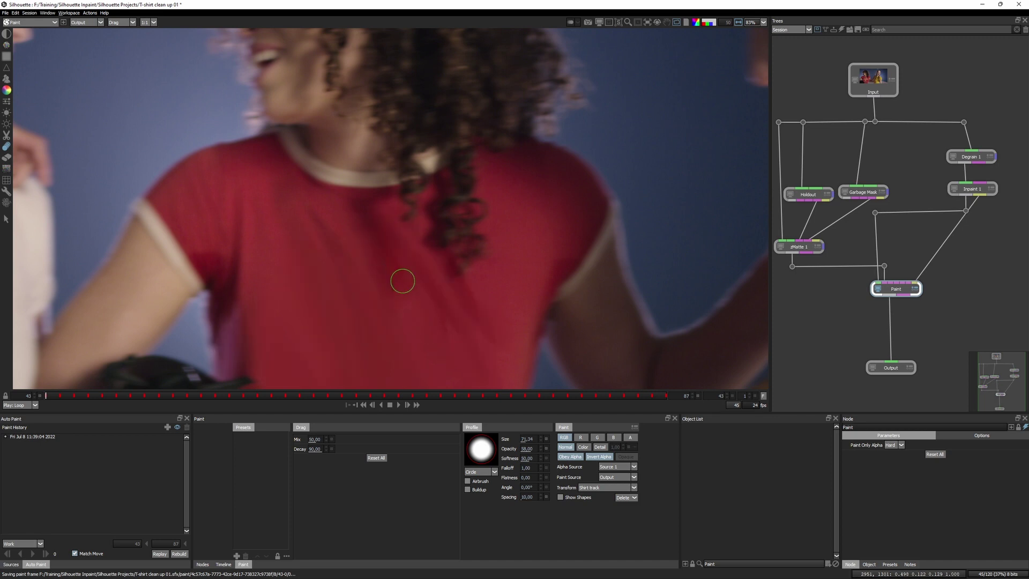
key(Right)
key(Right)
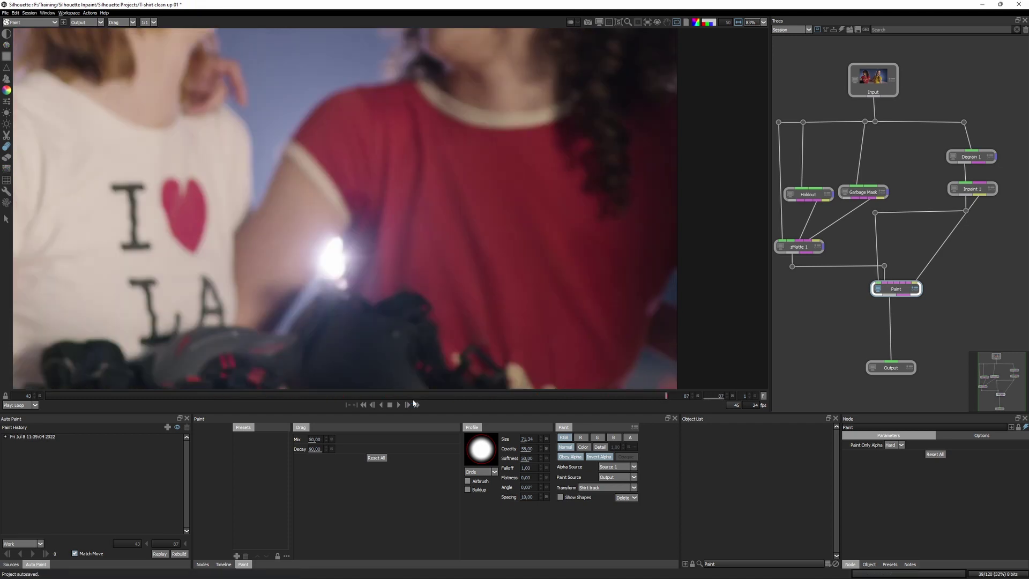
Delete the unwanted Drag strokes at the viewer-right side of the chest from the recorded group, and rebuild the affected frame.
drag(615, 216, 386, 218)
click(28, 438)
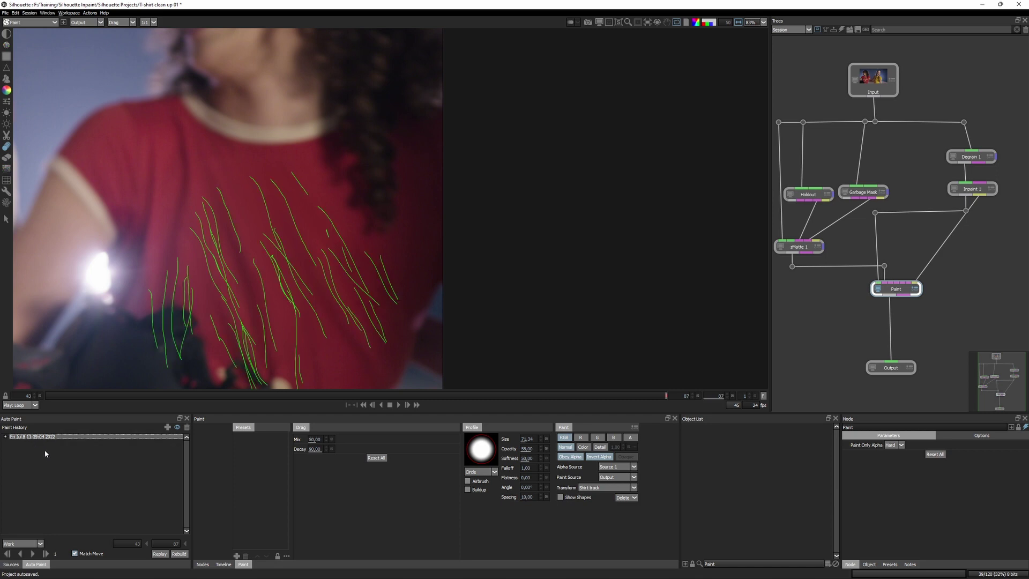
click(5, 437)
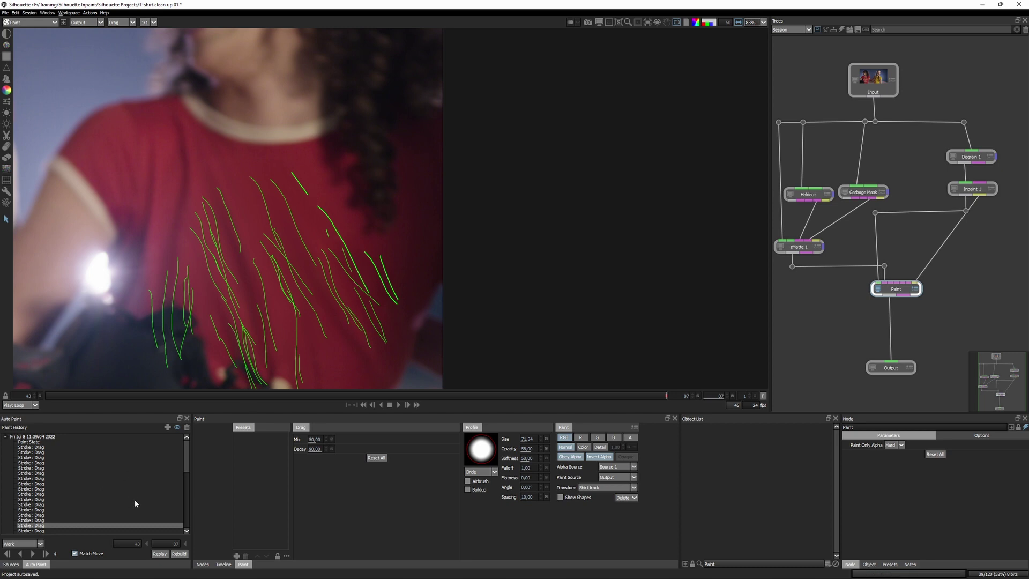
mouse_move(187, 451)
mouse_down()
mouse_move(186, 497)
mouse_move(185, 486)
mouse_up()
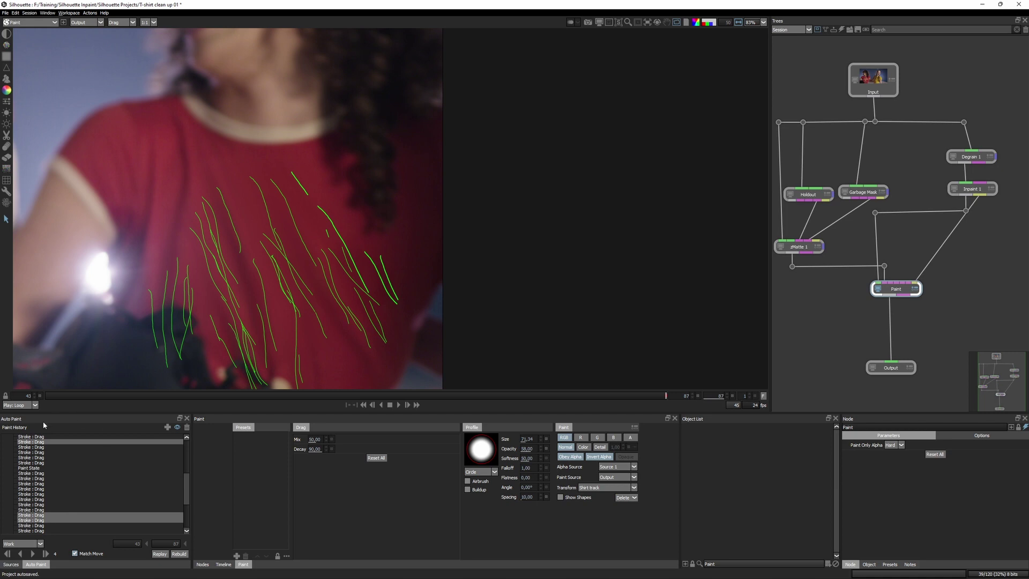
click(186, 429)
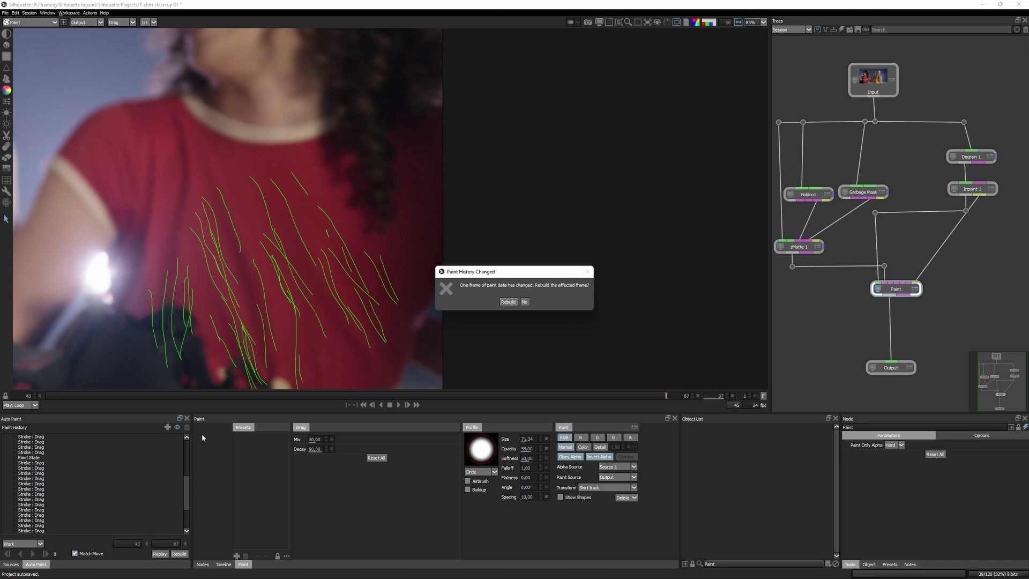
click(510, 302)
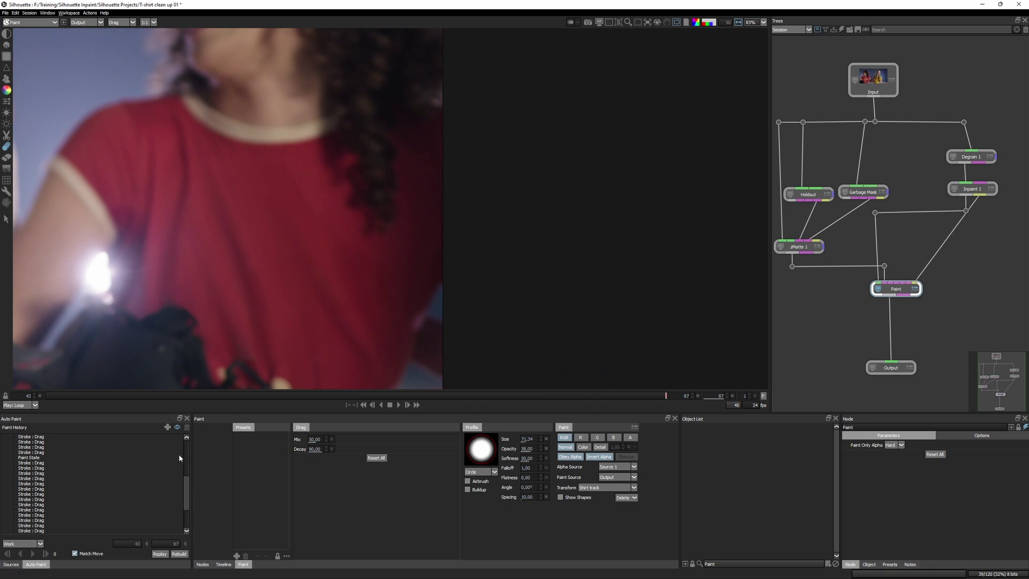
Replay the trimmed Drag stroke group backwards over the Work range with Match Move.
scroll(180, 459, up, 7)
click(50, 437)
click(20, 554)
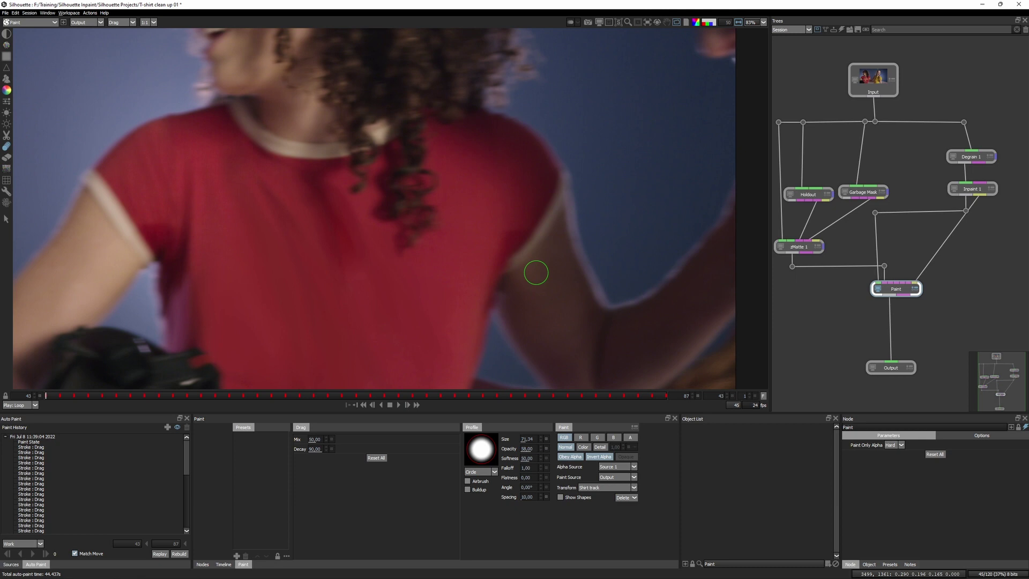
Return to the earliest painted frame at the shirt's lower L.A. lettering, and set the brush opacity to 100 and size to 44.
mouse_move(51, 397)
mouse_down()
mouse_move(706, 384)
mouse_move(44, 381)
mouse_up()
key(1)
mouse_move(356, 283)
mouse_down()
mouse_move(380, 136)
mouse_move(347, 131)
mouse_move(353, 199)
mouse_up()
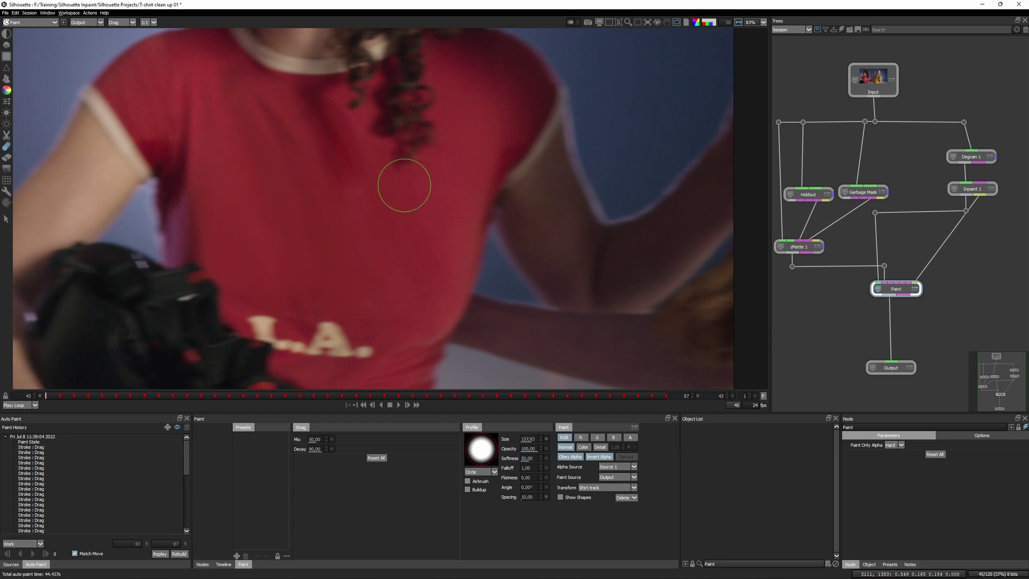
drag(397, 255, 432, 187)
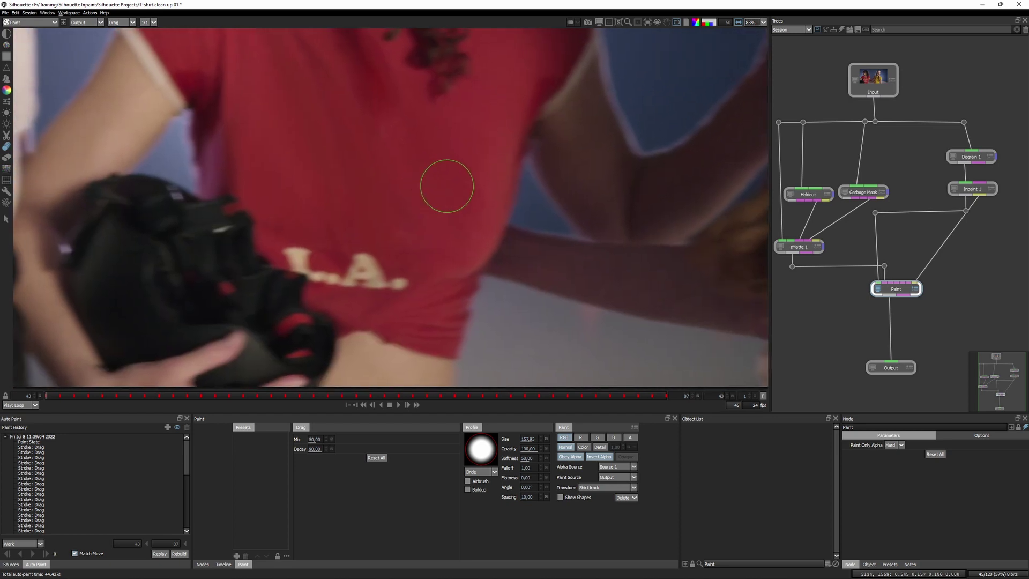
scroll(447, 186, up, 2)
mouse_move(488, 206)
mouse_down()
mouse_move(581, 35)
mouse_move(541, 64)
mouse_up()
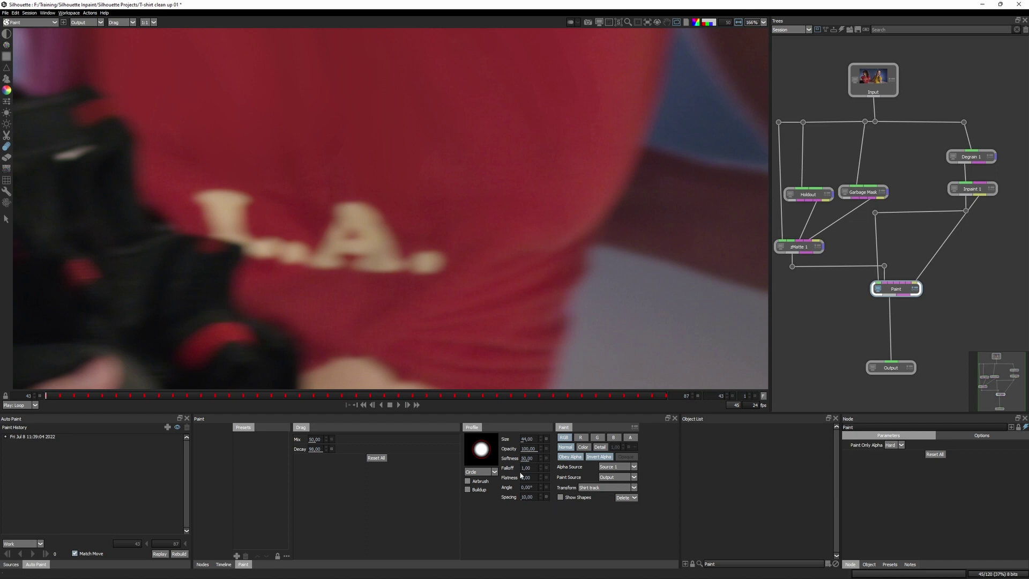
Load CF-S-False_Color.cube from the Sapphire 2022.5 OFX luts folder as the viewer LUT.
click(601, 23)
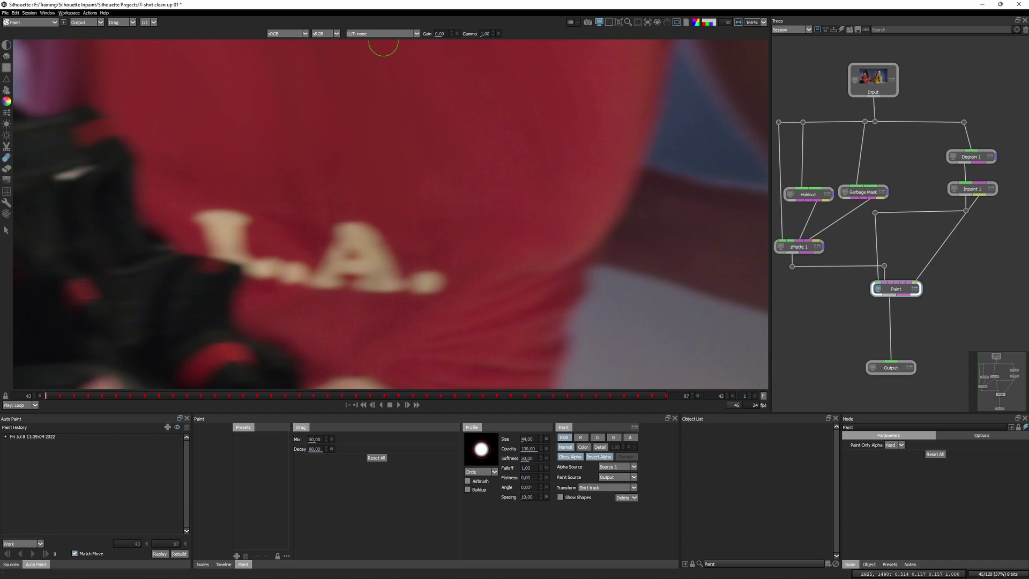
click(407, 36)
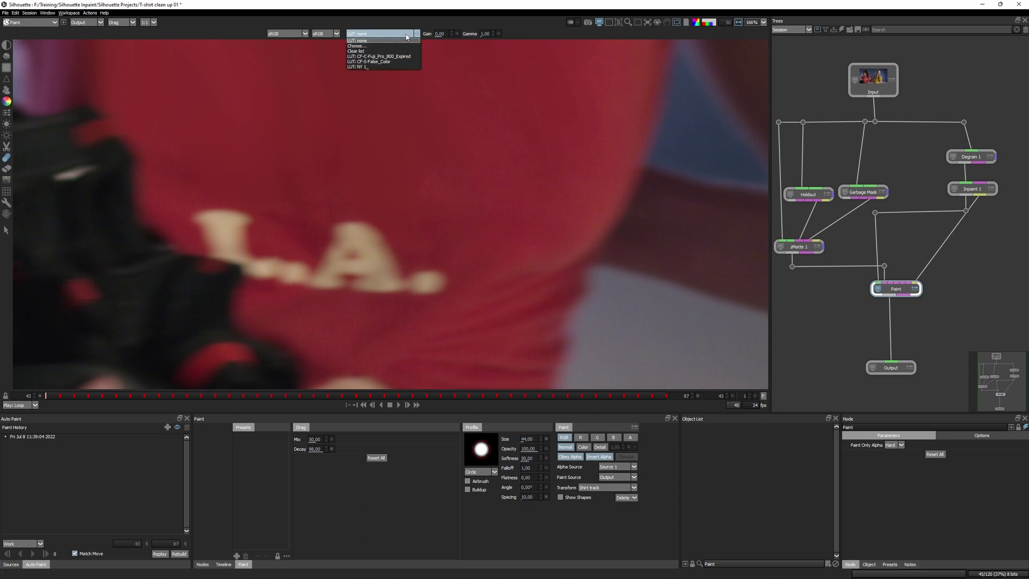
click(403, 46)
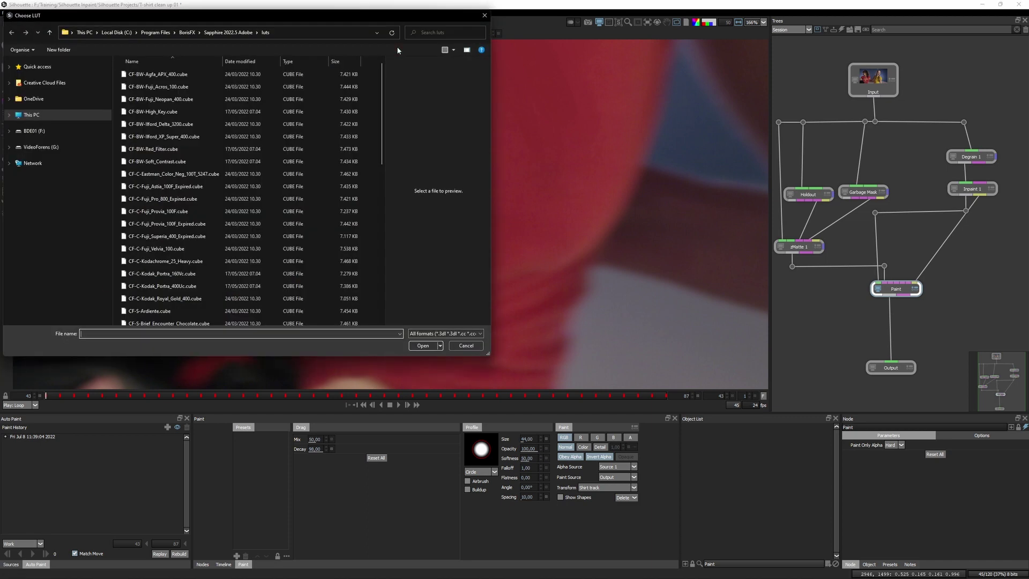
click(187, 33)
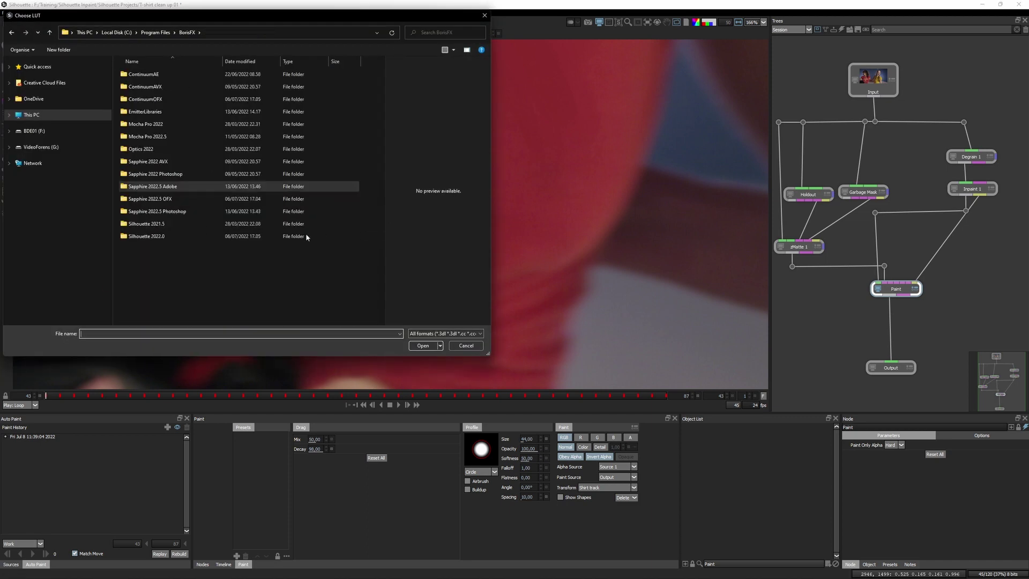
click(307, 244)
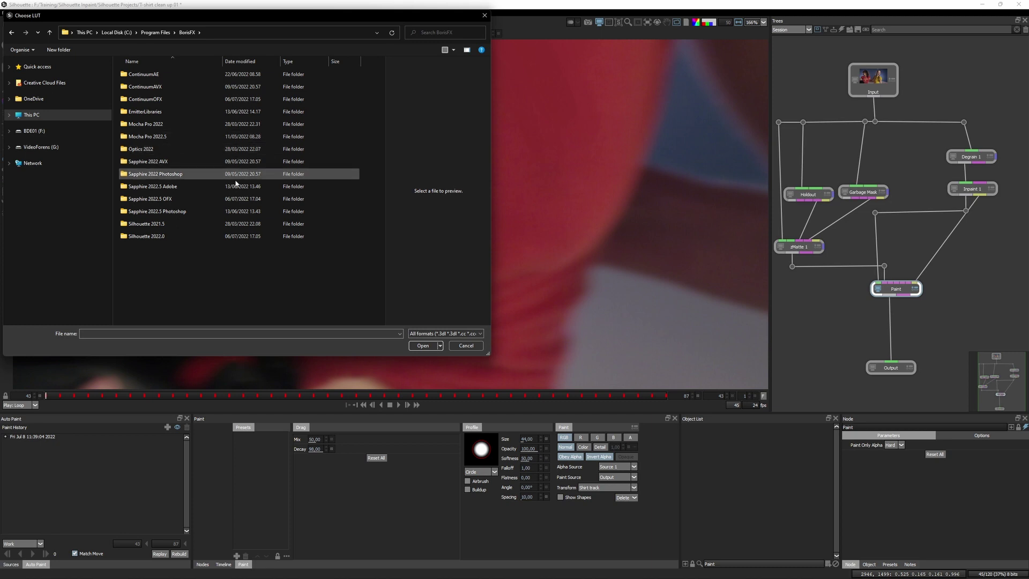
double_click(175, 202)
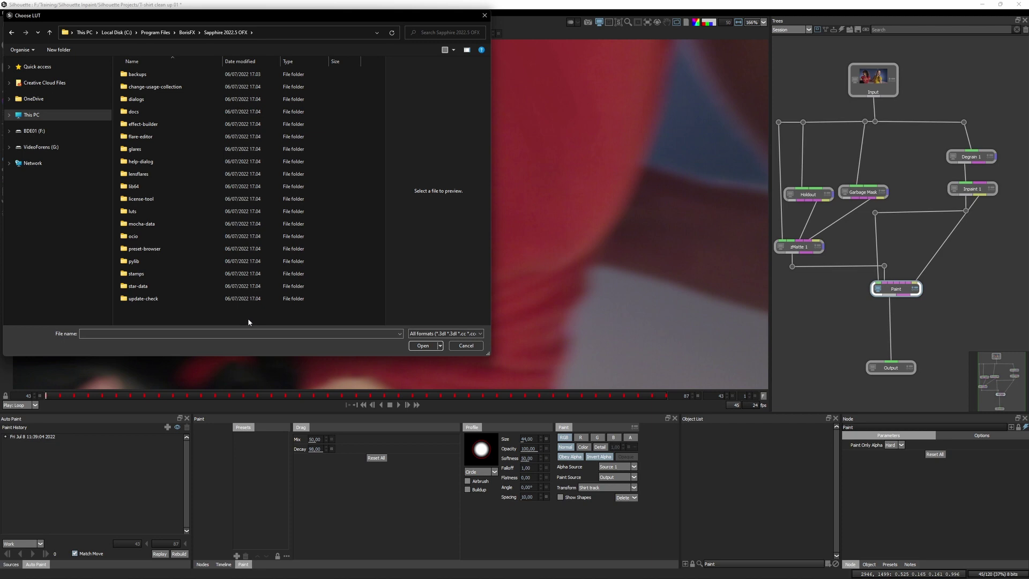
double_click(164, 214)
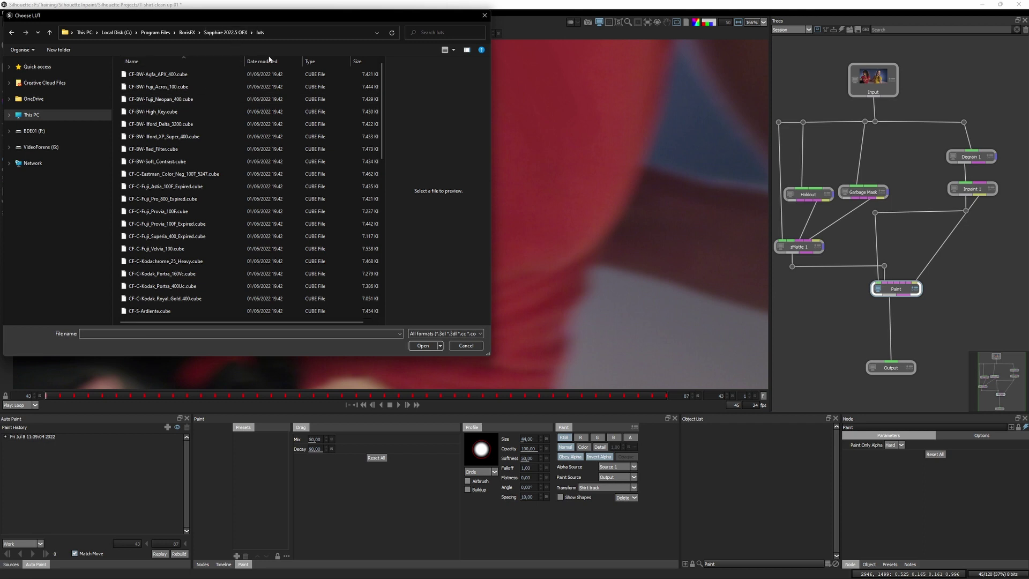
drag(383, 80, 385, 167)
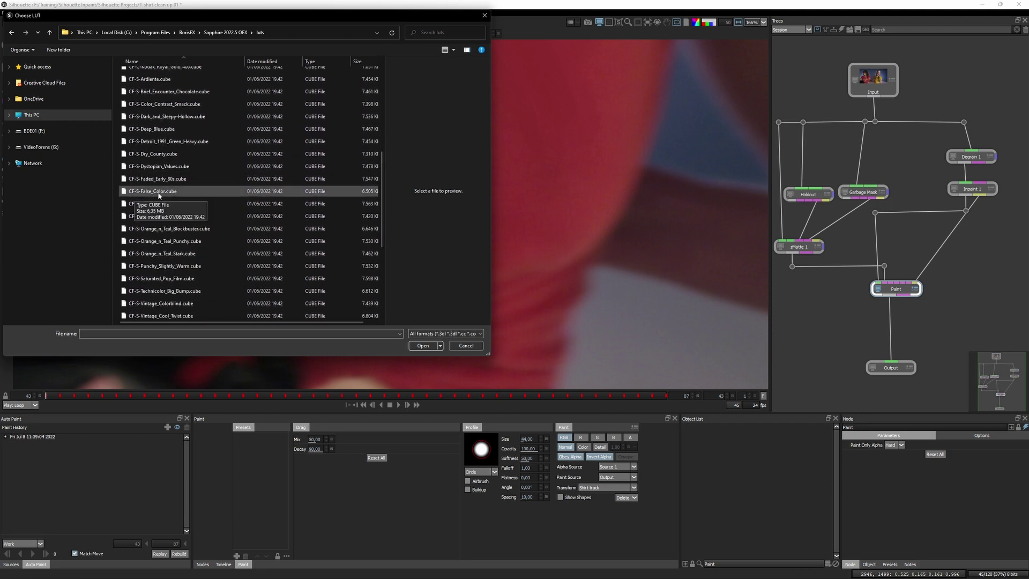
click(158, 194)
click(425, 345)
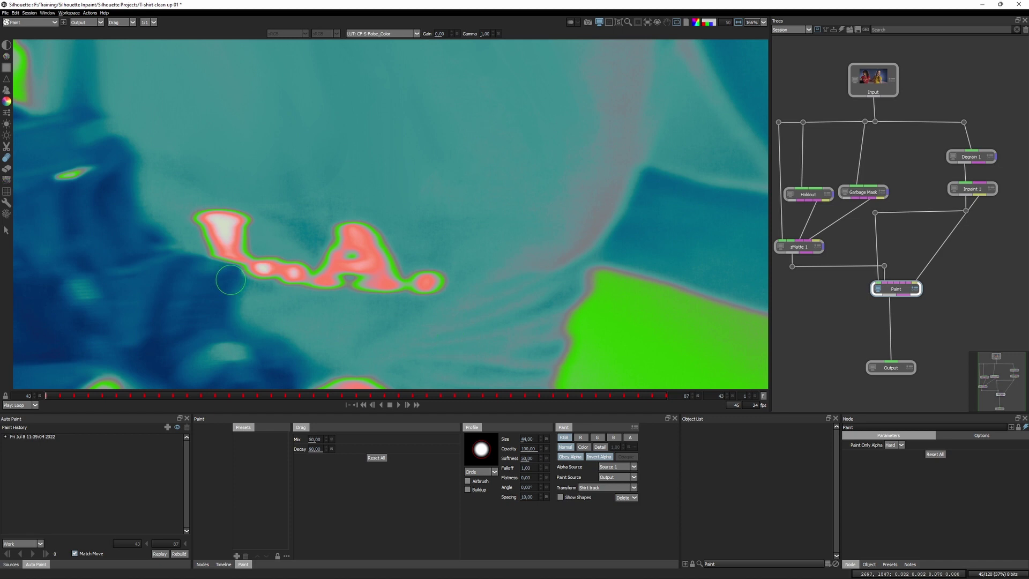
Inspect the shirt's tones around the L.A. lettering in false color, enlarge the brush to about 93, and hide the viewer's color controls.
drag(356, 159, 356, 75)
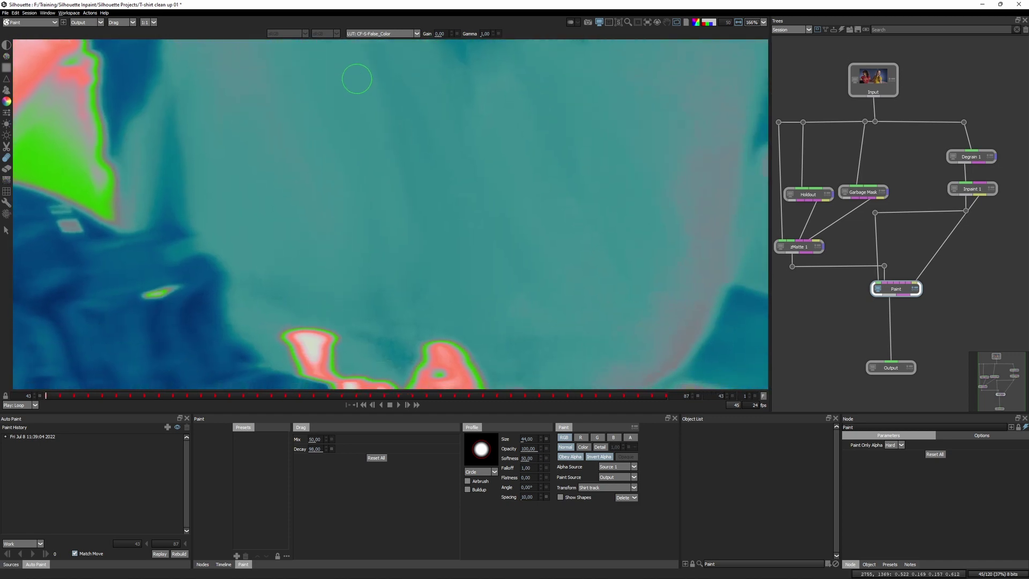
drag(395, 281, 272, 110)
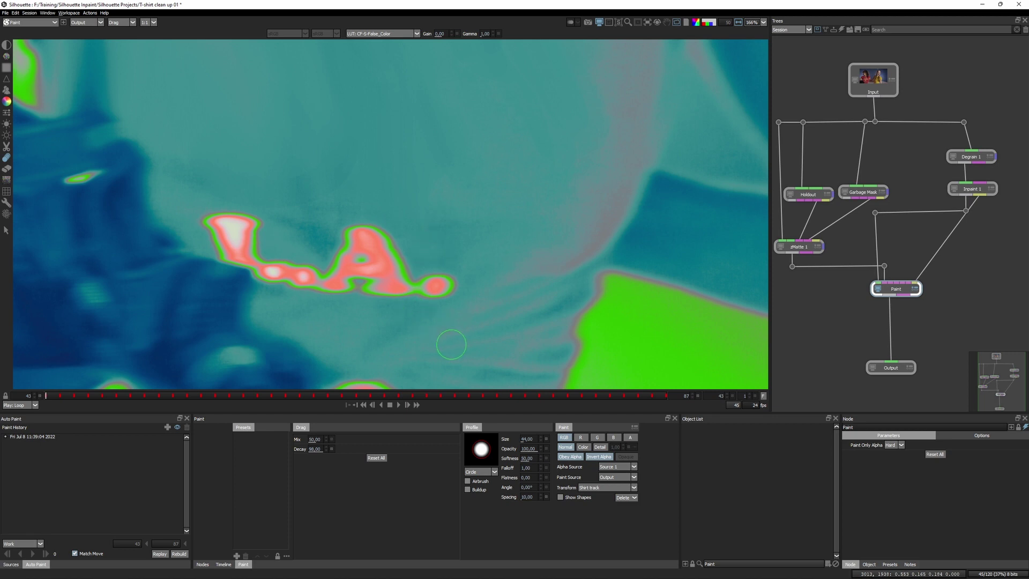
mouse_move(400, 319)
mouse_down()
mouse_move(457, 301)
mouse_move(418, 321)
mouse_up()
drag(485, 260, 518, 261)
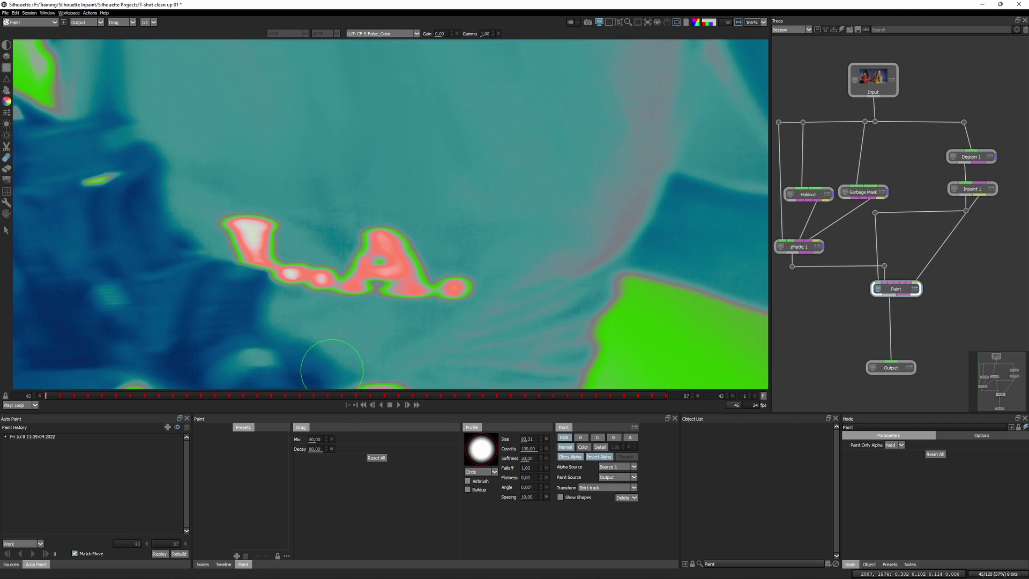
click(600, 24)
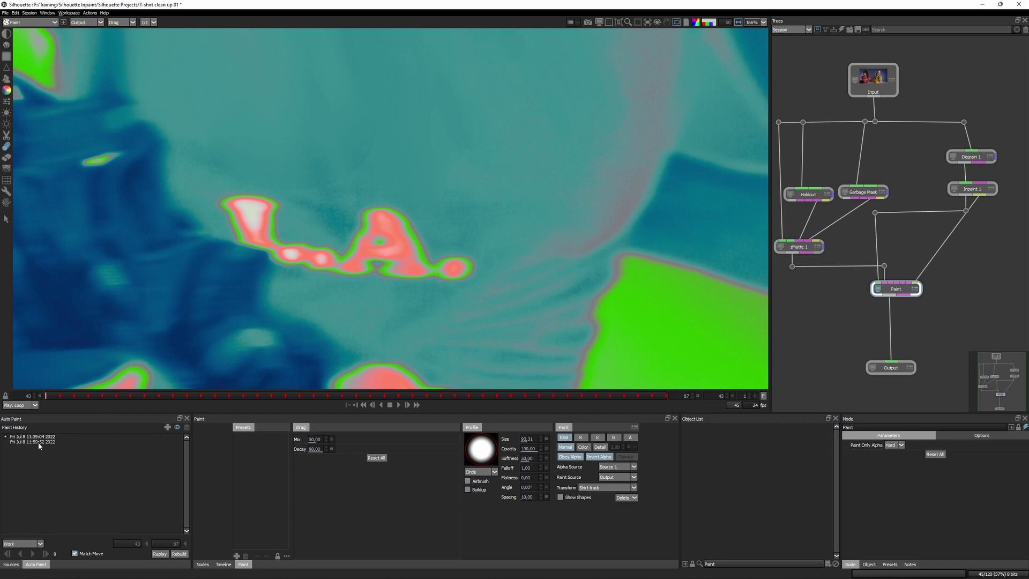
Select the new paint history group and cover the final dot and upper part of the A with Drag strokes.
click(36, 443)
drag(507, 246, 437, 268)
drag(477, 209, 403, 245)
drag(441, 194, 378, 228)
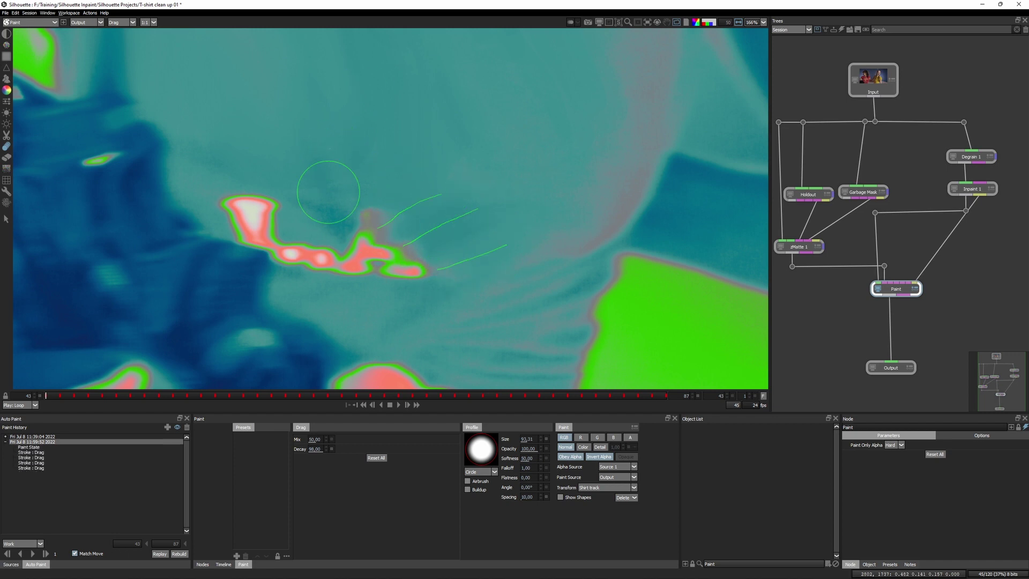
Paint out the letter L and the edge beside the helmet with short Drag strokes, undoing the first attempt.
drag(204, 150, 238, 216)
key(ctrl+z)
drag(226, 160, 296, 188)
drag(219, 171, 249, 232)
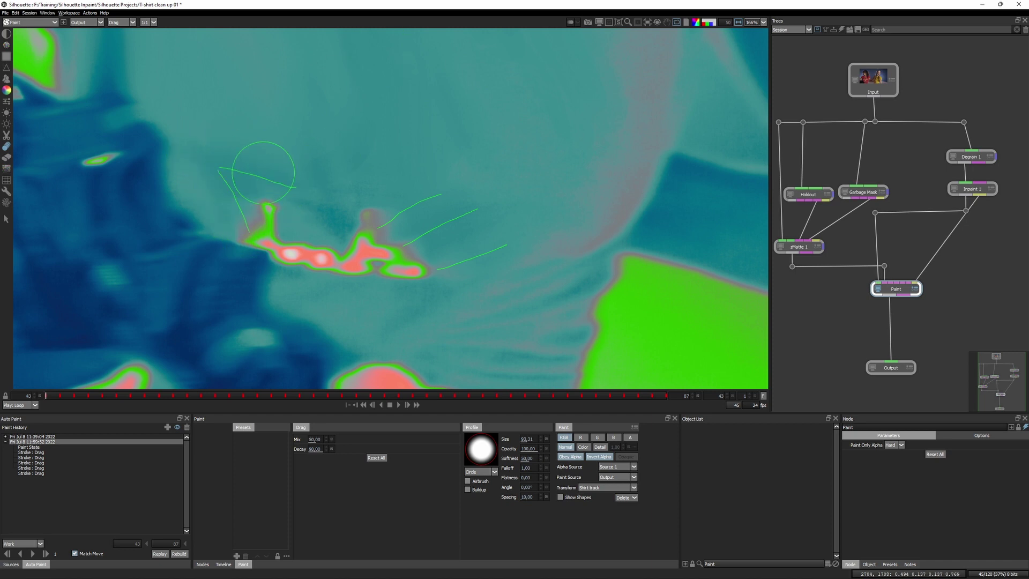
drag(262, 175, 267, 234)
drag(311, 208, 301, 256)
drag(254, 206, 243, 265)
drag(289, 228, 267, 279)
Paint out the rest of the A and the dot before it with long diagonal Drag strokes, and hide the stroke overlay.
mouse_move(412, 149)
mouse_down()
mouse_move(360, 272)
mouse_move(338, 298)
mouse_up()
drag(501, 151, 358, 302)
drag(541, 216, 345, 292)
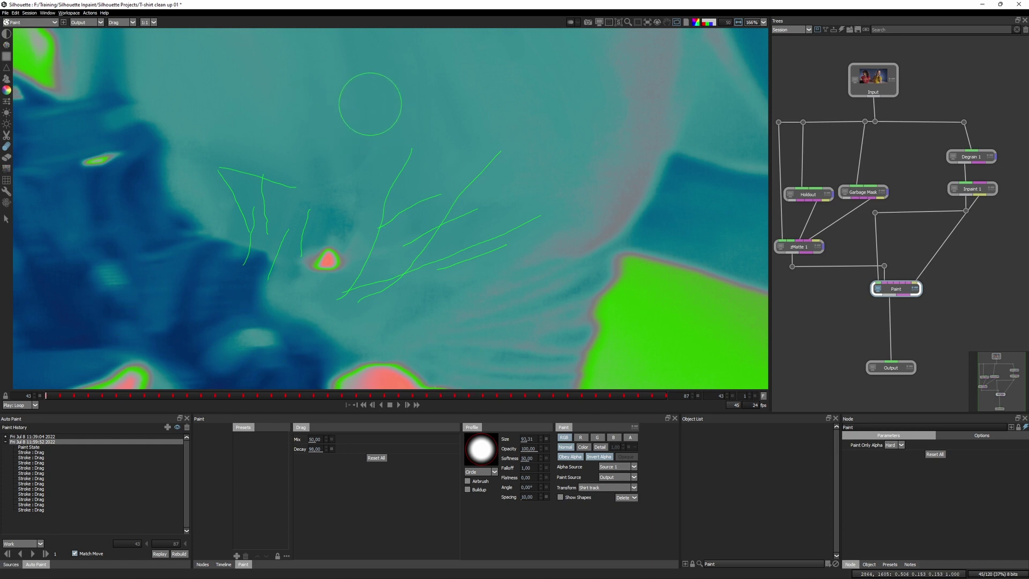
mouse_move(291, 317)
mouse_down()
mouse_move(304, 220)
mouse_move(394, 117)
mouse_move(317, 295)
mouse_up()
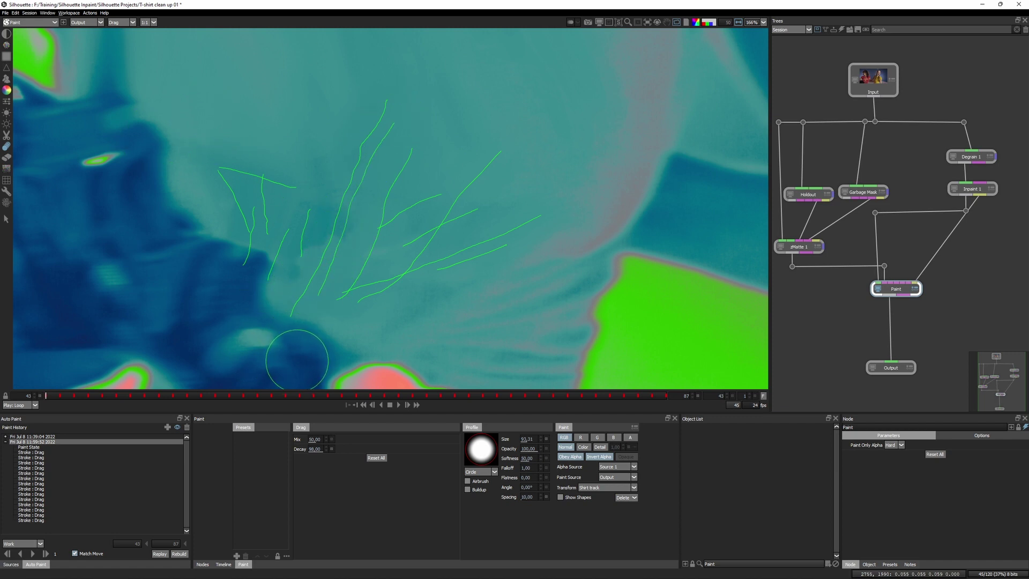
click(178, 428)
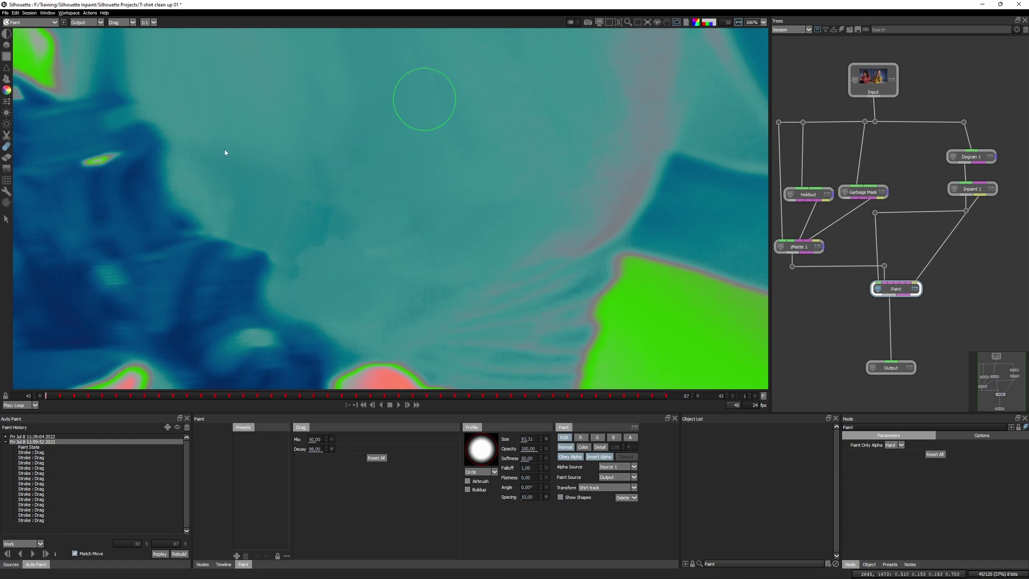
Set the brush opacity to 31 and softness to 100, and blend the painted-out lettering area with soft Drag strokes.
drag(269, 162, 310, 161)
mouse_move(527, 459)
mouse_down()
mouse_move(552, 458)
mouse_move(495, 448)
mouse_up()
drag(326, 268, 391, 269)
mouse_move(234, 120)
mouse_down()
mouse_move(239, 158)
mouse_move(289, 245)
mouse_up()
mouse_move(207, 170)
mouse_down()
mouse_move(266, 242)
mouse_move(303, 140)
mouse_move(322, 250)
mouse_move(457, 180)
mouse_move(291, 271)
mouse_move(323, 274)
mouse_move(325, 255)
mouse_move(265, 244)
mouse_move(551, 218)
mouse_move(492, 265)
mouse_move(510, 273)
mouse_move(408, 276)
mouse_move(490, 276)
mouse_move(381, 293)
mouse_up()
mouse_move(500, 263)
mouse_down()
mouse_move(402, 282)
mouse_move(484, 231)
mouse_move(385, 253)
mouse_up()
drag(490, 205, 307, 204)
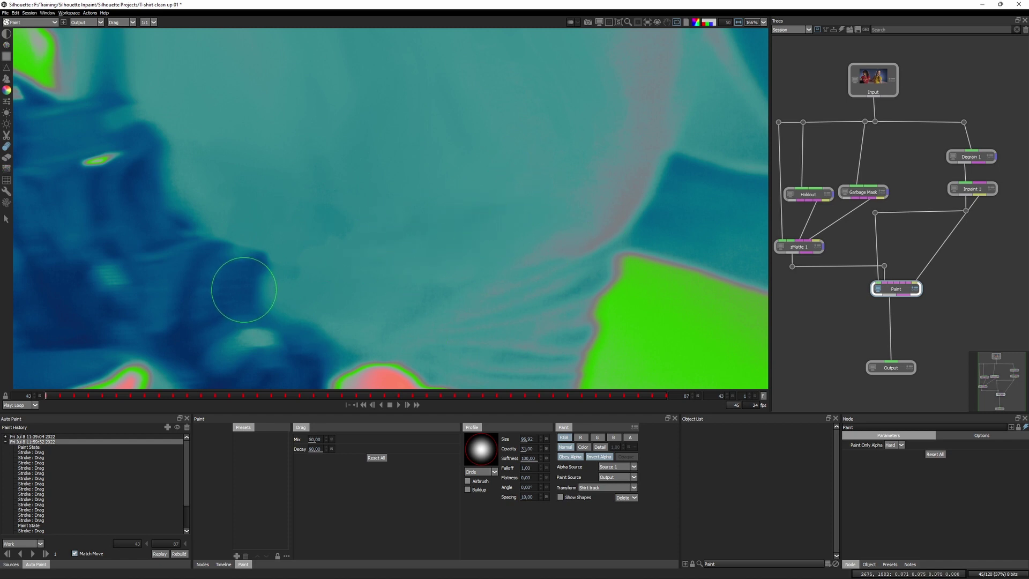
Enlarge the brush size to about 182 and blend the remaining patches on the red shirt with broad Drag strokes.
drag(399, 308, 372, 445)
mouse_move(375, 129)
mouse_down()
mouse_move(324, 290)
mouse_move(451, 352)
mouse_move(409, 213)
mouse_move(351, 158)
mouse_move(339, 90)
mouse_move(366, 91)
mouse_up()
drag(335, 276, 363, 257)
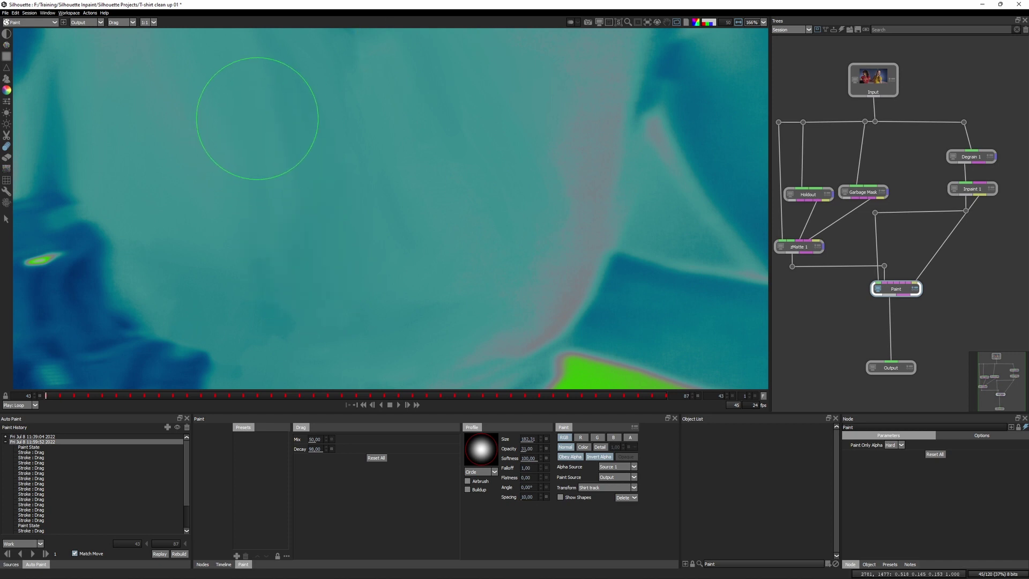
mouse_move(477, 246)
mouse_down()
mouse_move(472, 212)
mouse_move(493, 69)
mouse_move(379, 138)
mouse_up()
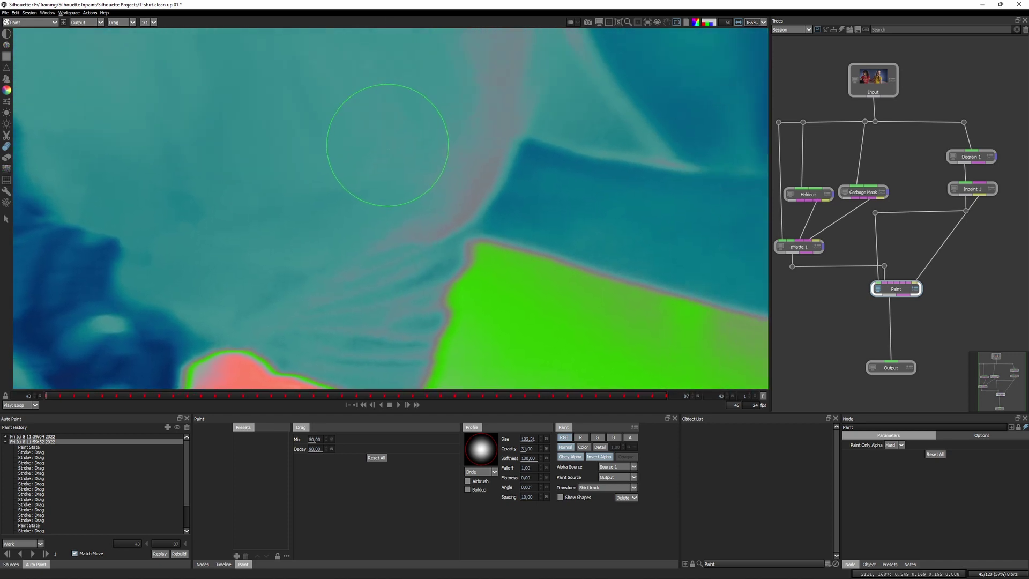
Set the viewer's false color LUT to none, hide the viewer color controls, and fit the whole frame.
click(600, 22)
click(383, 34)
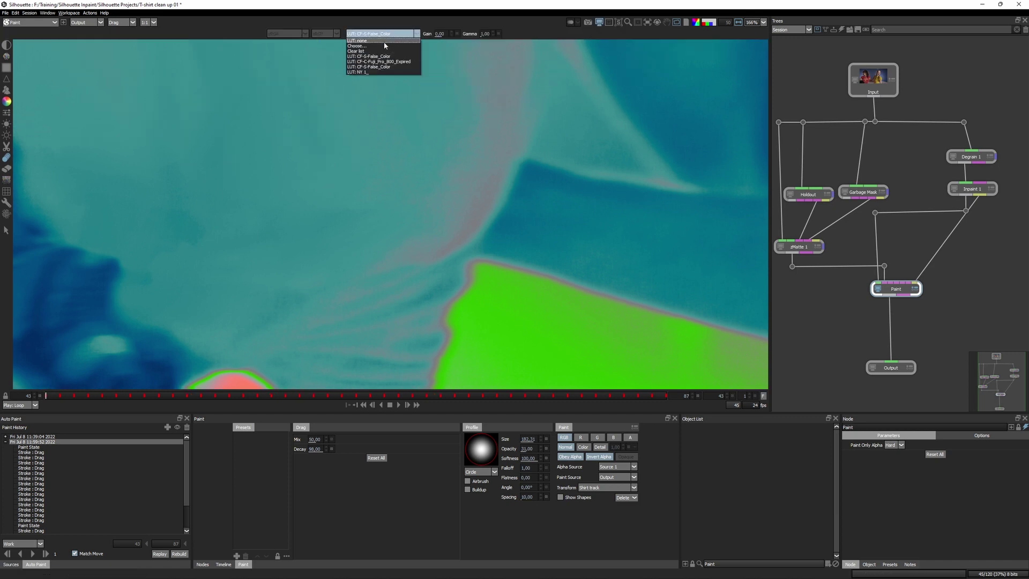
click(385, 40)
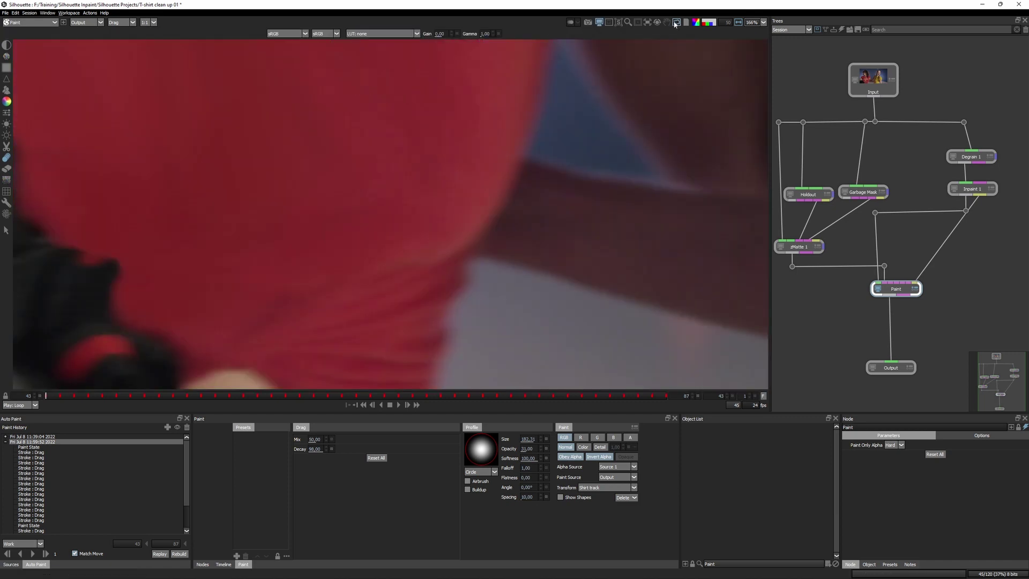
click(600, 22)
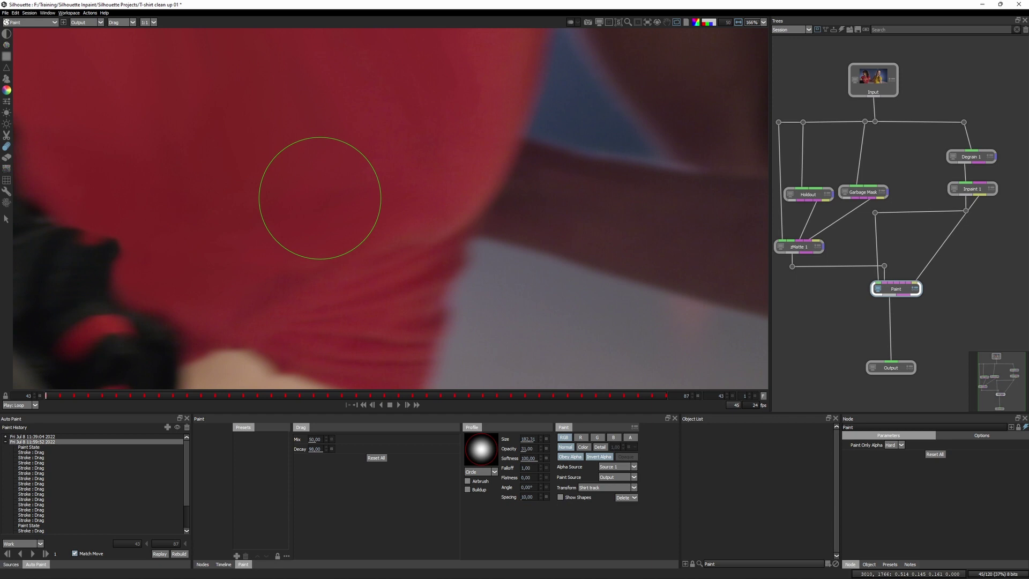
key(f)
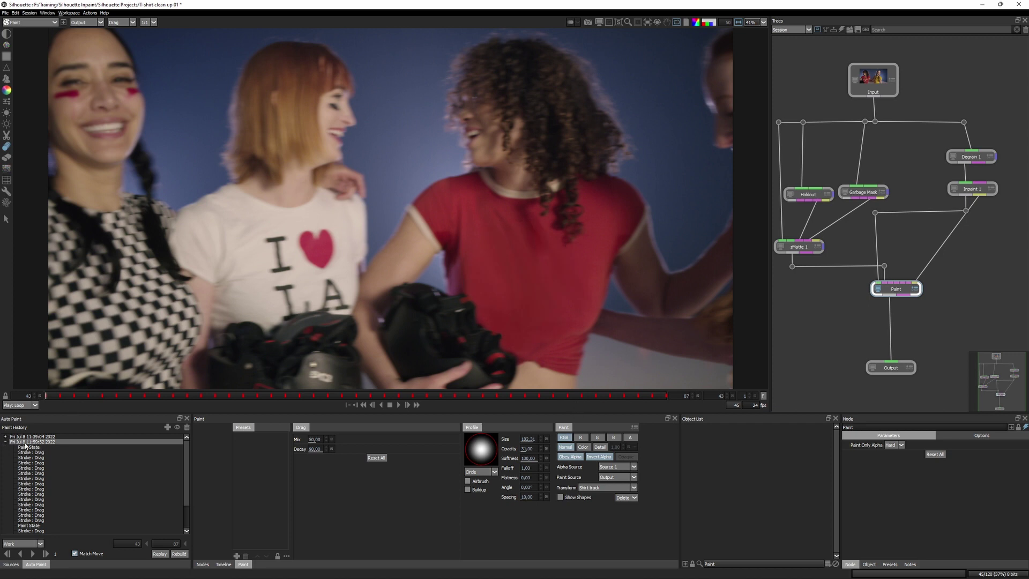
Auto-paint the selected history group forward through the work range, and play back the shirt cleanup.
click(32, 554)
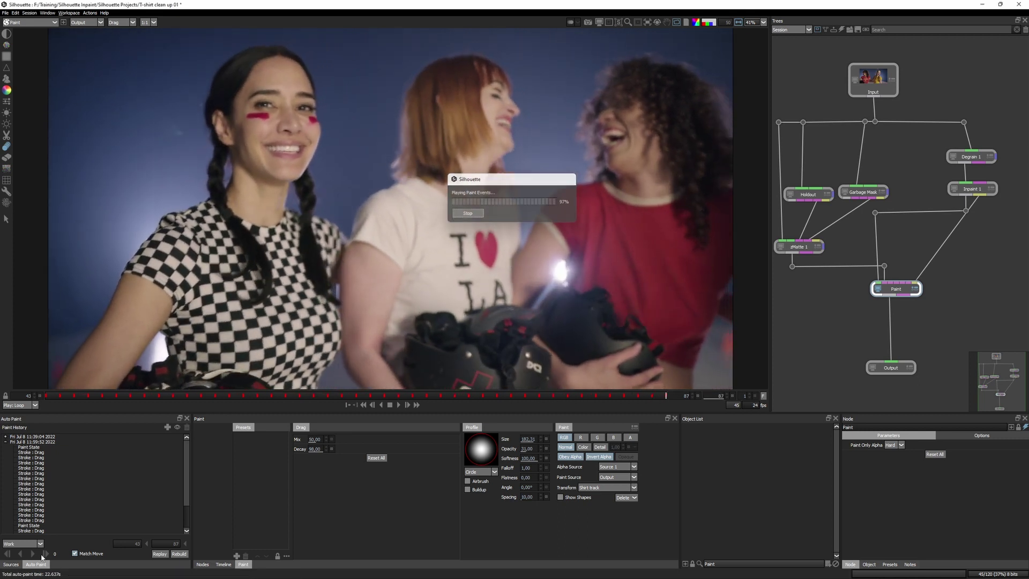
click(399, 406)
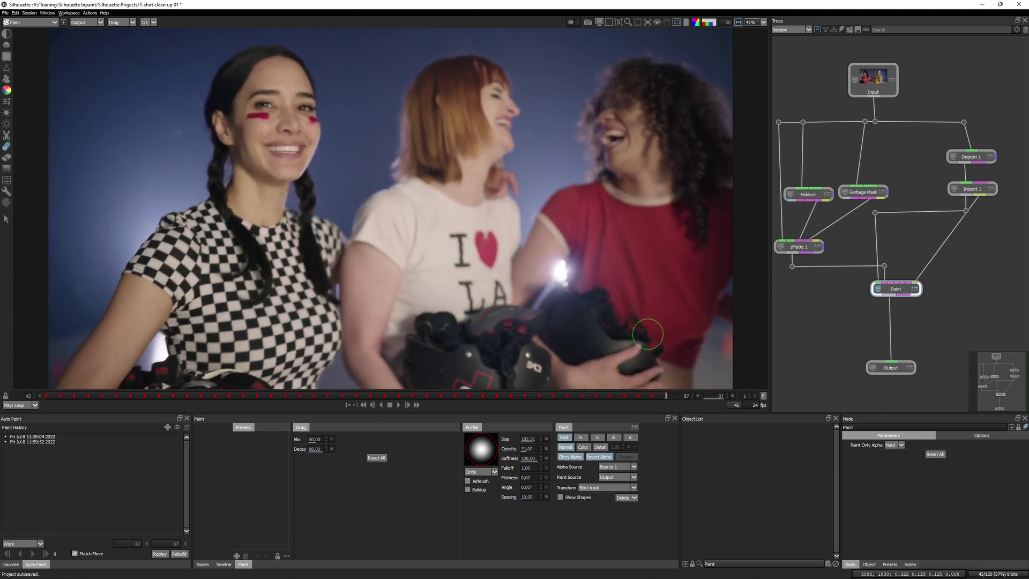
scroll(678, 374, up, 3)
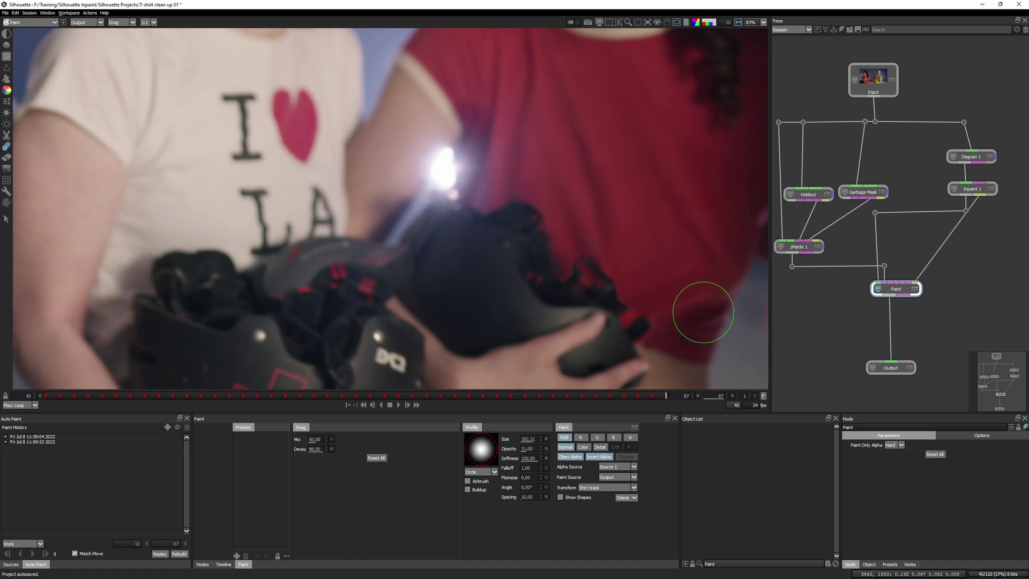
Start a new paint history group on a frame near the range's end, set the opacity to 44, and paint a Drag stroke on the shirt.
mouse_move(658, 403)
mouse_down()
mouse_move(489, 399)
mouse_move(612, 409)
mouse_move(595, 407)
mouse_up()
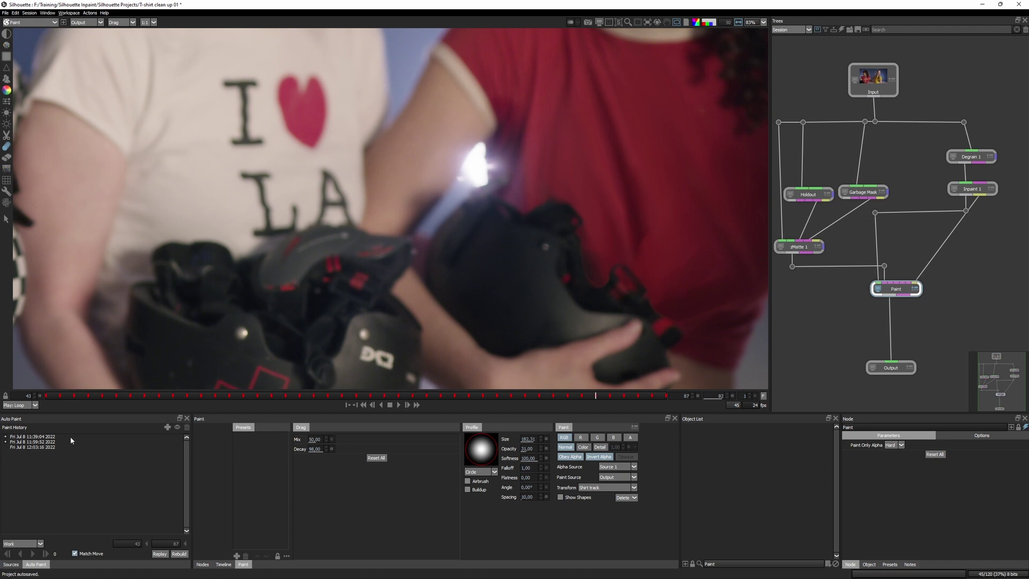
scroll(700, 239, up, 2)
drag(700, 239, 454, 182)
drag(344, 247, 352, 127)
key(ctrl+z)
drag(528, 448, 539, 449)
drag(330, 169, 364, 256)
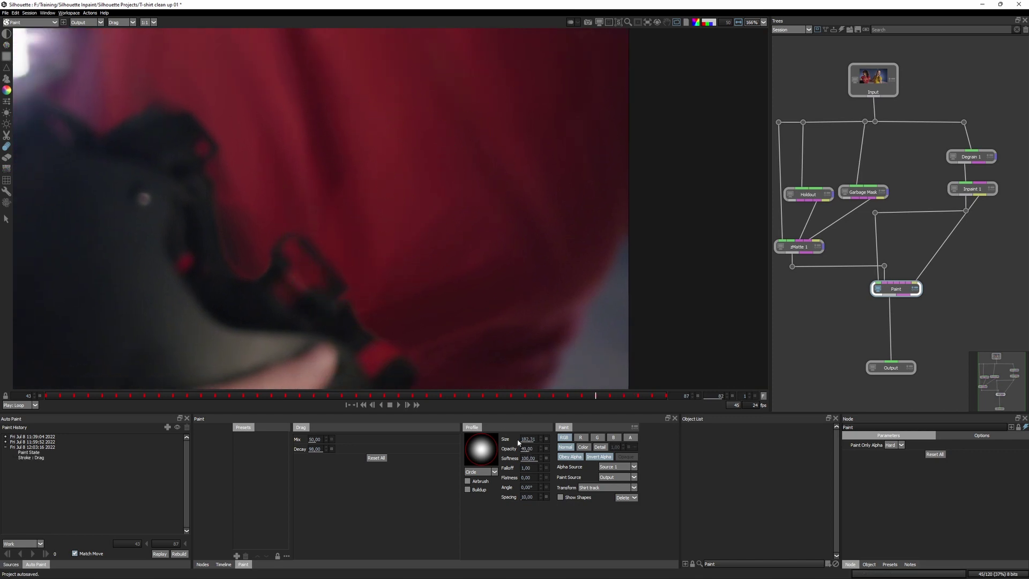
Enlarge the brush size to about 237 and smooth the dark patches across the red shirt with broad Drag strokes.
ctrl+drag(428, 163, 463, 220)
mouse_move(394, 164)
mouse_down()
mouse_move(423, 186)
mouse_move(444, 240)
mouse_move(404, 262)
mouse_up()
drag(320, 144, 359, 236)
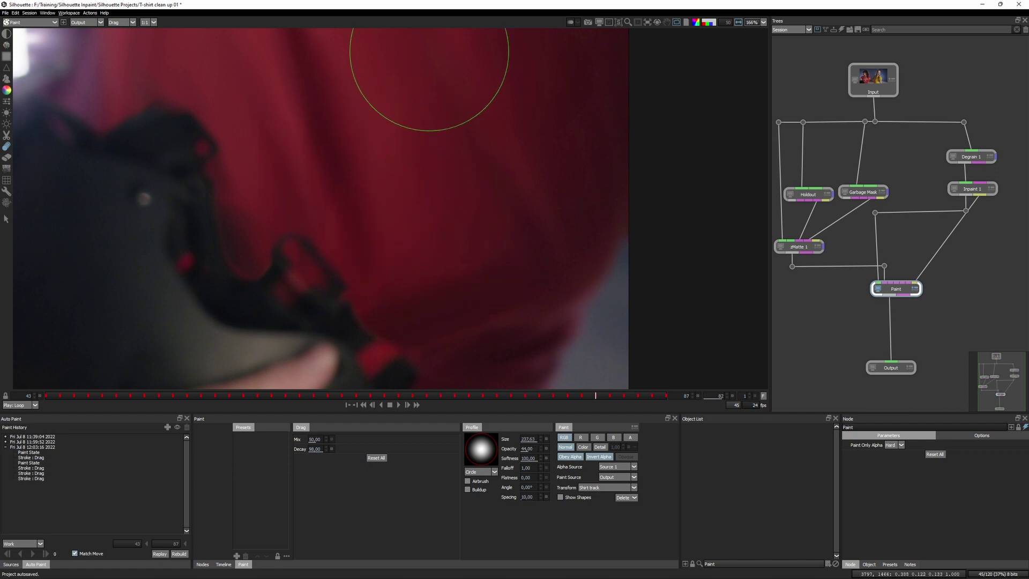
drag(332, 204, 339, 260)
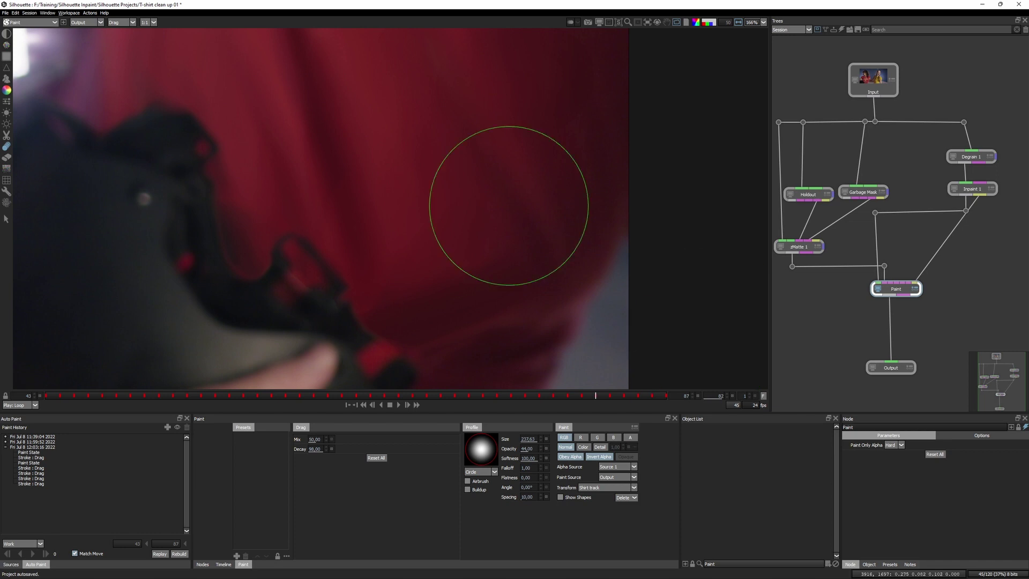
drag(433, 193, 453, 227)
drag(576, 138, 529, 219)
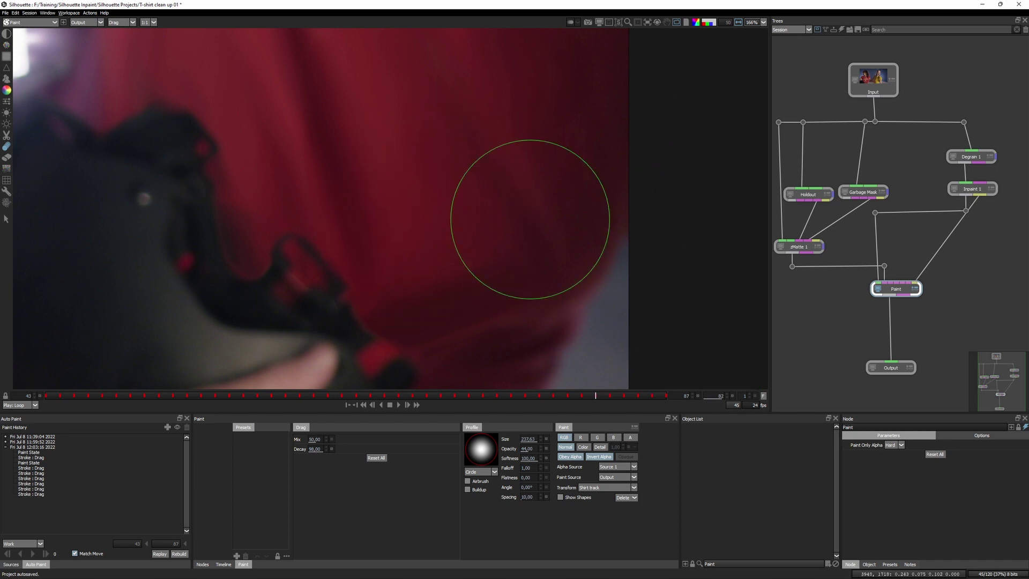
Reduce the brush size to about 65 and clean the shirt edge beside the helmet strap with a short Drag stroke.
drag(511, 282, 447, 288)
drag(284, 213, 233, 177)
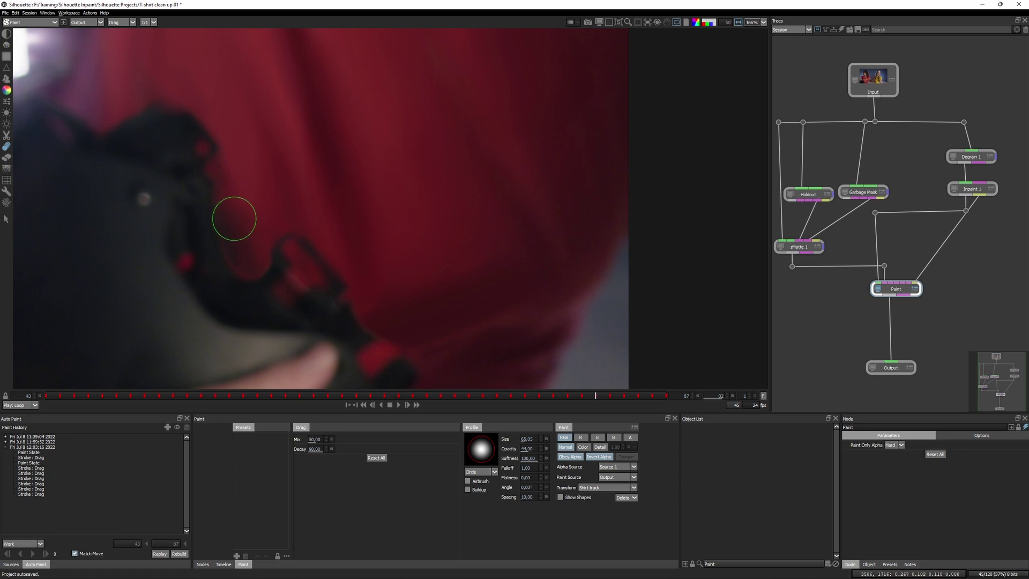
drag(236, 219, 226, 187)
key(f)
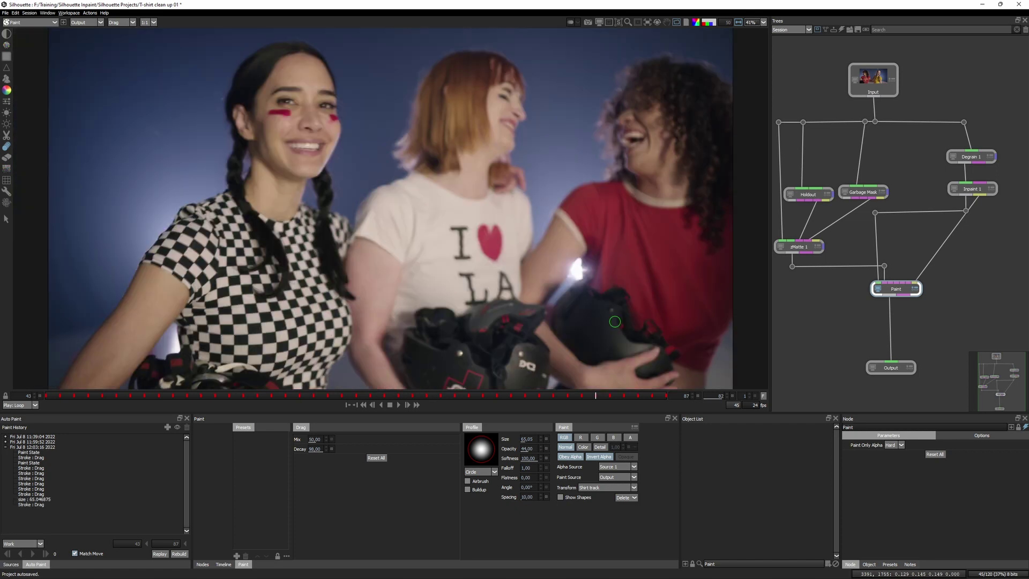
Enlarge the brush size to about 253 and blend the lower shirt fabric with four broad Drag strokes.
mouse_move(643, 293)
mouse_down()
mouse_move(386, 266)
mouse_move(395, 219)
mouse_up()
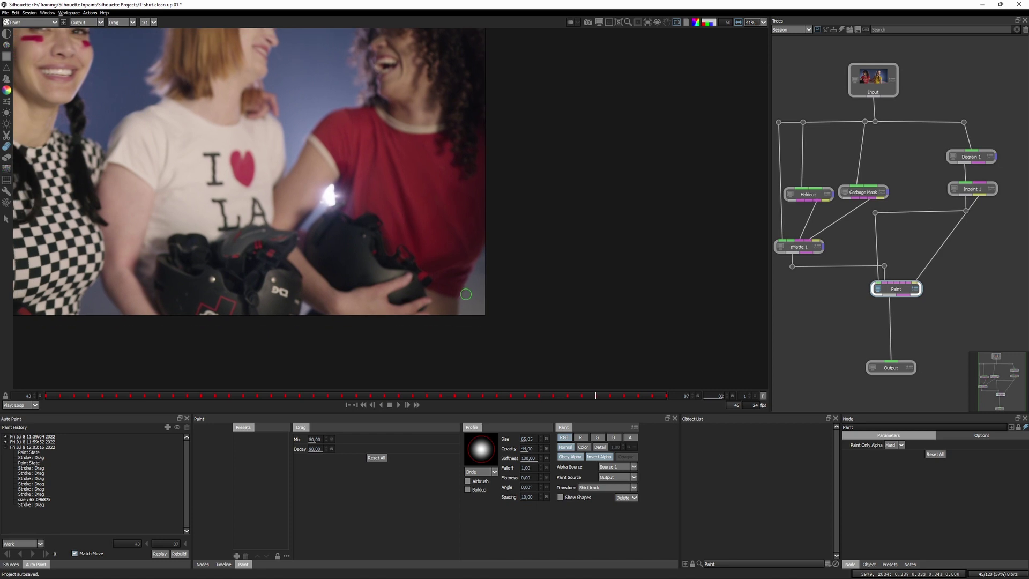
drag(449, 267, 474, 268)
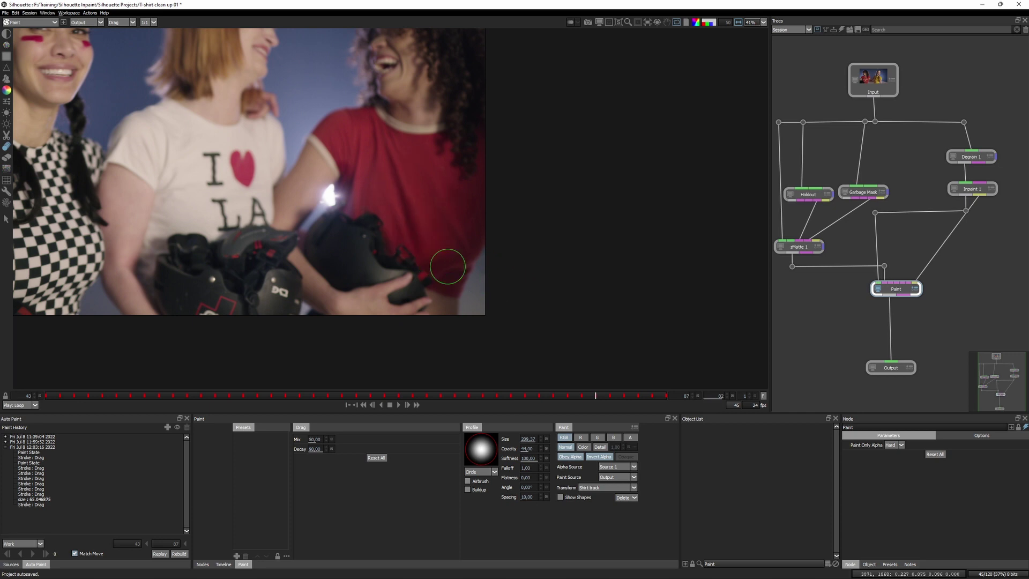
scroll(448, 266, up, 5)
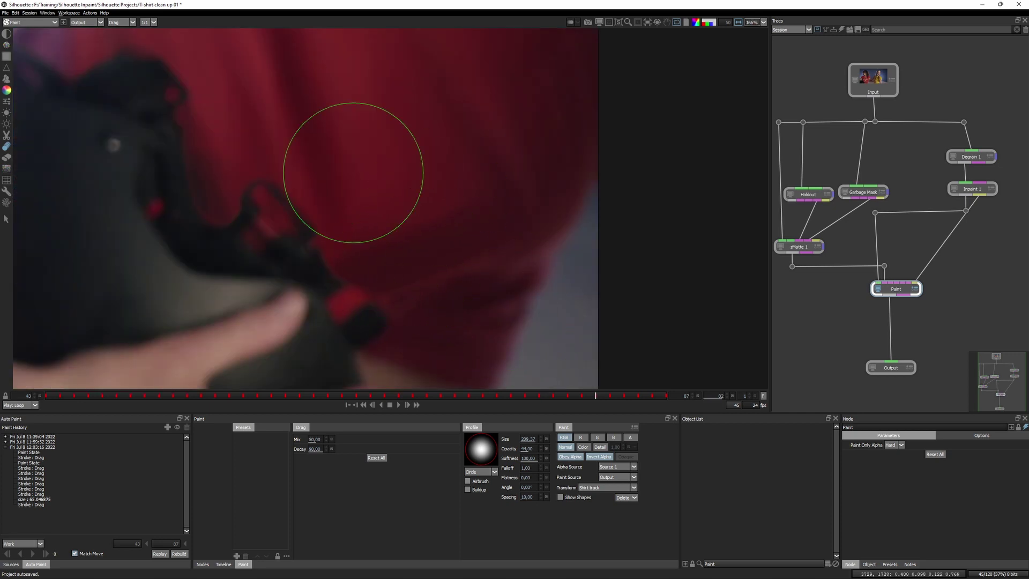
key(bracketright)
drag(379, 193, 373, 270)
mouse_move(413, 177)
mouse_down()
mouse_move(404, 260)
mouse_move(470, 226)
mouse_up()
drag(383, 172, 359, 234)
drag(438, 153, 510, 297)
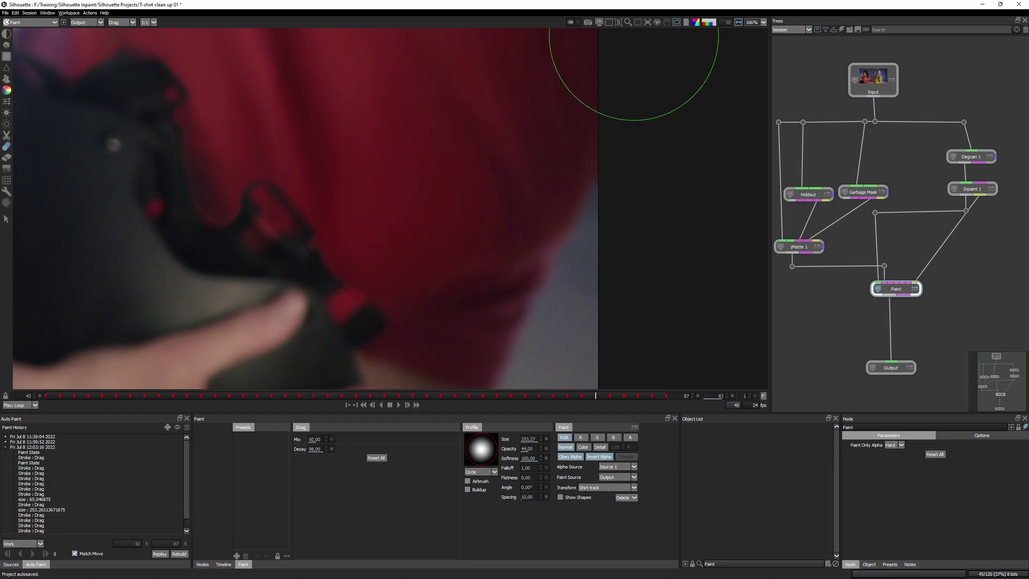
click(648, 22)
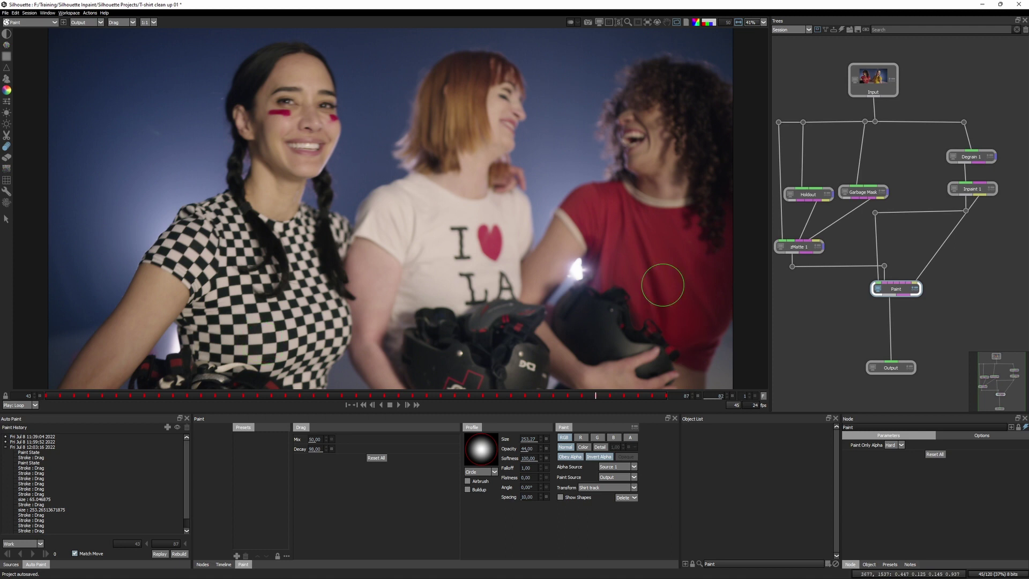
Auto-paint the third history group backward through the work range, play back the result, and stop on a frame midway.
click(9, 447)
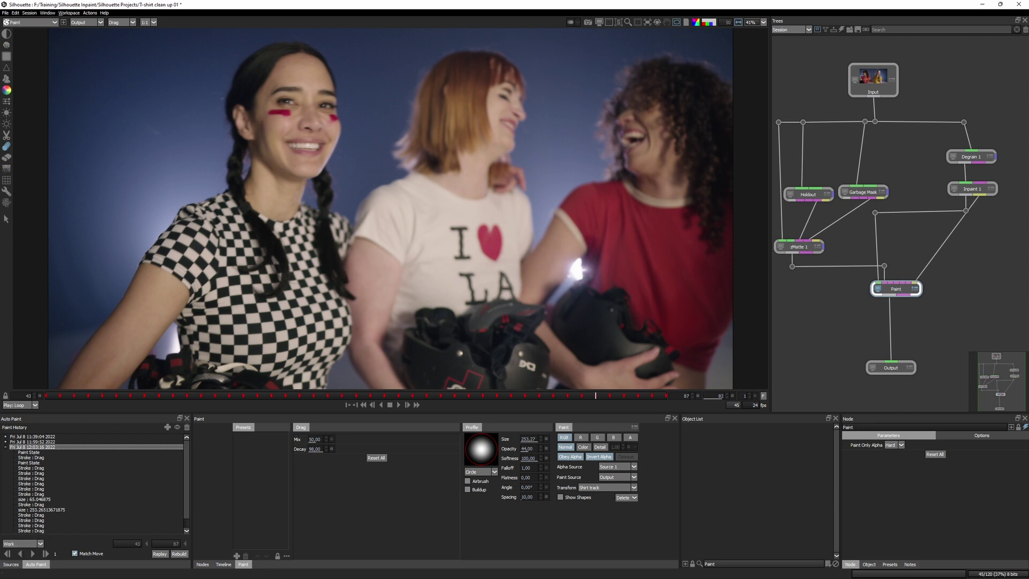
click(22, 555)
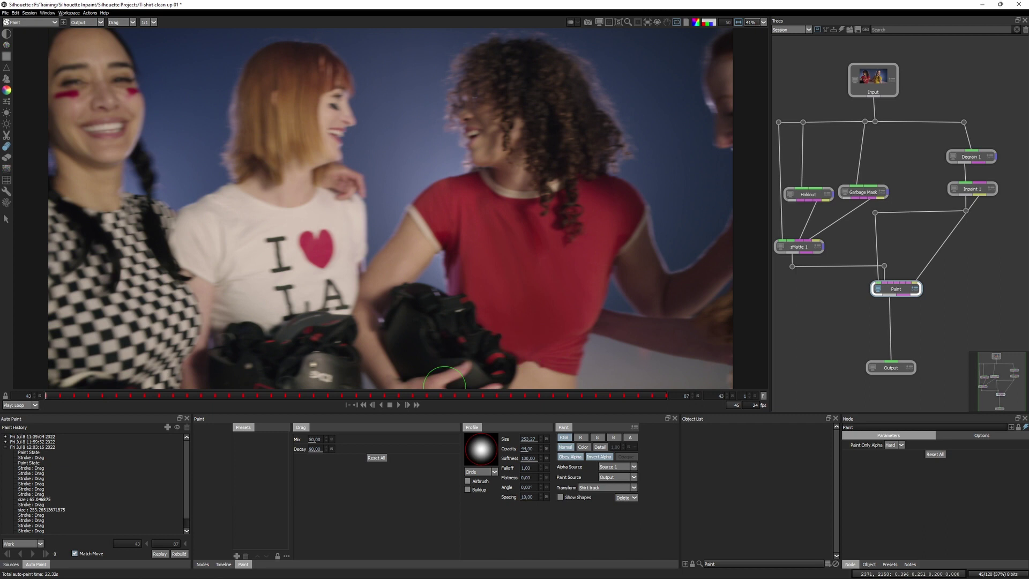
click(397, 405)
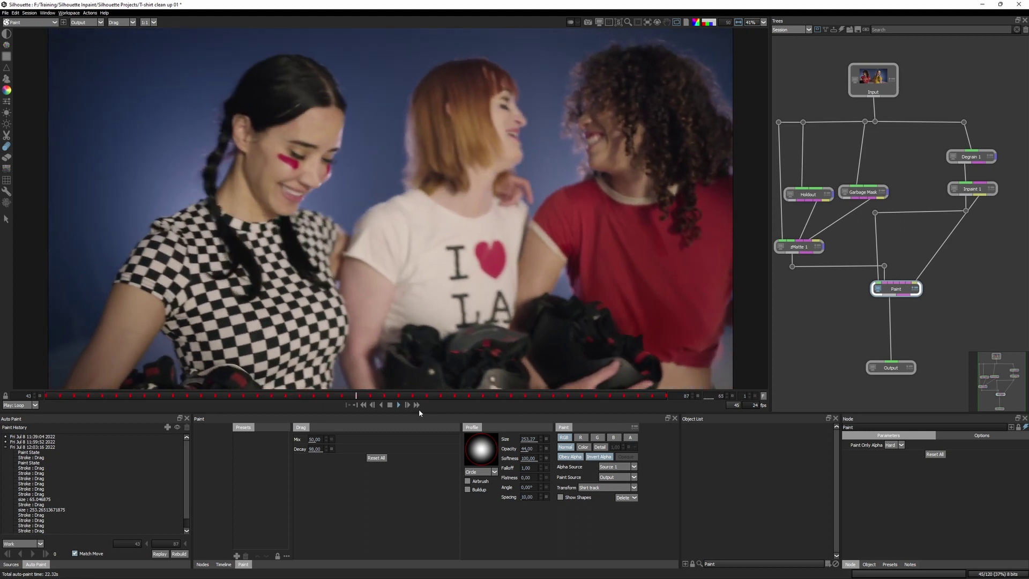
key(space)
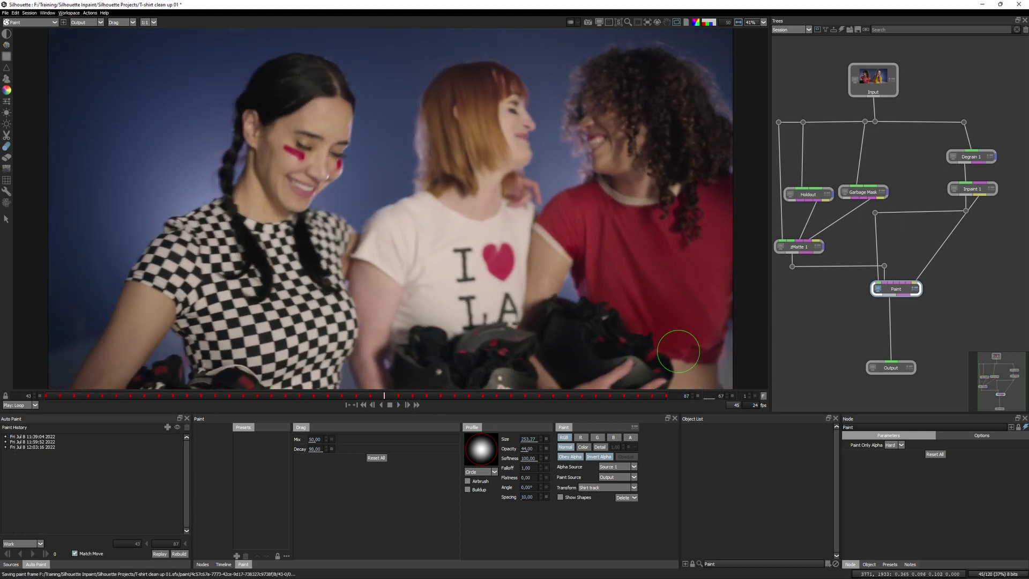
Add a new paint history group and paint Drag strokes on the shirt hem with a brush about 91 in size, comparing with the input.
scroll(678, 351, up, 5)
mouse_move(530, 247)
mouse_down()
mouse_move(335, 172)
mouse_move(190, 131)
mouse_up()
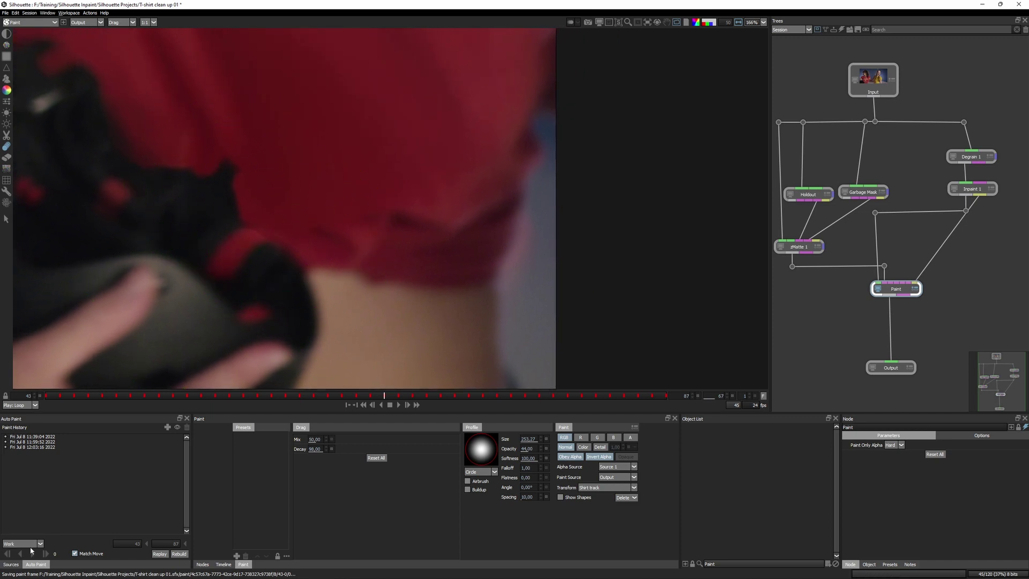
click(168, 428)
drag(406, 304, 279, 289)
mouse_move(333, 239)
mouse_down()
mouse_move(267, 178)
mouse_move(239, 173)
mouse_move(268, 209)
mouse_up()
key(1)
key(3)
key(1)
key(3)
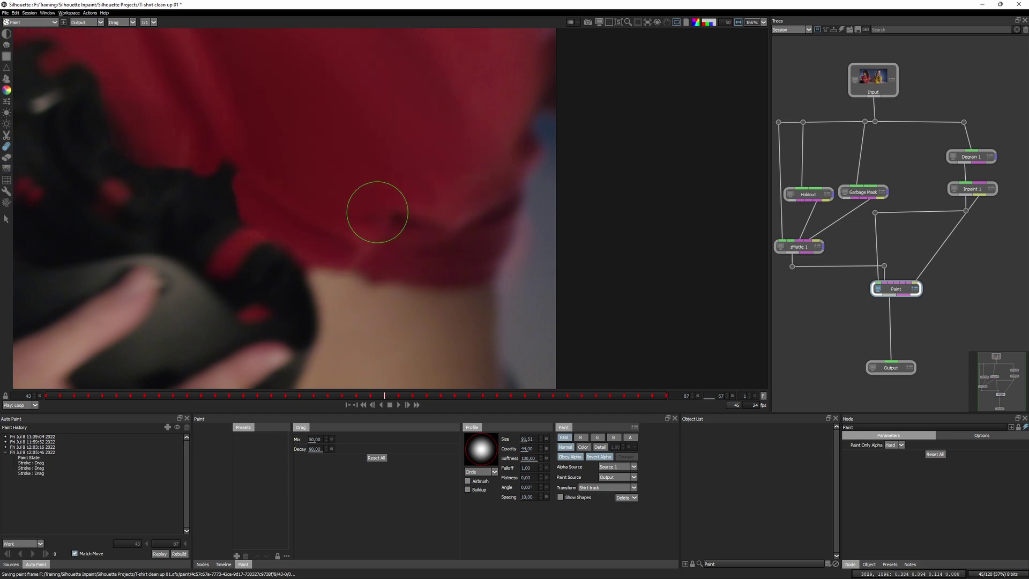
Blend the area above the hem with more Drag strokes, reducing the brush size to about 50 for the edge beside the helmet.
drag(406, 220, 310, 230)
drag(189, 90, 213, 142)
drag(213, 142, 326, 235)
key(1)
key(3)
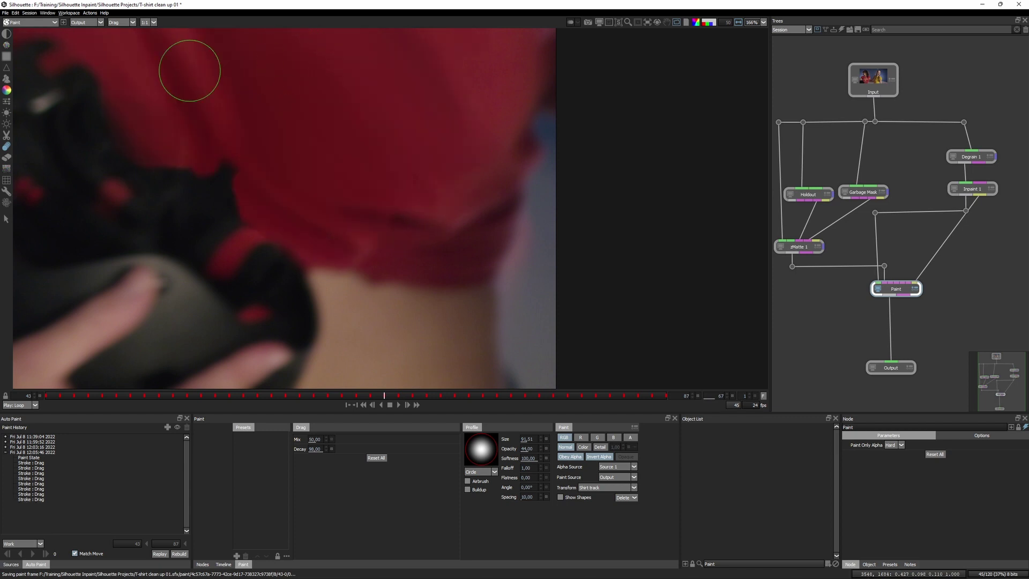
mouse_move(183, 79)
mouse_down()
mouse_move(161, 79)
mouse_move(301, 247)
mouse_up()
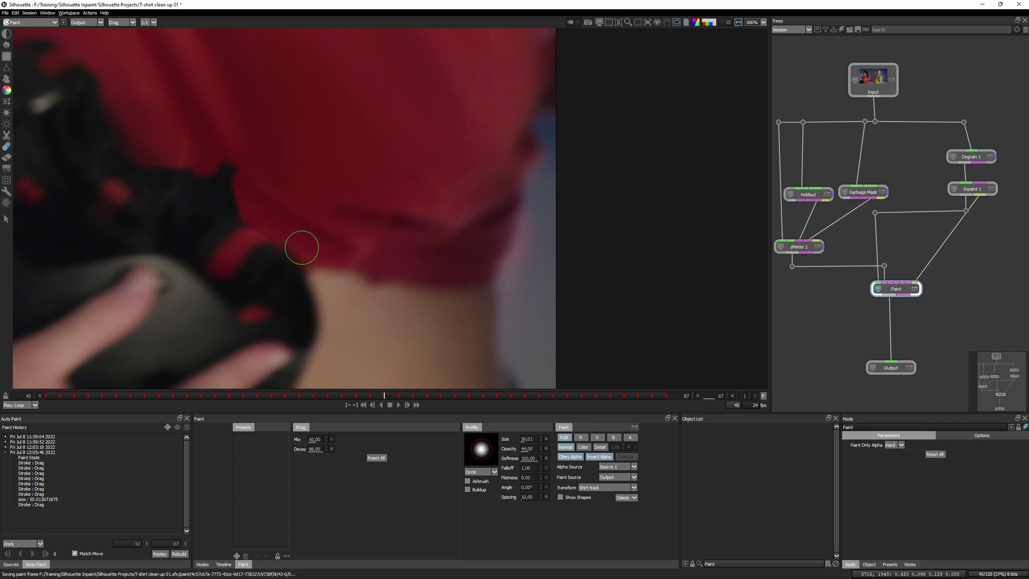
drag(260, 200, 214, 165)
Compare the original input with the painted output at the shirt hem and across the full frame.
key(1)
key(3)
key(1)
key(3)
key(1)
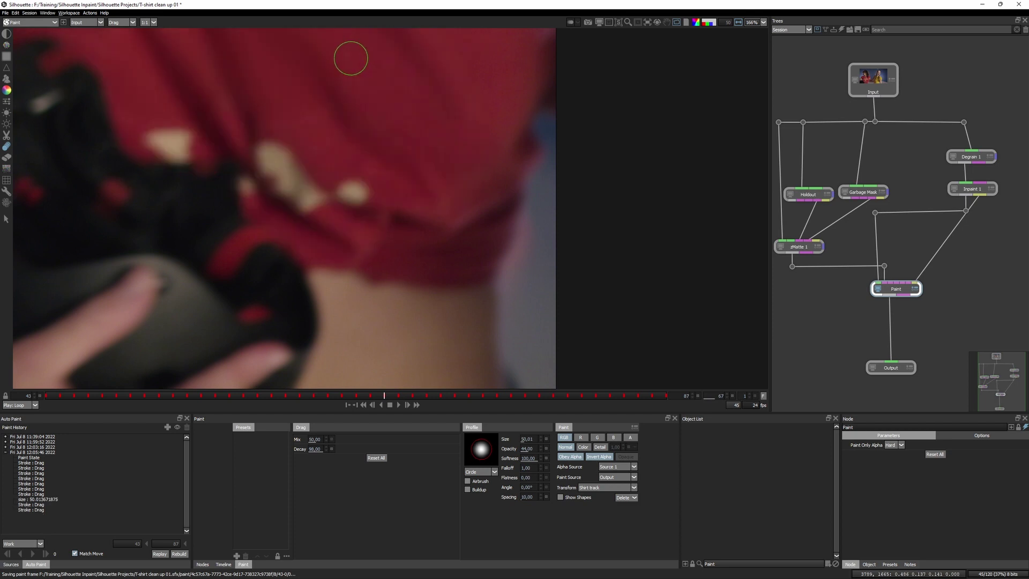
key(3)
key(f)
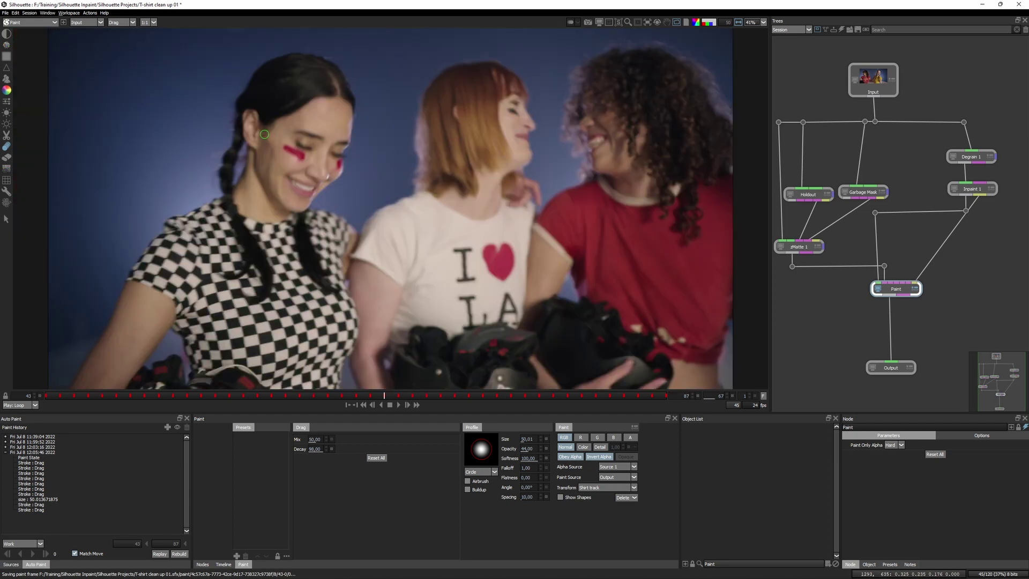
key(1)
key(3)
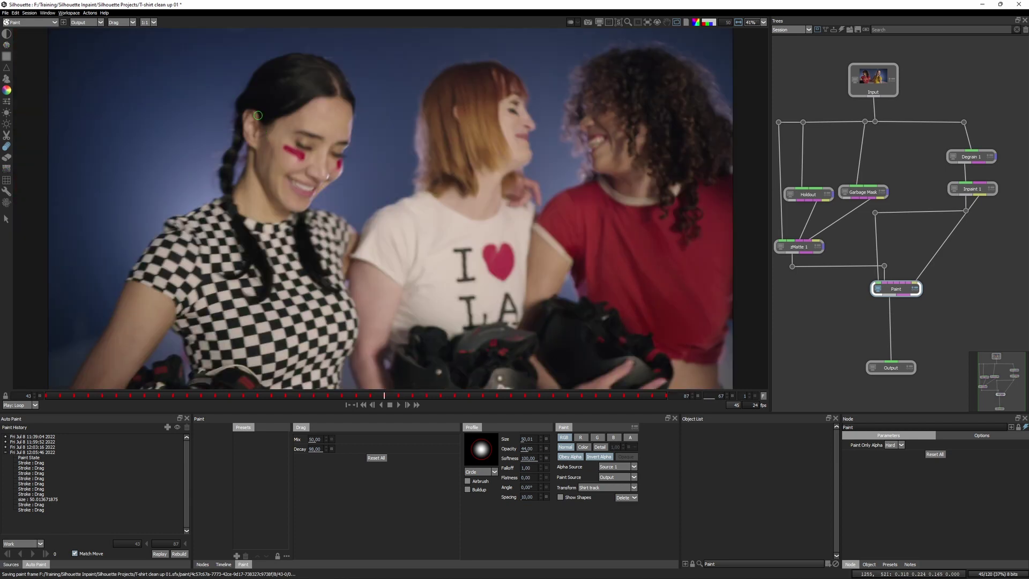
Auto-paint the newest history group backward through the work range and play back the finished cleanup.
click(34, 452)
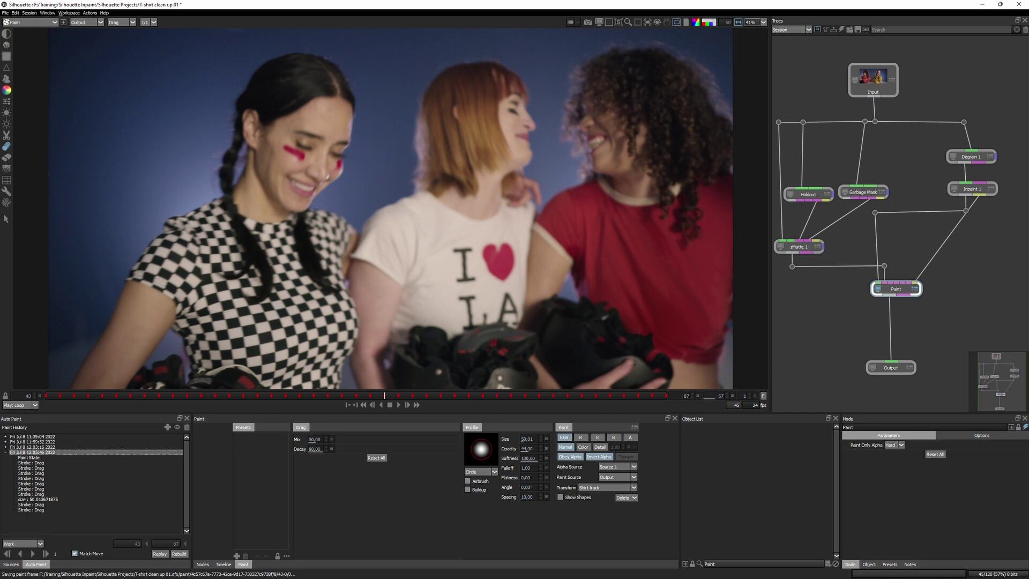
click(21, 554)
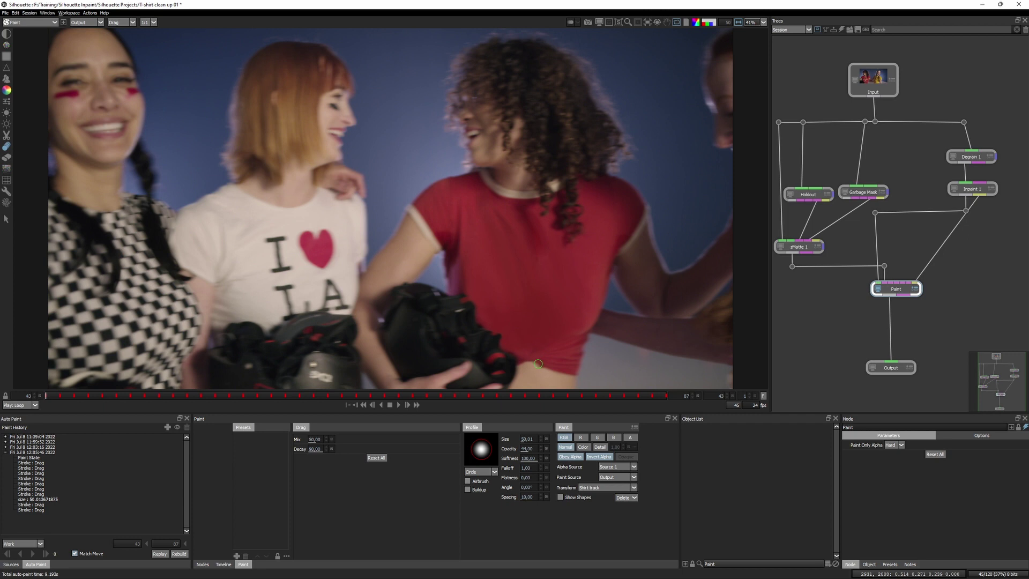
click(401, 405)
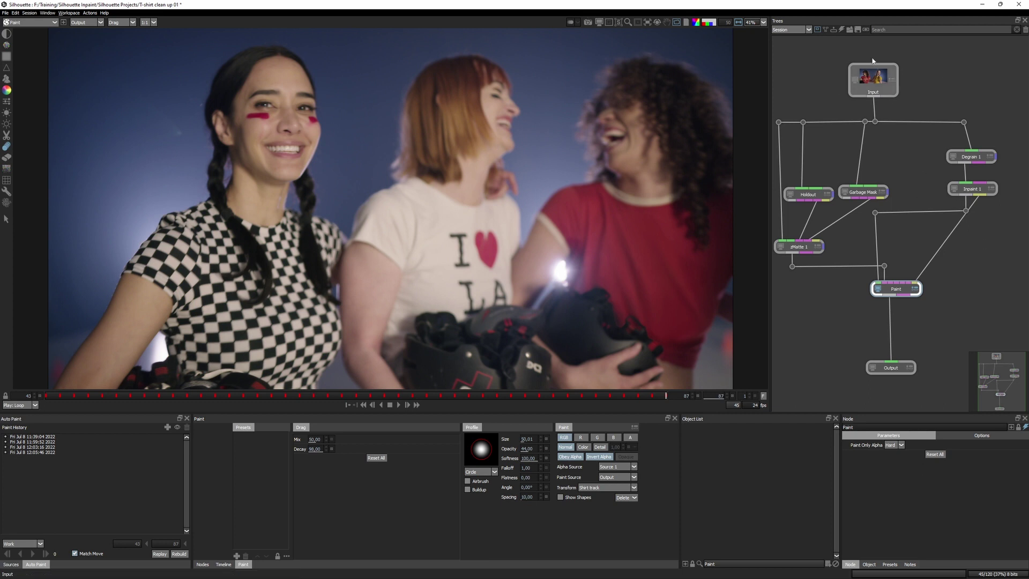
Preview the Paint node's Paint Only output through the Output node across the work range, and reconnect the regular Paint output.
click(860, 86)
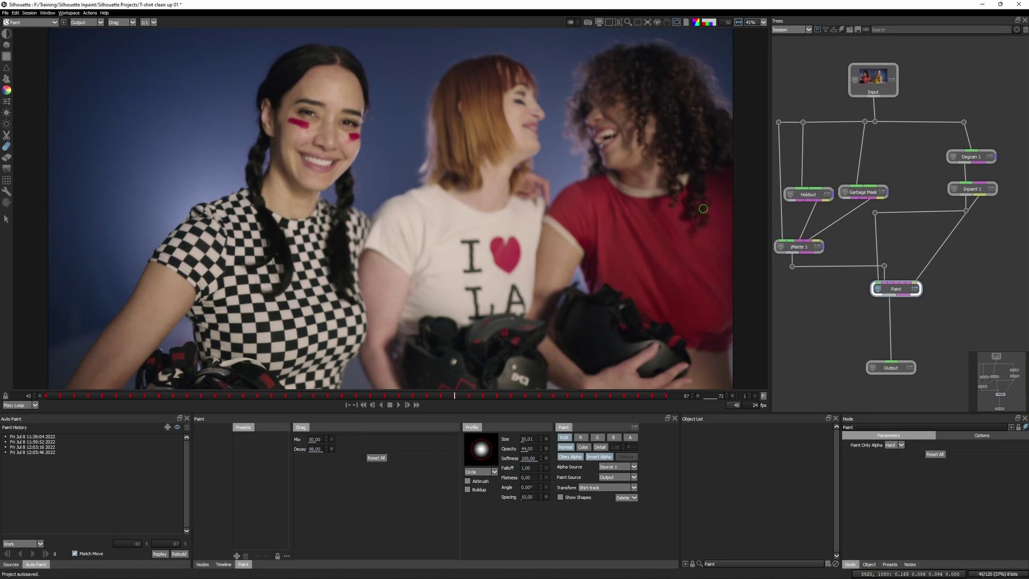
key(End)
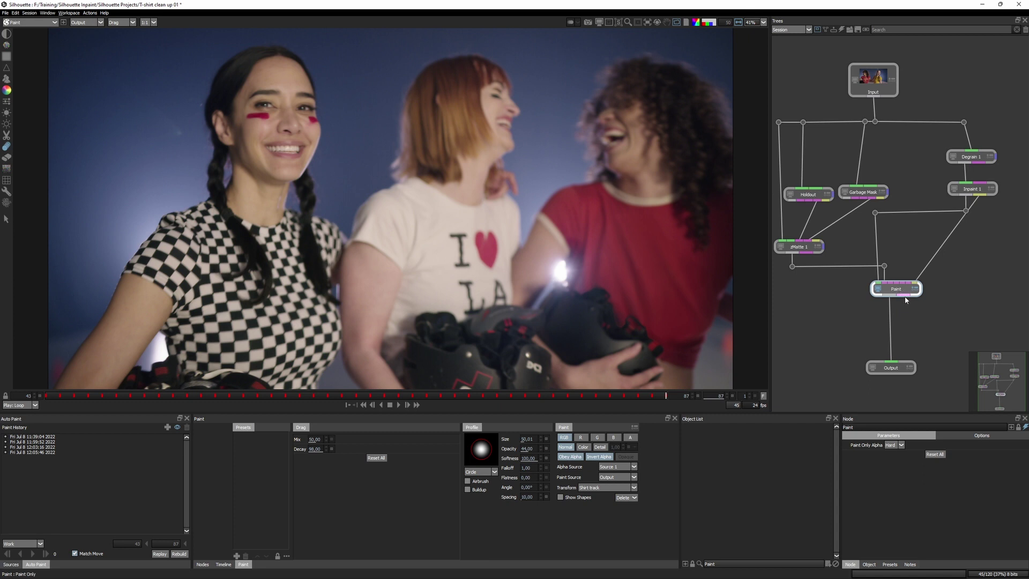
drag(905, 300, 891, 367)
click(888, 369)
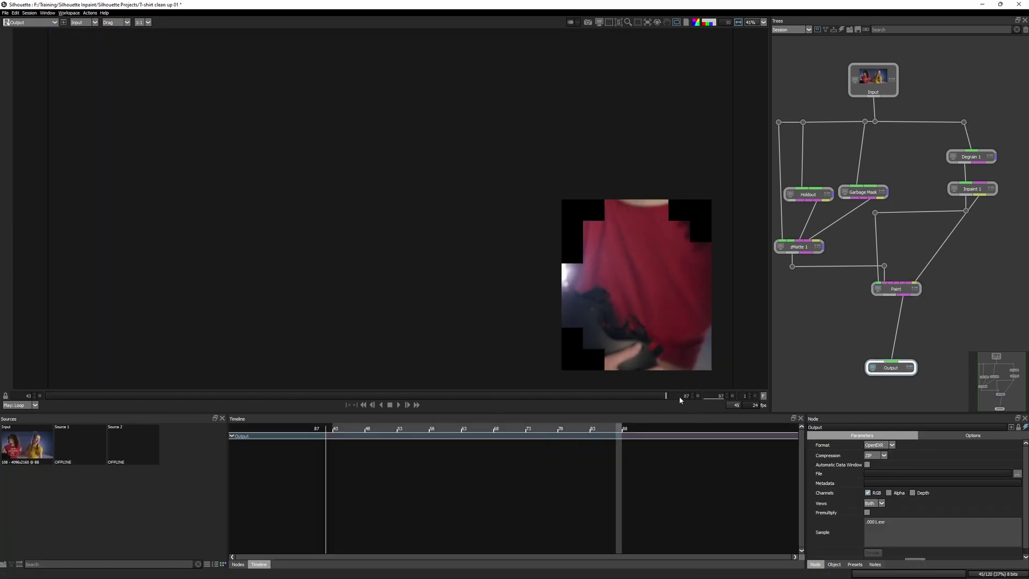
drag(572, 406, 268, 407)
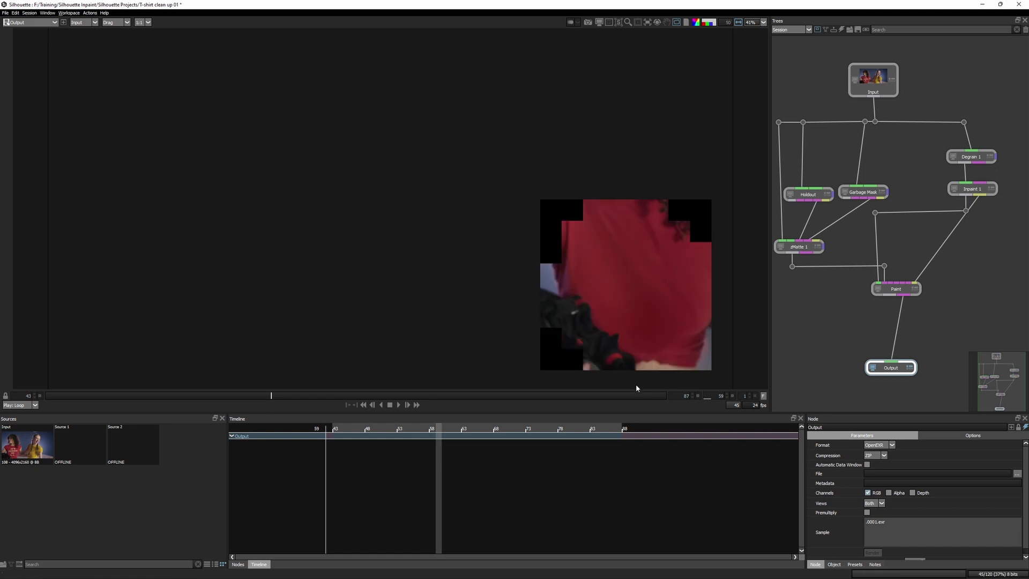
drag(616, 398, 730, 402)
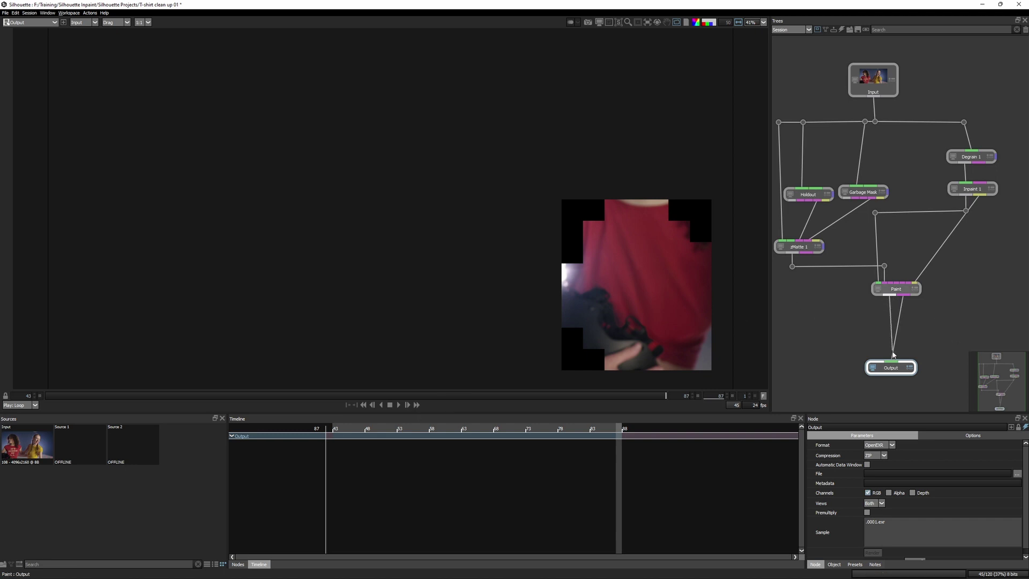
drag(893, 366, 892, 363)
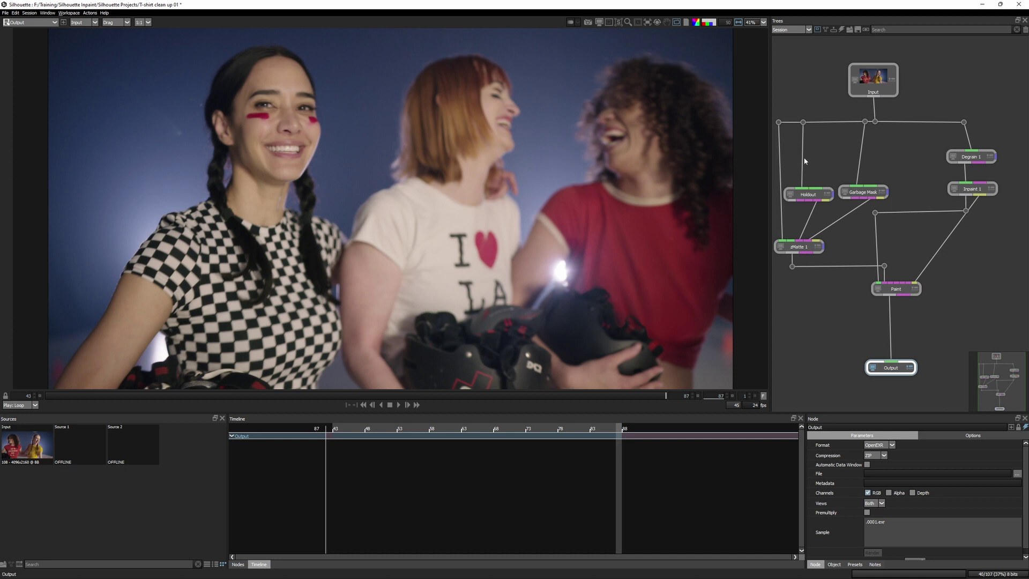
Find the Grunge node by searching for "grun" and insert it between the Paint and Output nodes.
click(237, 564)
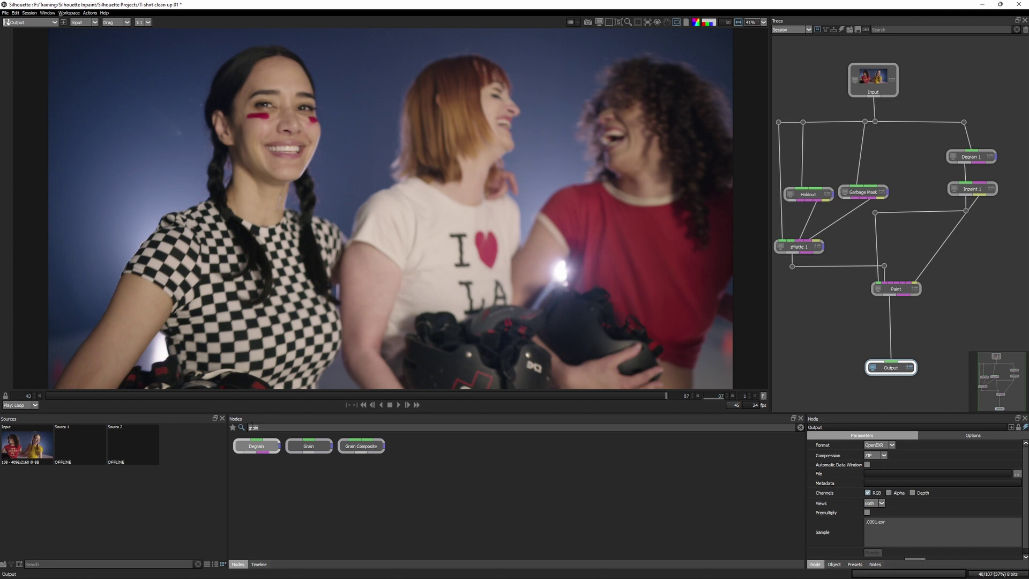
key(BackSpace)
key(BackSpace)
key(BackSpace)
key(BackSpace)
text(run)
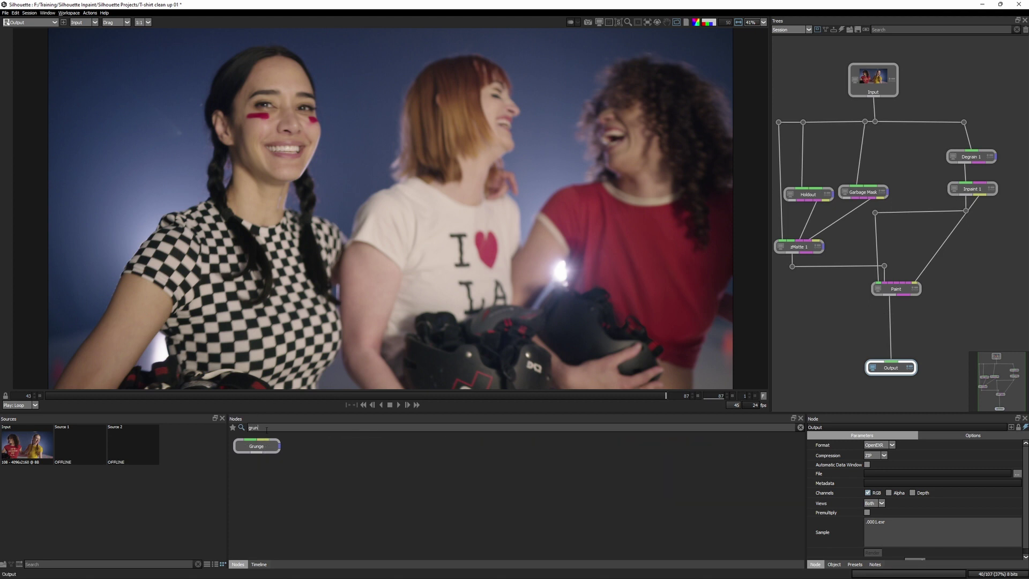
mouse_move(262, 450)
mouse_down()
mouse_move(959, 351)
mouse_move(895, 332)
mouse_up()
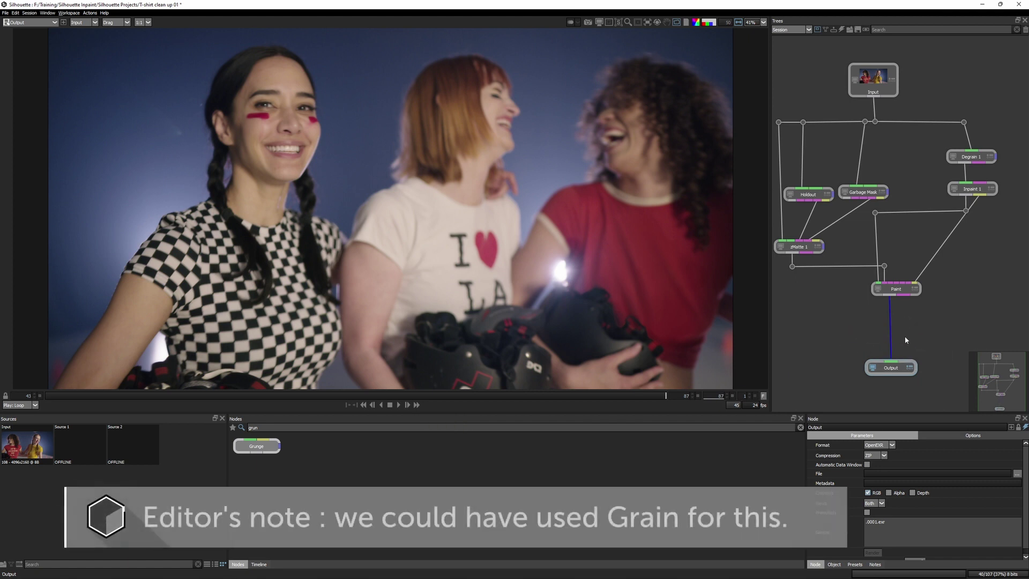
click(897, 332)
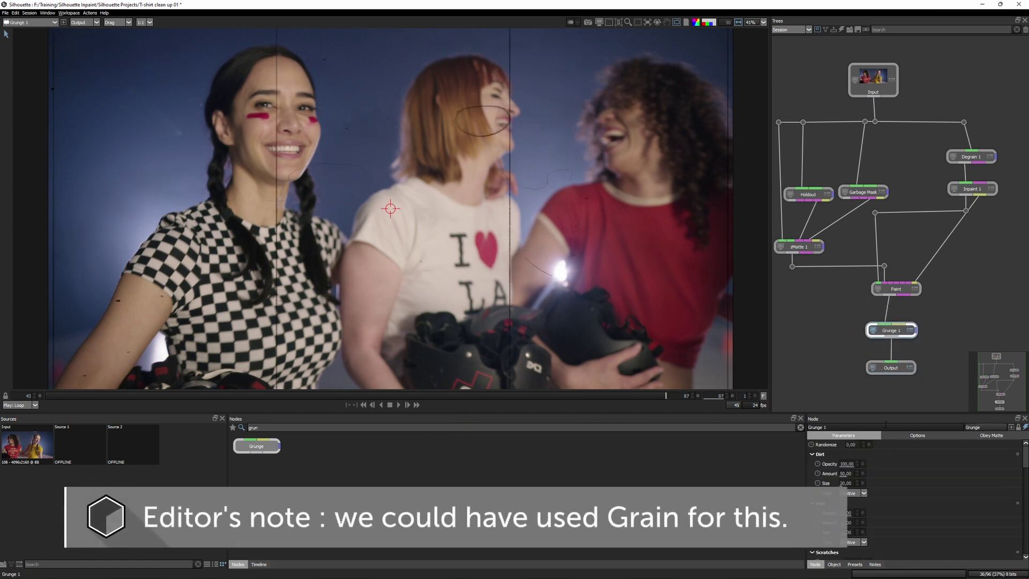
Apply the Splotches preset to the Grunge node and return to its parameters.
click(856, 565)
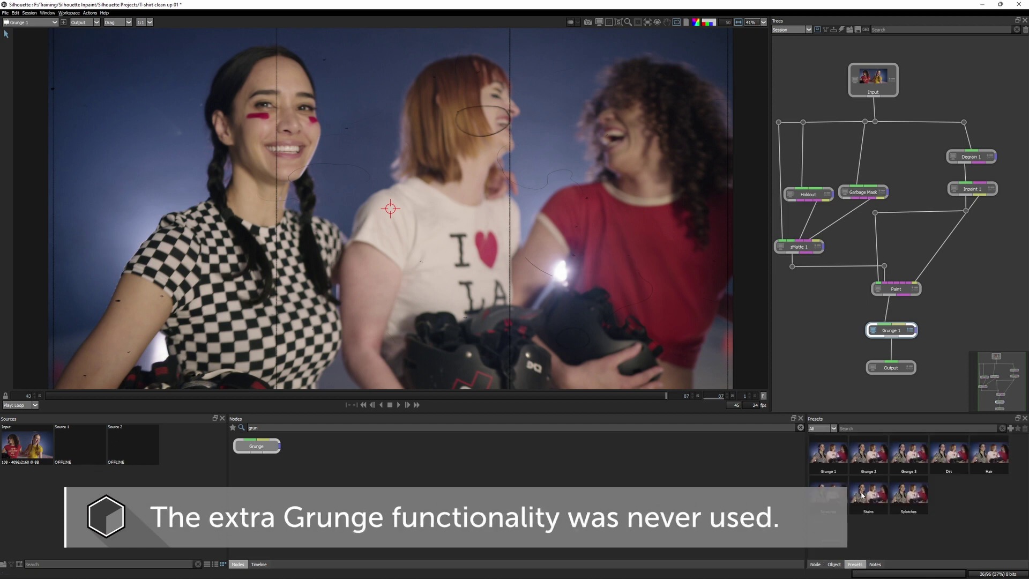
double_click(908, 493)
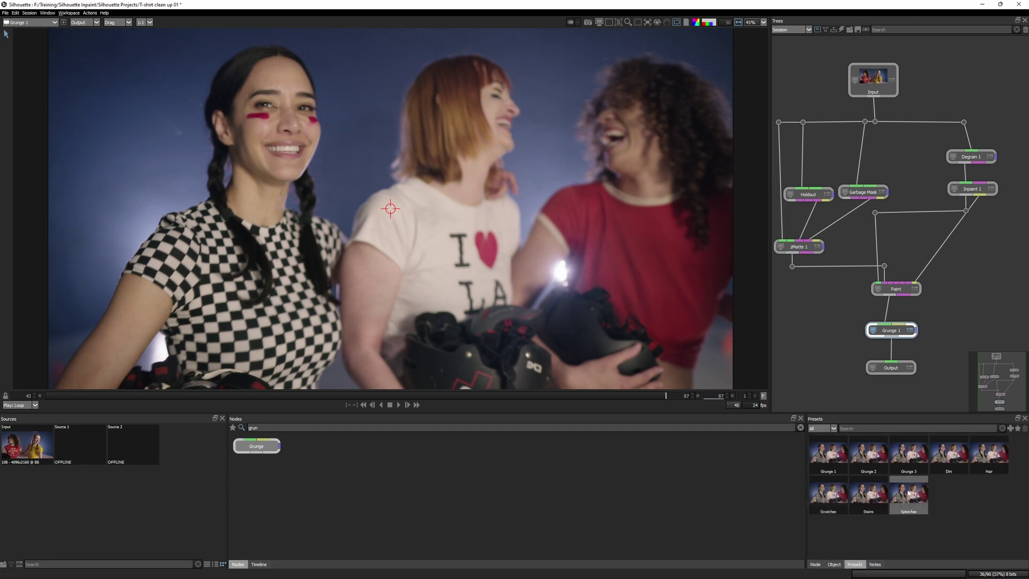
click(814, 565)
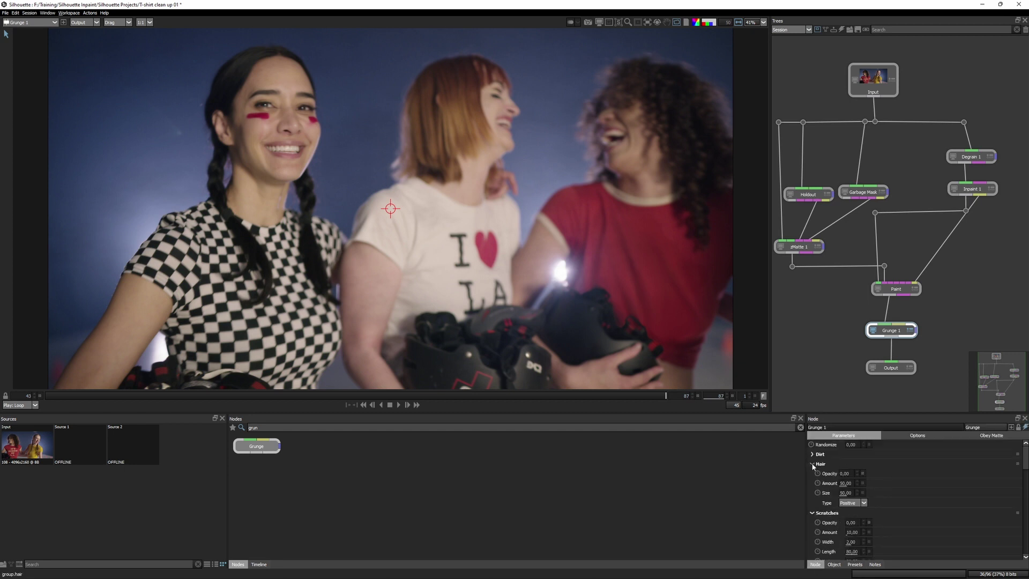
Collapse the other Grunge parameter groups, enable Grain, and adjust its red and green amounts.
click(819, 464)
click(812, 474)
click(812, 483)
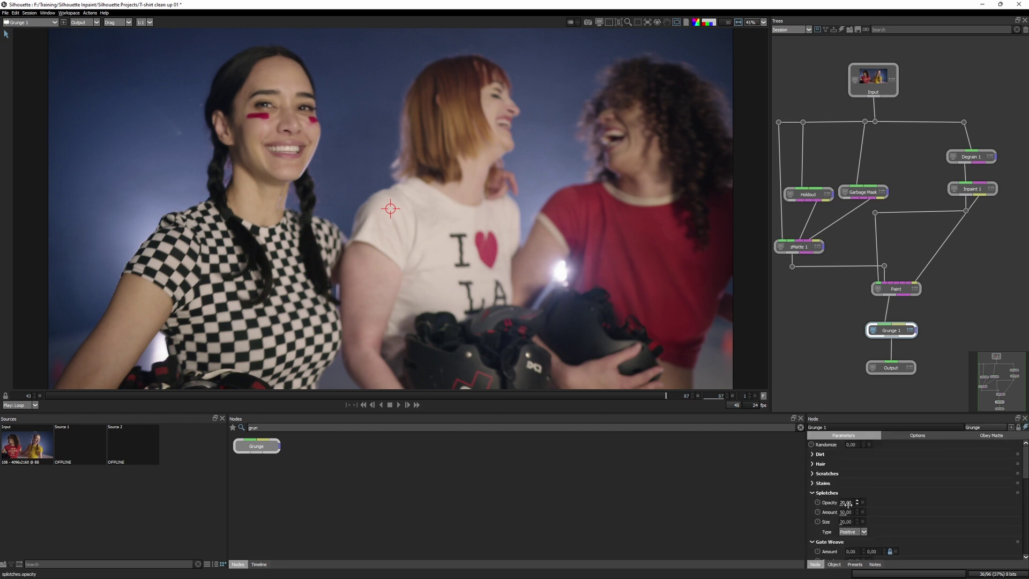
click(811, 493)
click(815, 504)
click(813, 512)
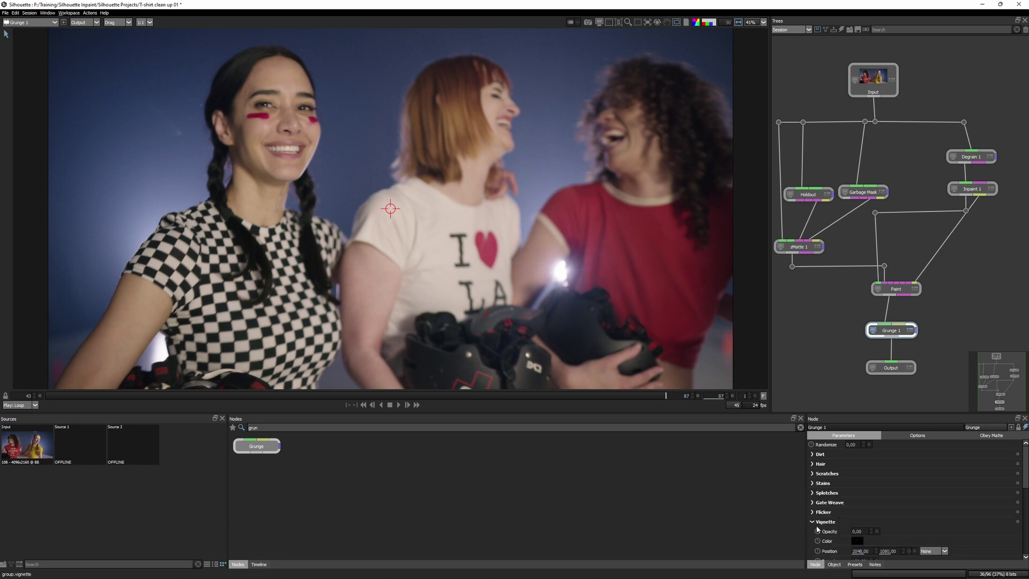
click(813, 521)
drag(1026, 490, 1026, 535)
click(863, 463)
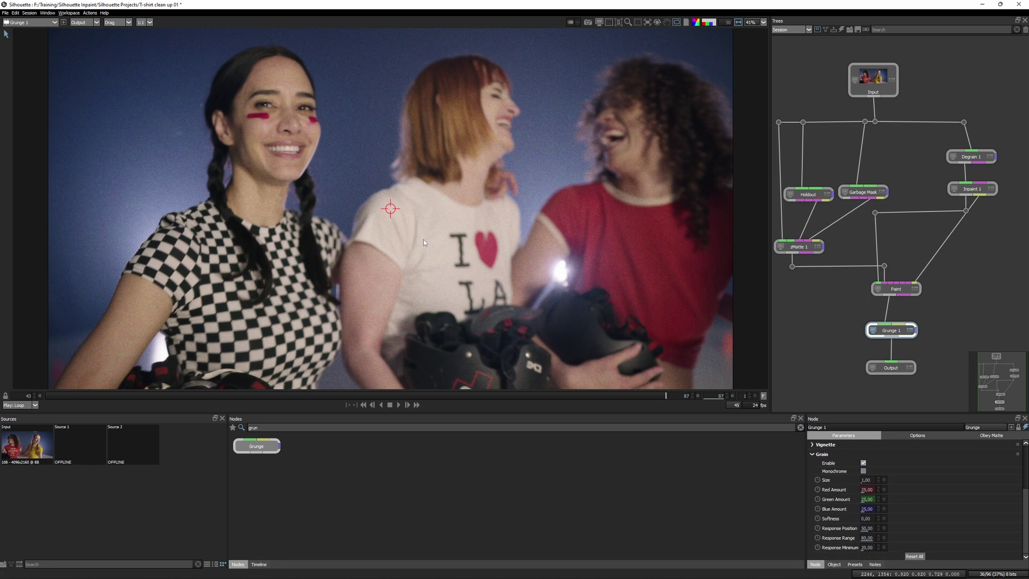
mouse_move(849, 492)
mouse_down()
mouse_move(795, 494)
mouse_move(864, 491)
mouse_move(850, 499)
mouse_up()
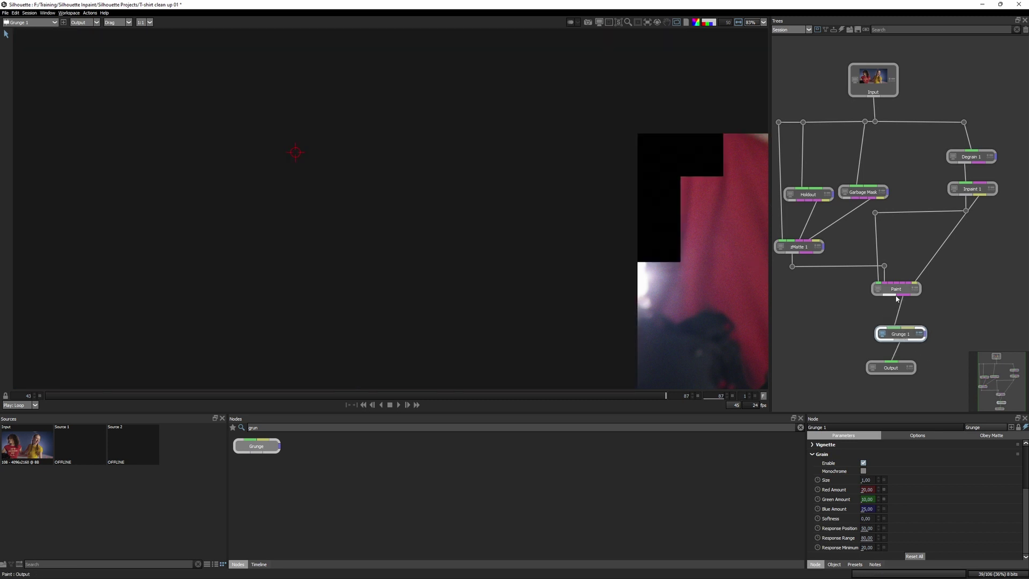
Feed the Grunge node from the Paint node's Paint Only output and place it close beneath Paint.
drag(906, 333, 921, 324)
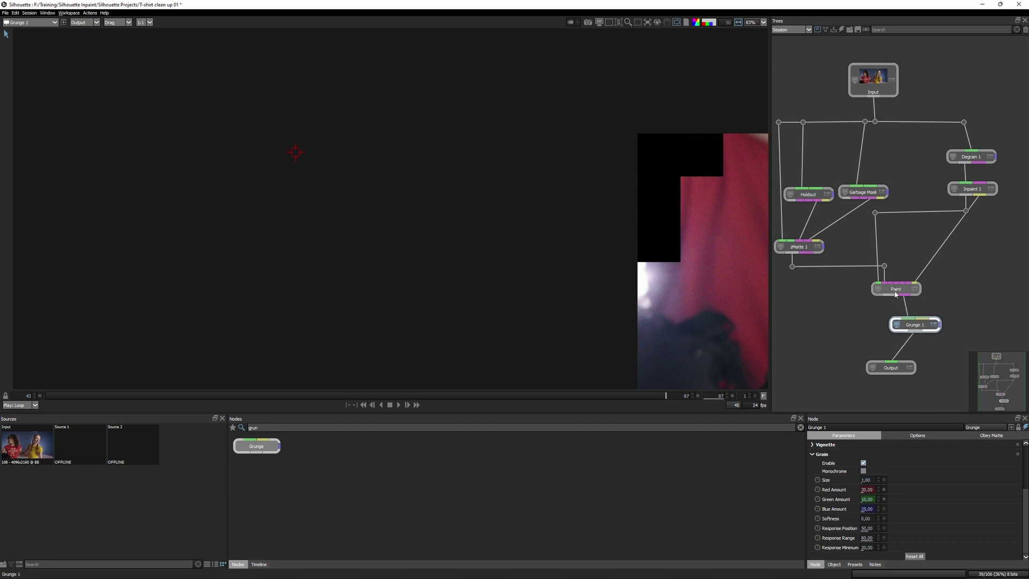
drag(567, 313, 204, 281)
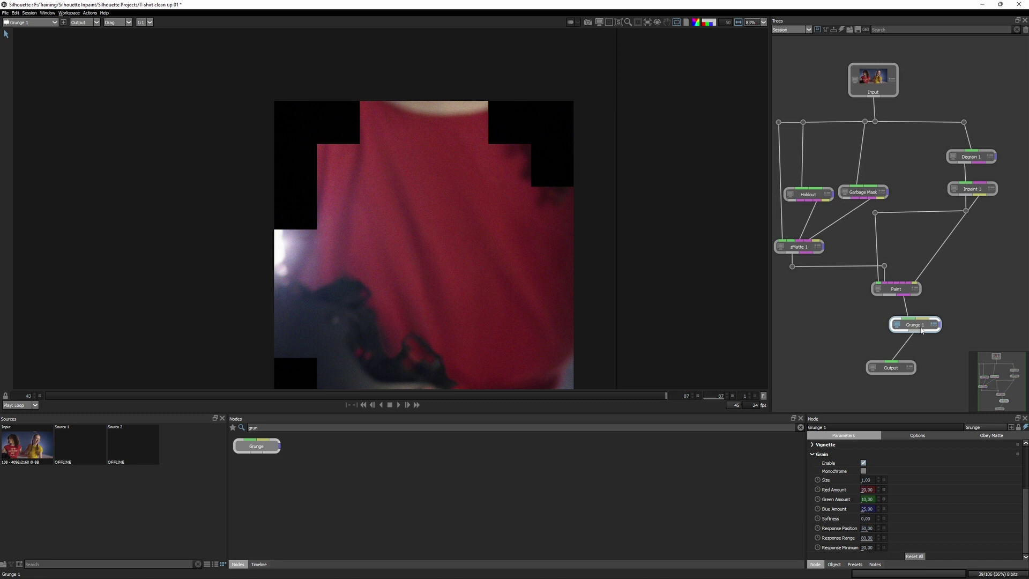
drag(921, 329, 923, 321)
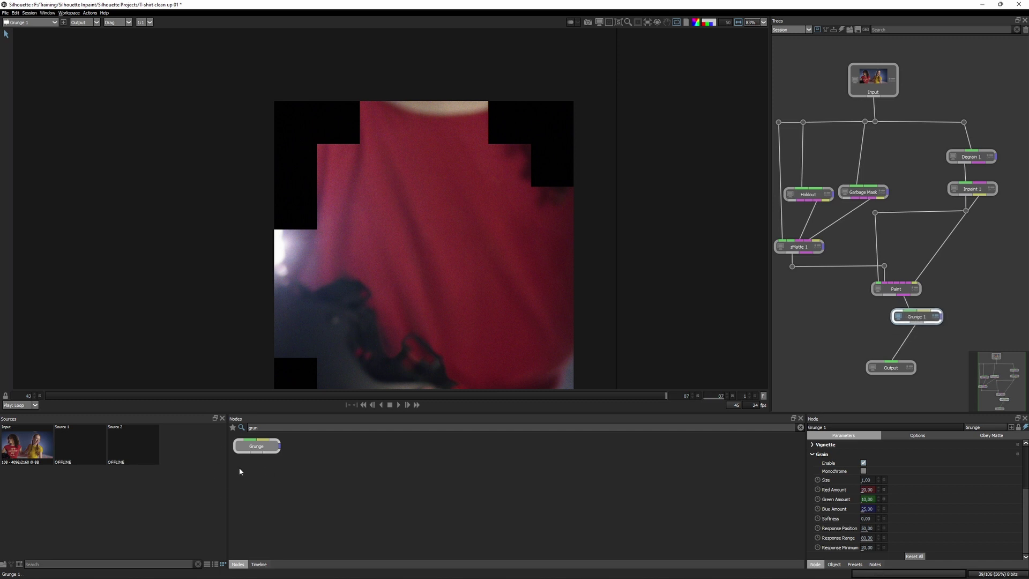
Search the nodes for "comp" and insert a Composite node between Grunge and Output, arranging the surrounding nodes.
double_click(274, 428)
text(comp)
drag(309, 446, 861, 337)
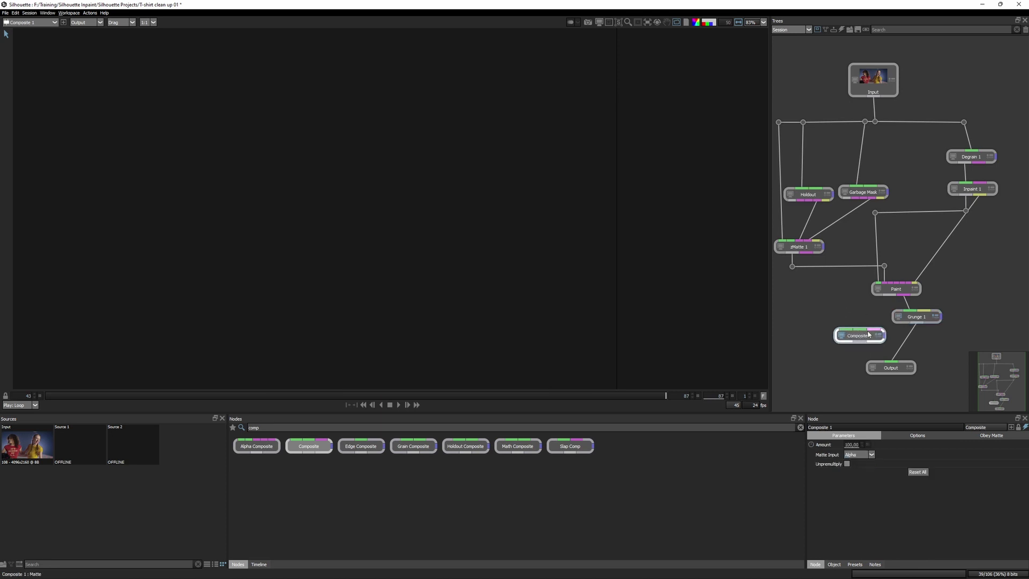
drag(860, 341, 892, 366)
drag(892, 369, 884, 390)
drag(861, 336, 884, 357)
drag(917, 322, 922, 359)
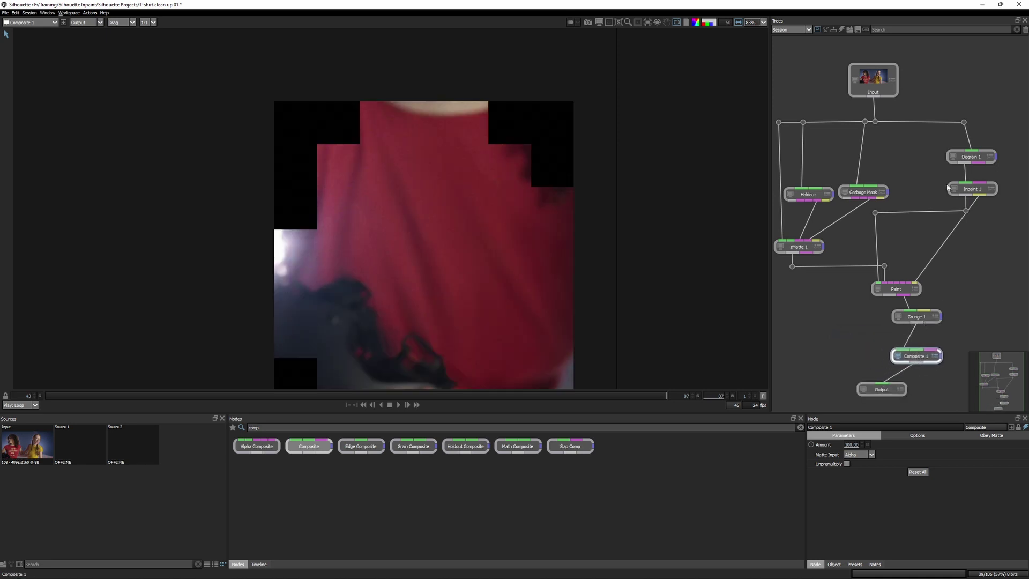
drag(922, 317, 906, 316)
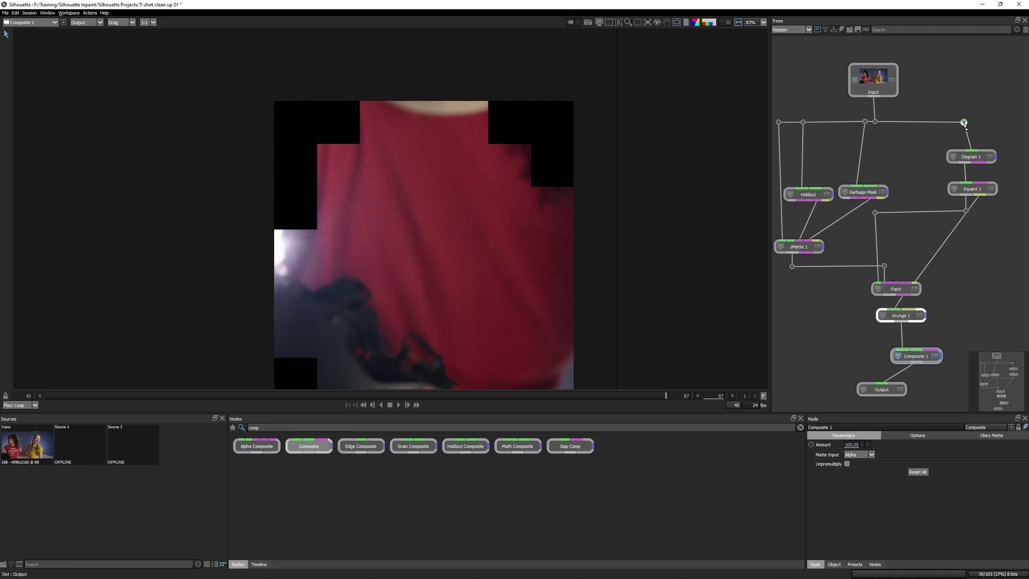
Connect the original Input footage to the Composite node's background, routing the connection around the tree with dots.
drag(965, 126, 920, 351)
drag(964, 143, 1003, 129)
drag(930, 246, 872, 338)
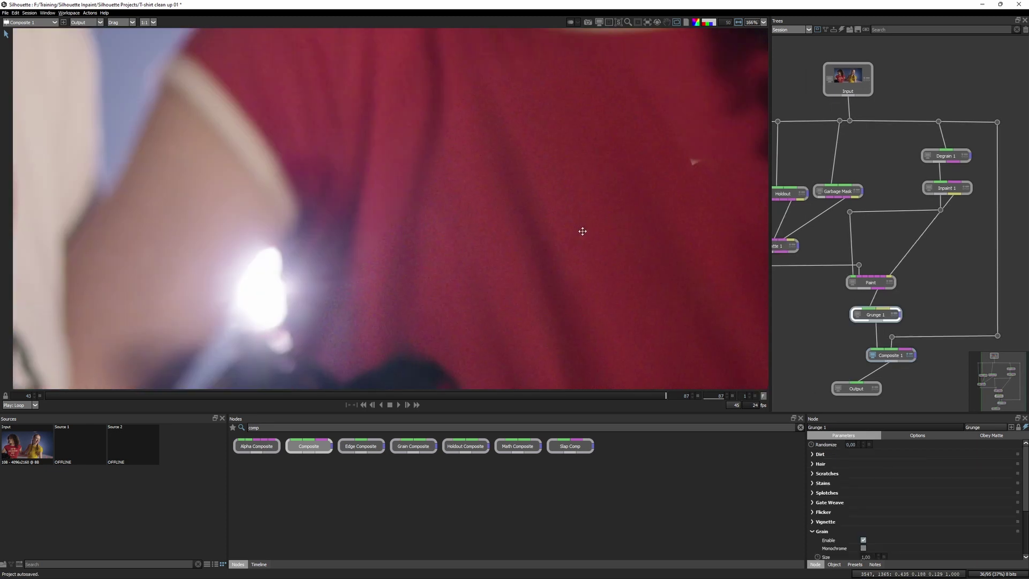
Match the Grunge grain channel by channel, setting red amount 5, green amount 14, blue amount 24 and softness 0.80.
drag(582, 230, 497, 324)
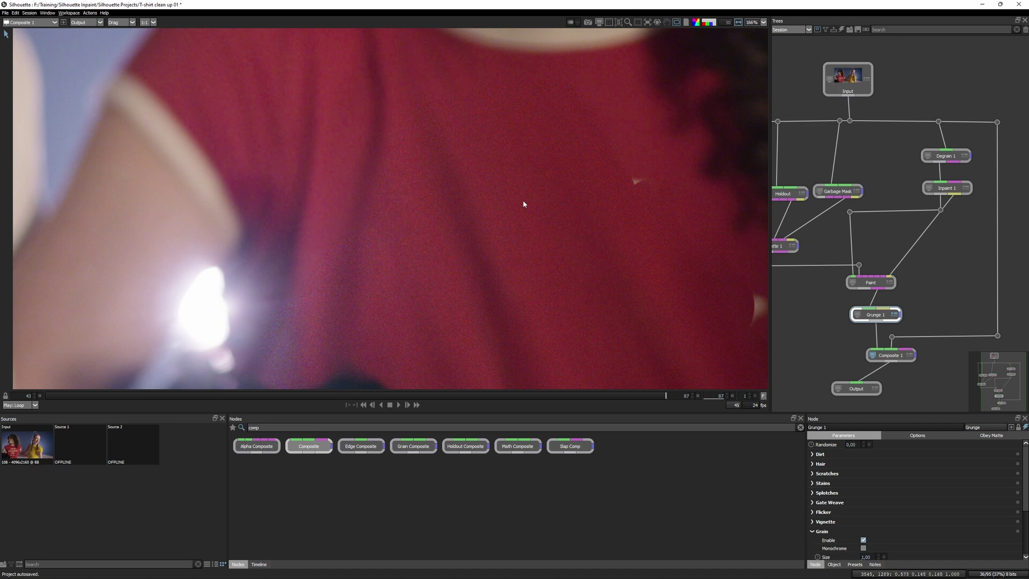
key(r)
scroll(848, 491, down, 3)
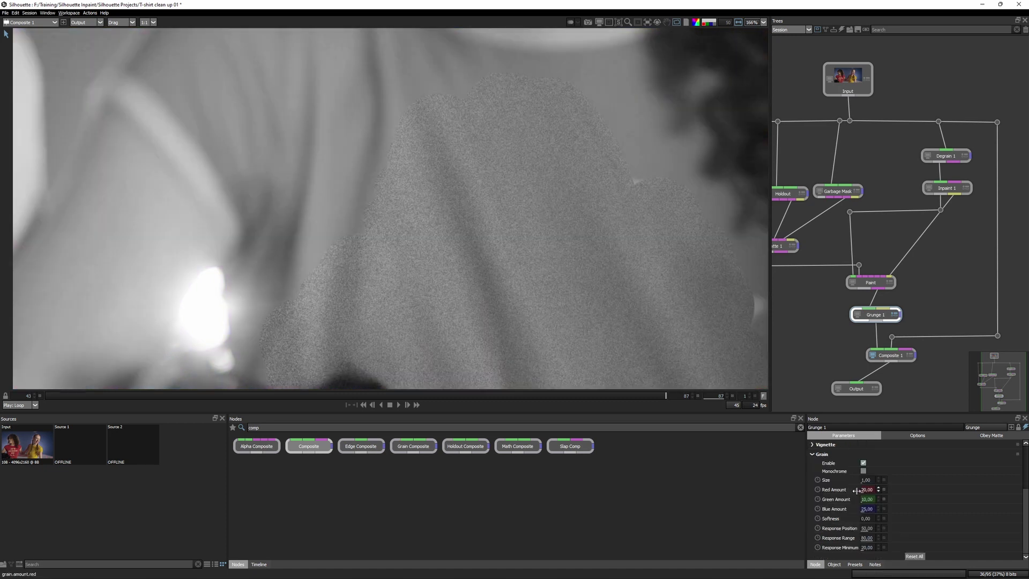
drag(852, 490, 854, 491)
key(g)
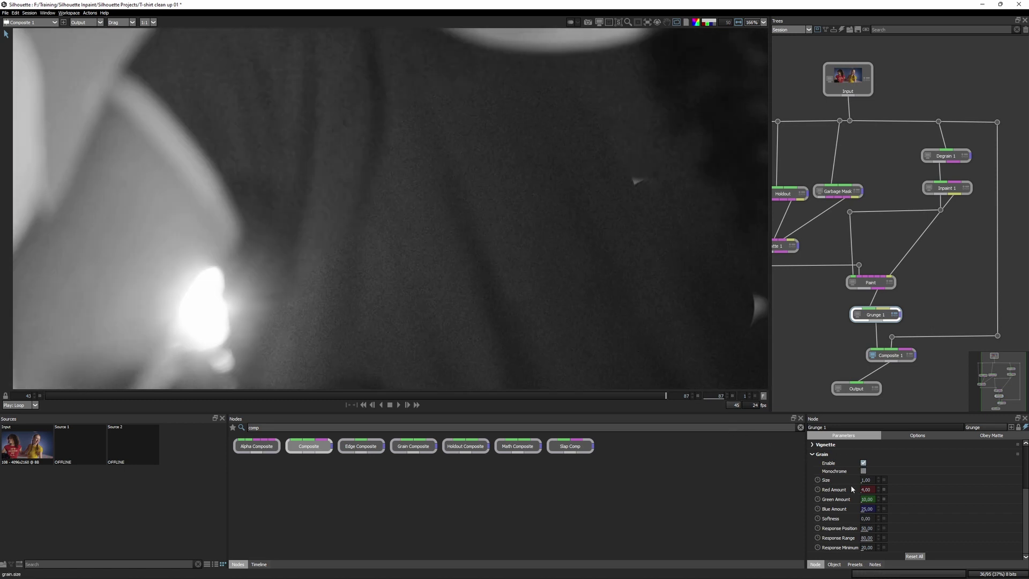
click(878, 517)
key(r)
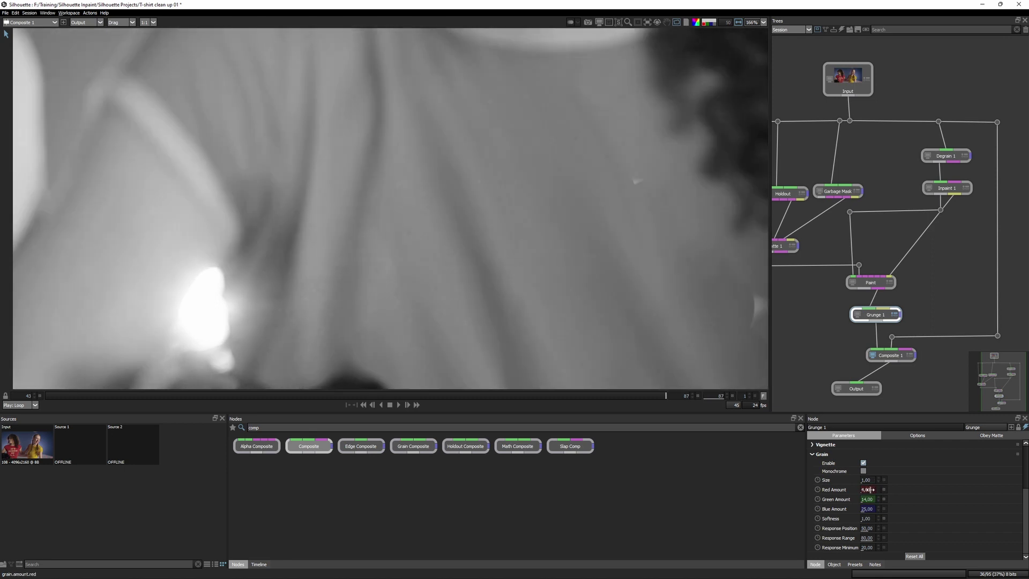
key(b)
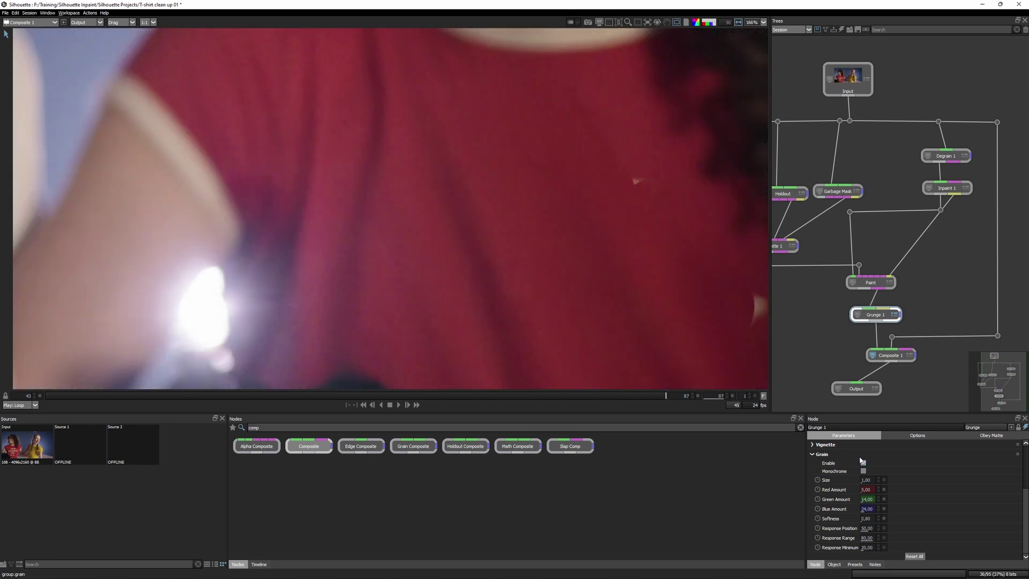
Compare the red shirt with the Grunge grain disabled and enabled, leaving it enabled, and review the full frame.
click(863, 463)
click(864, 463)
click(864, 463)
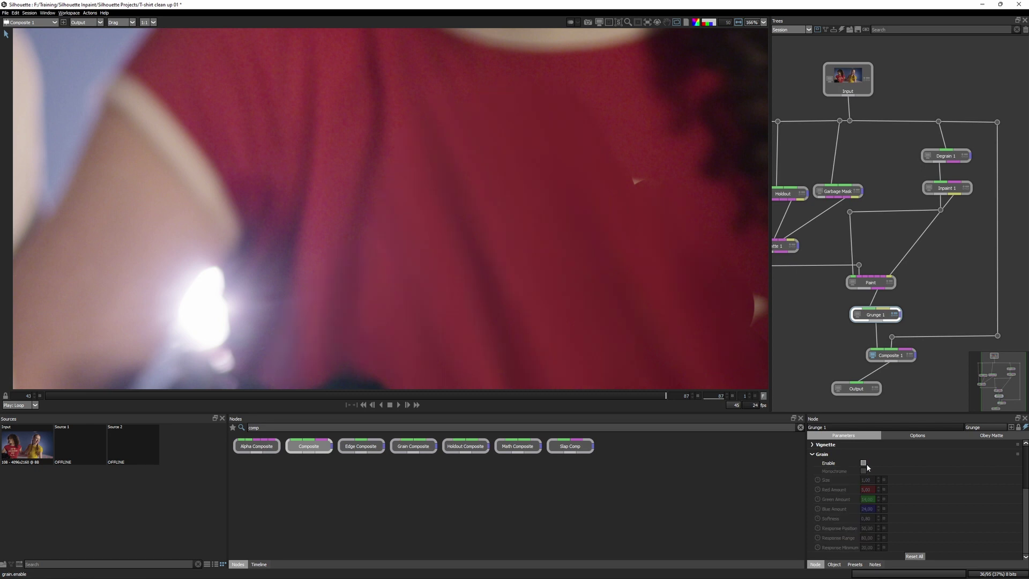
click(864, 463)
key(f)
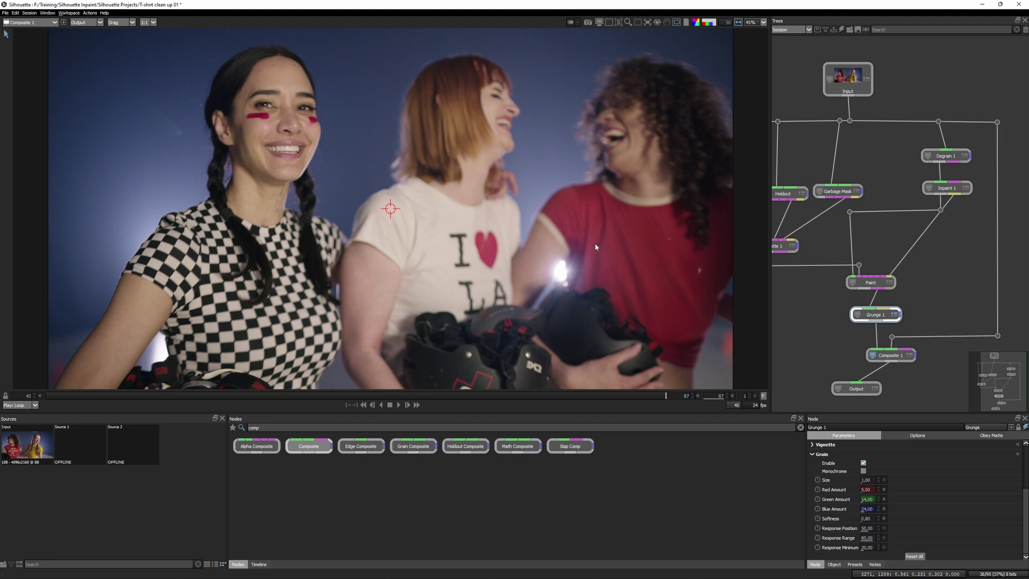
Inspect the painted alpha area as an overlay on the Grunge and Composite outputs, and return to the normal color view.
click(858, 315)
key(a)
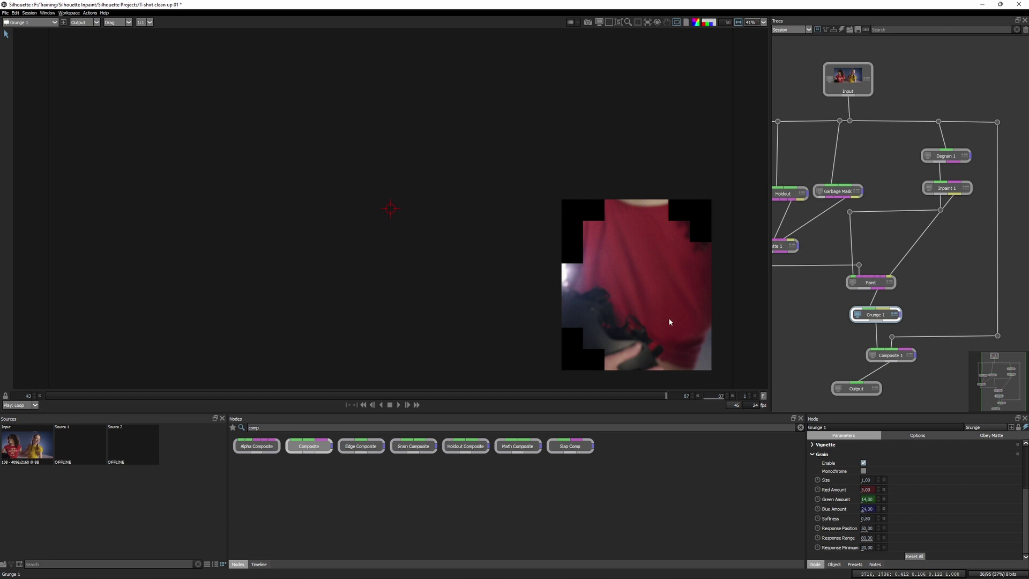
key(shift+a)
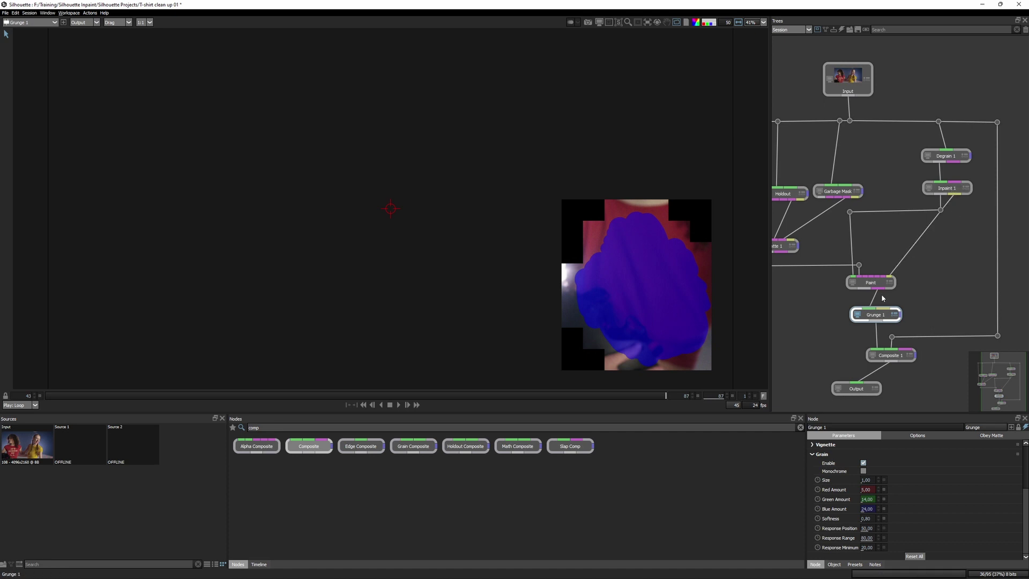
click(892, 356)
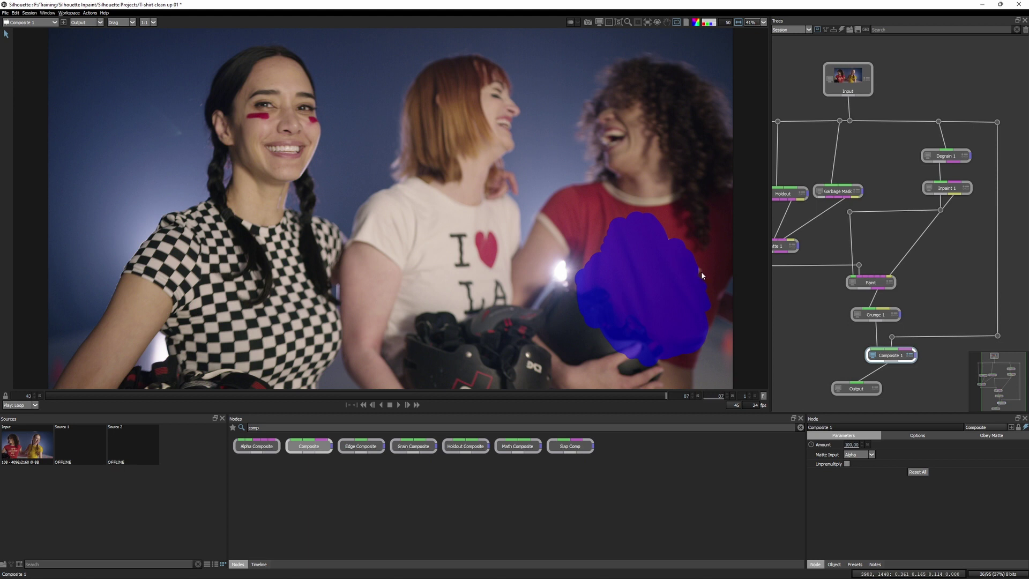
key(a)
key(a)
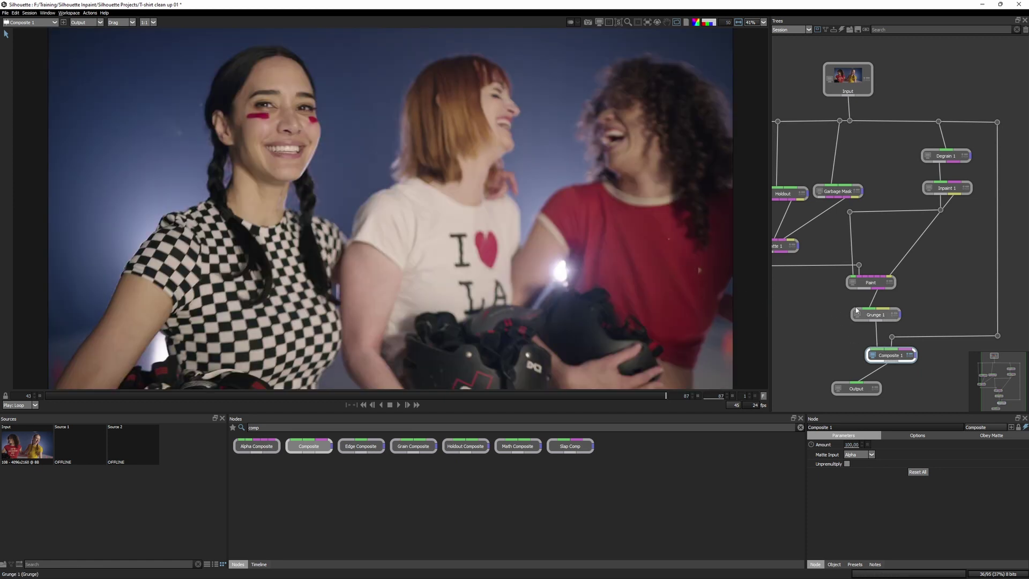
Enlarge the Paint node's brush to 213.58 and paint over the two leftover lettering specks on the red shirt at frame 87.
click(871, 283)
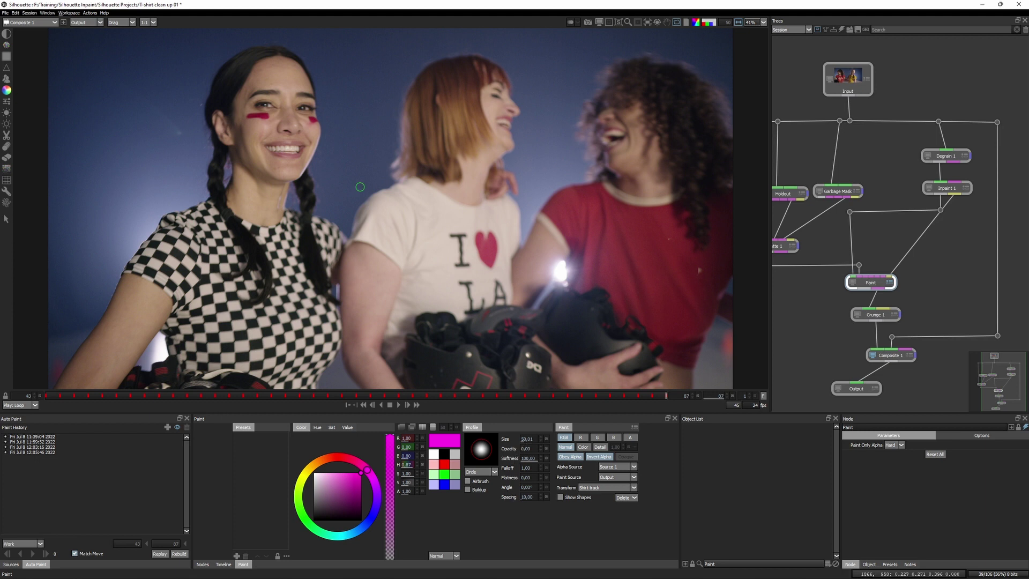
drag(634, 279, 663, 288)
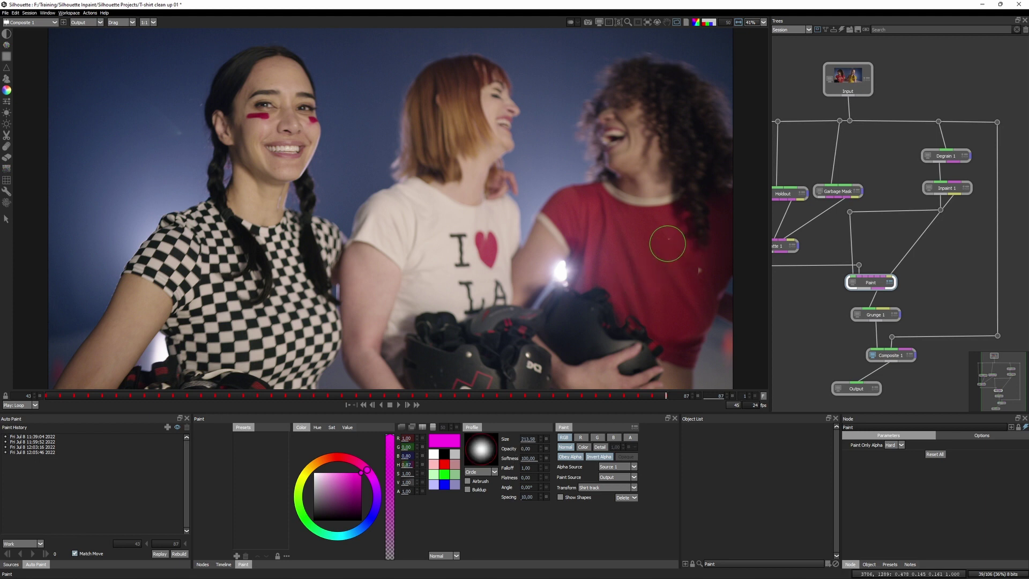
click(664, 244)
click(696, 275)
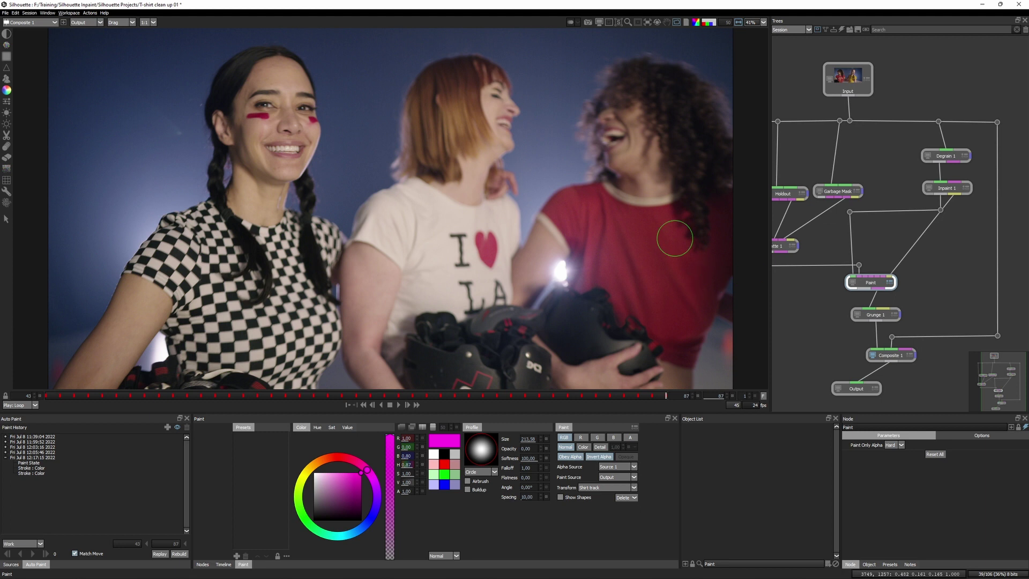
Replay the newest Auto Paint history entry over the work range with Match Move and scrub through the result.
click(39, 457)
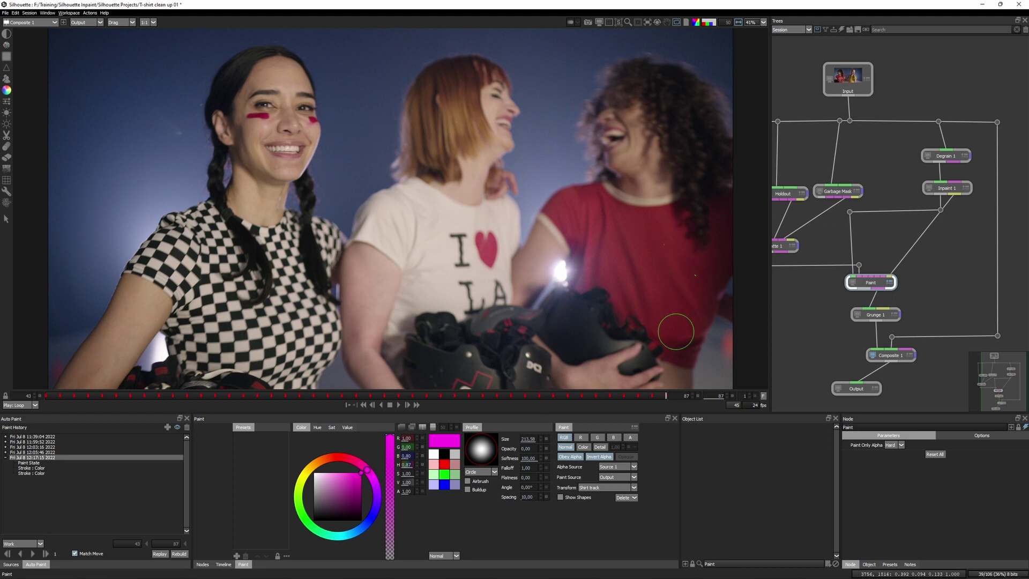
click(33, 552)
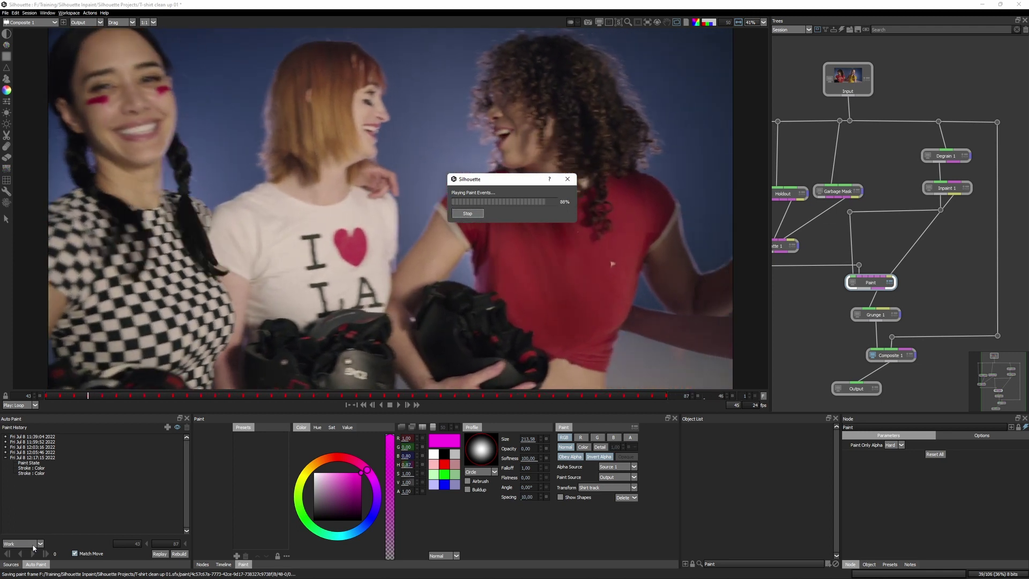
drag(59, 396, 427, 397)
Align the Output node beneath Composite 1, save the project, and exit Silhouette to return to After Effects.
click(857, 388)
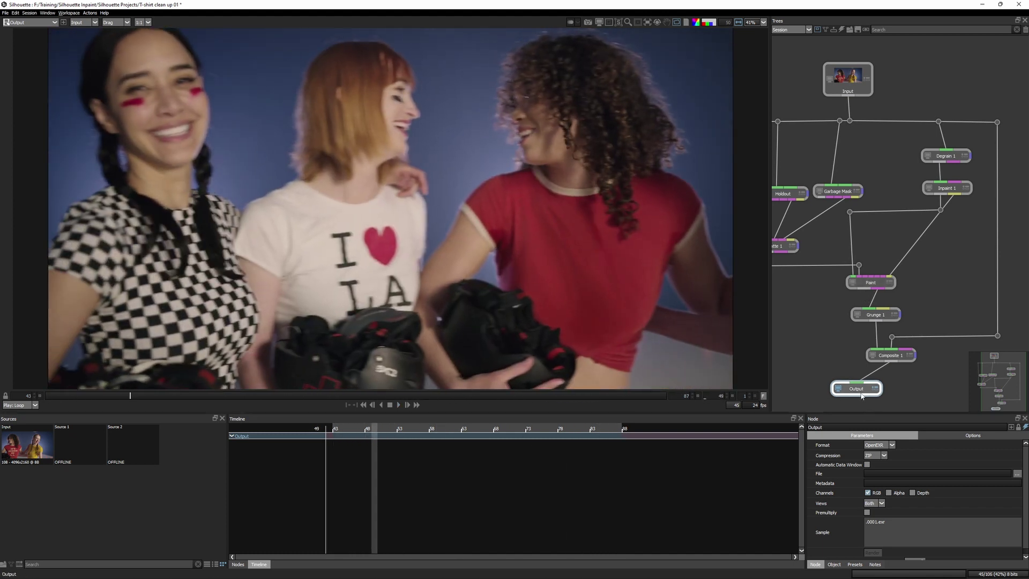
drag(856, 388, 886, 383)
click(6, 12)
click(23, 21)
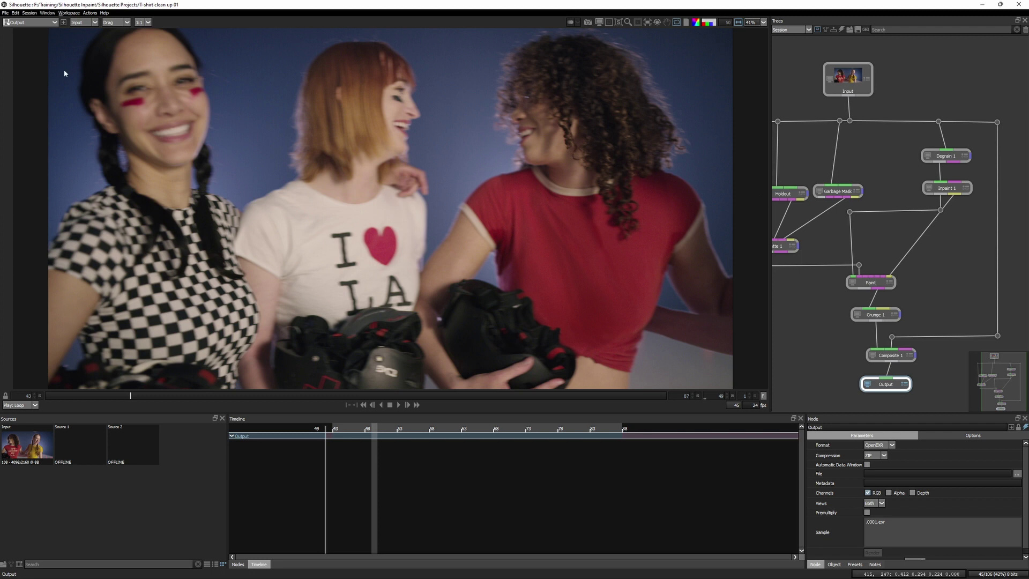
click(5, 13)
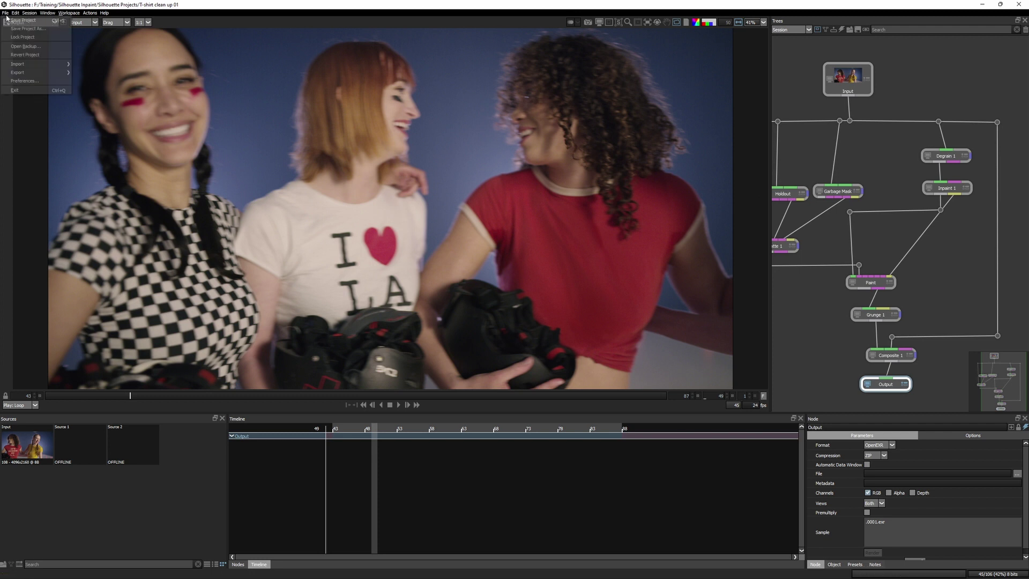
click(39, 90)
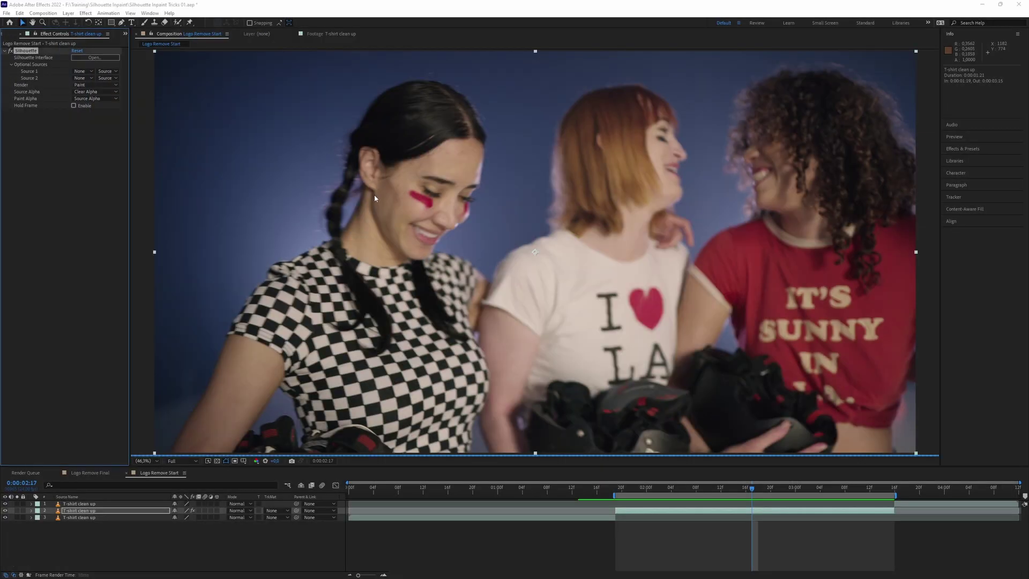
Examine the red shirt's grain at 0:00:01:21, enlarged to 200% in the Blue channel view.
mouse_move(652, 489)
mouse_down()
mouse_move(616, 489)
mouse_move(631, 489)
mouse_up()
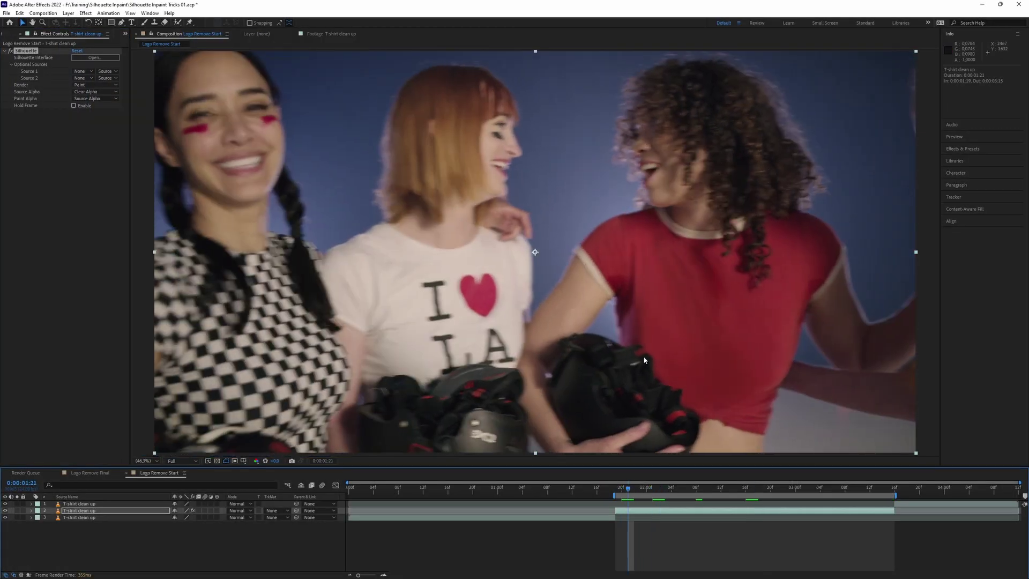
key(KP_Add)
key(KP_Subtract)
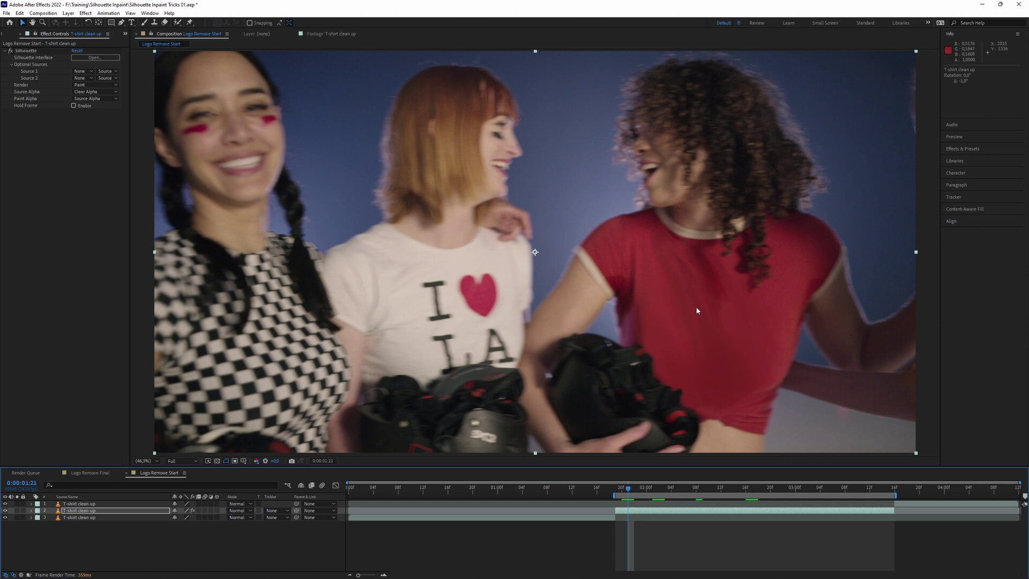
scroll(702, 311, up, 3)
drag(633, 263, 531, 259)
key(v)
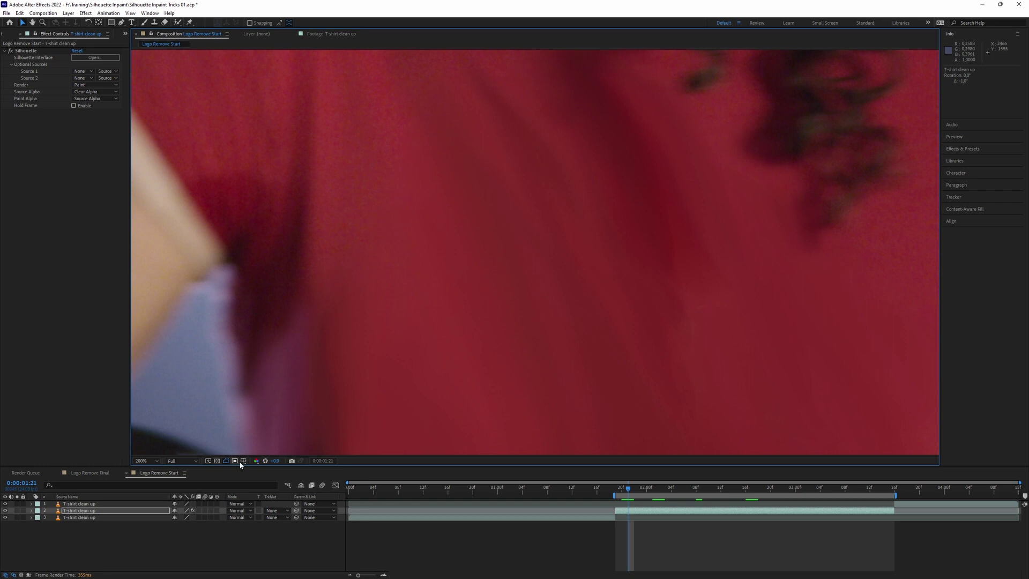
click(257, 461)
click(271, 497)
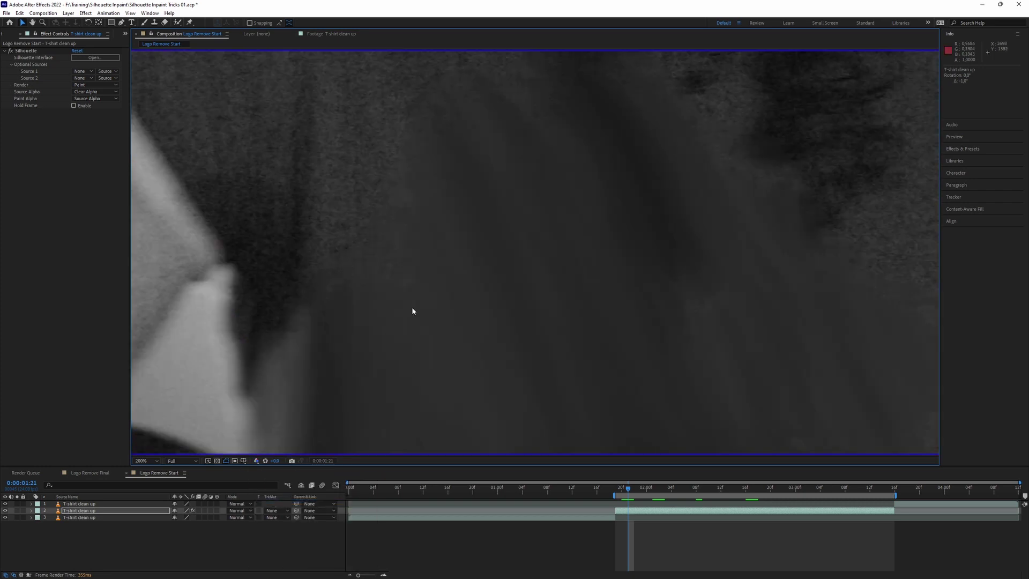
key(h)
drag(437, 273, 416, 353)
key(v)
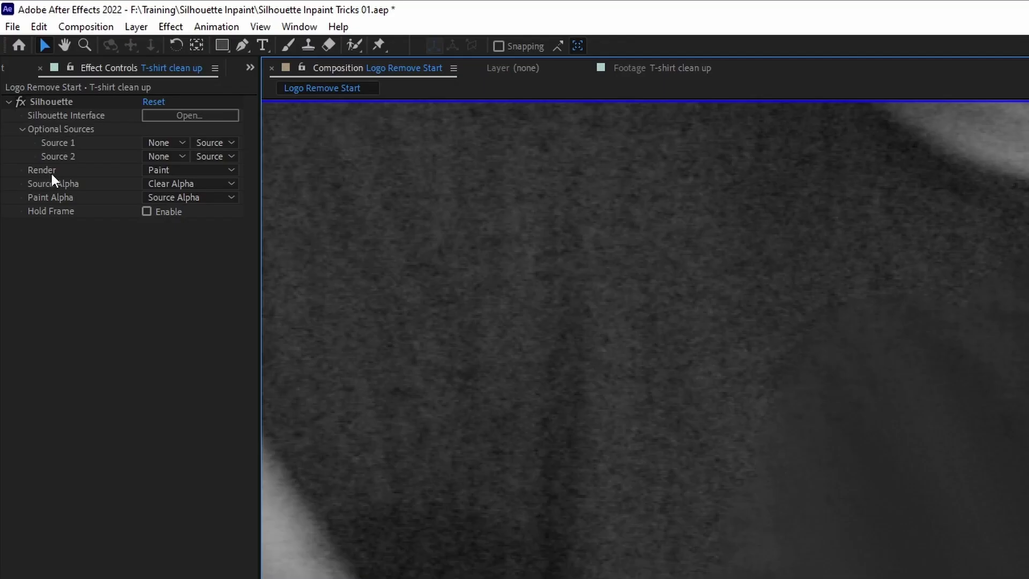
Set the Silhouette effect's Render option to Output: Composite and return the composition view to full color.
click(231, 171)
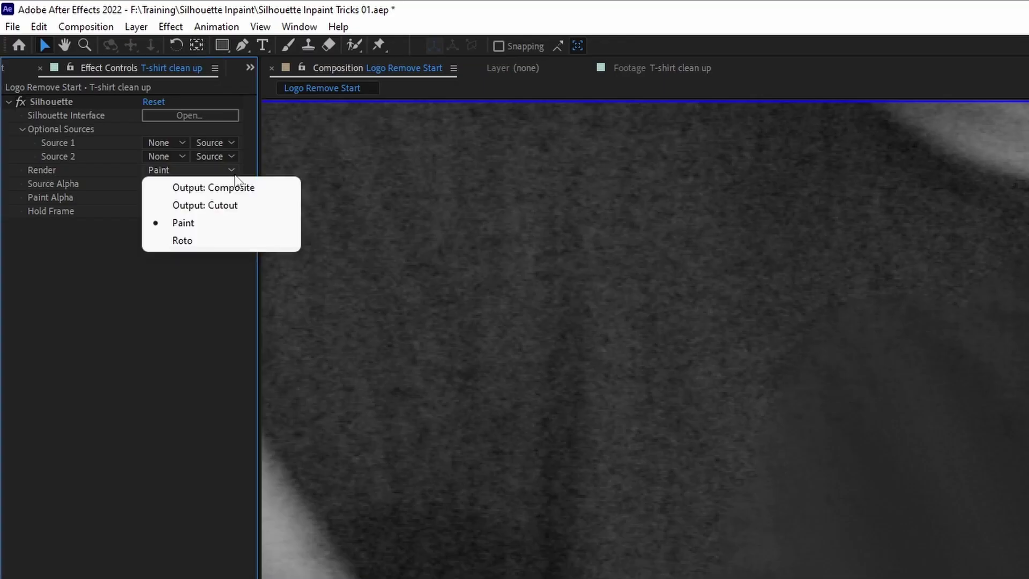
click(266, 192)
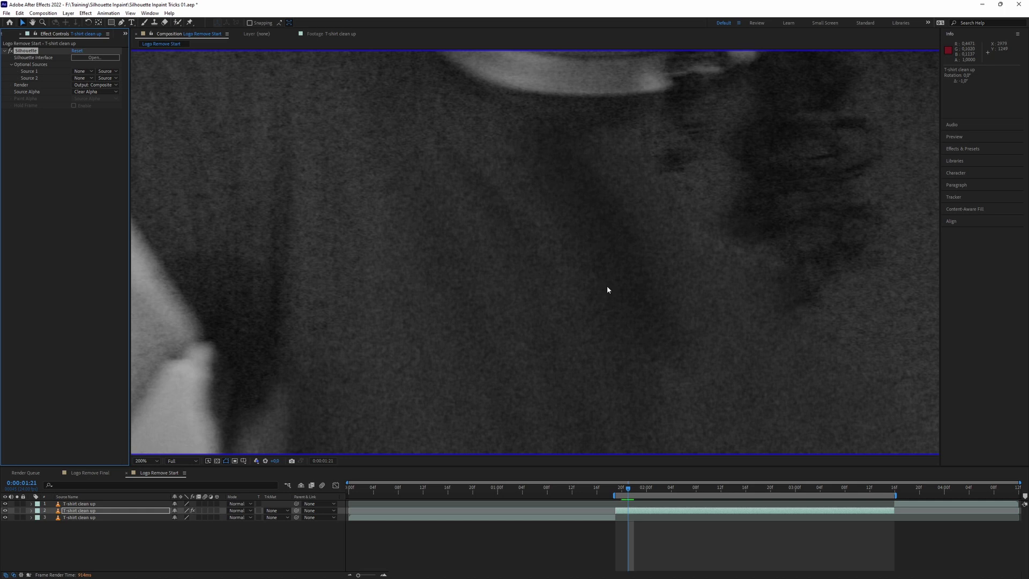
key(alt+3)
Fit the whole frame in the composition view, play back the cleaned shot, and step to frame 0:00:03:05.
click(145, 461)
click(166, 333)
key(space)
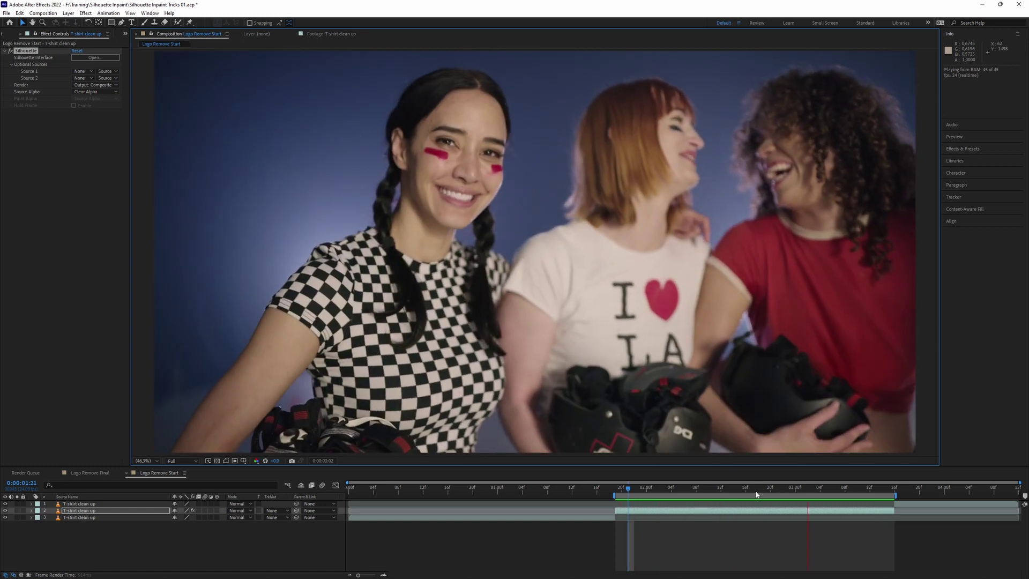
key(space)
key(Page_Up)
key(Page_Up)
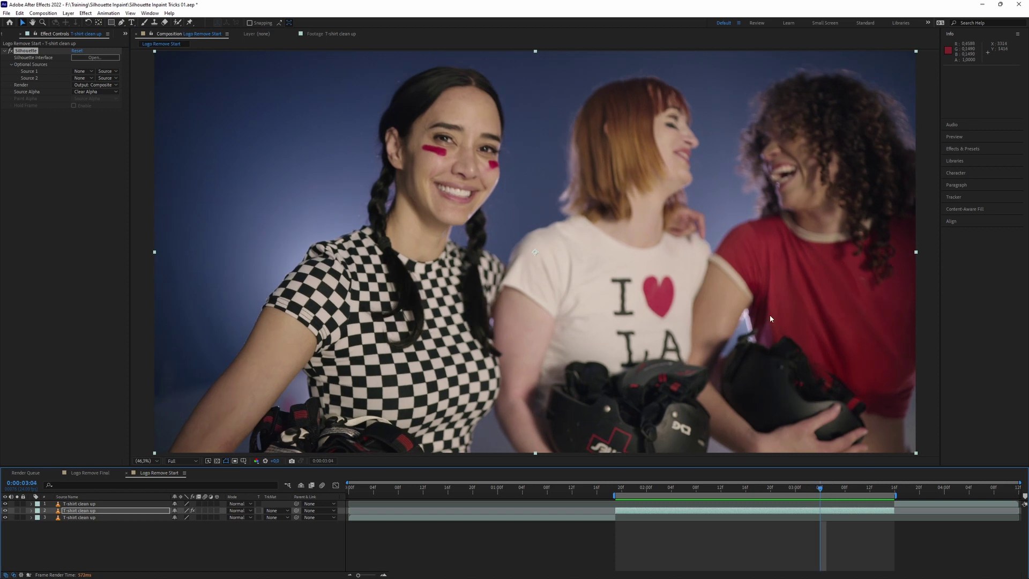
key(Page_Down)
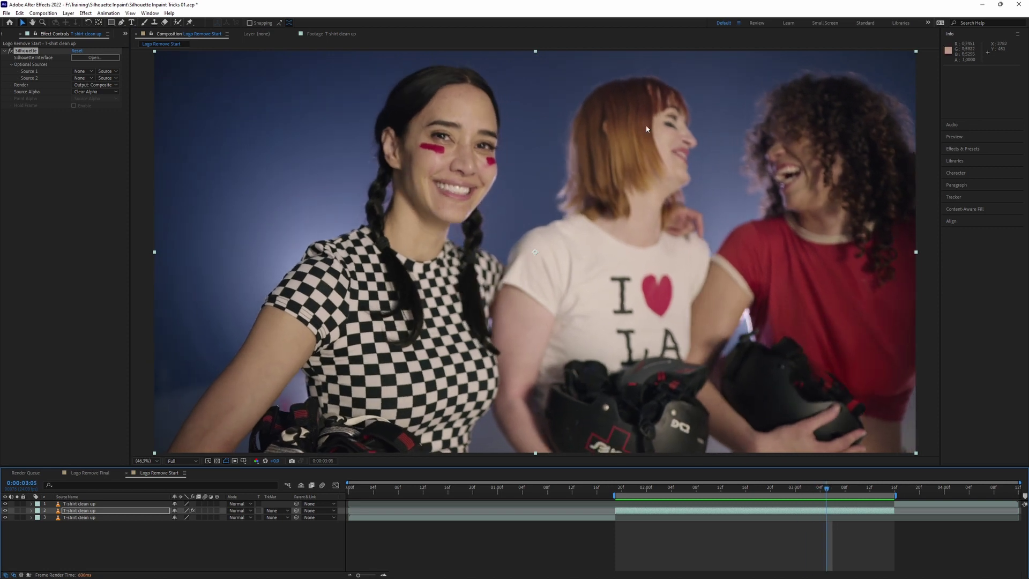
Compare the red shirt with the layer's Silhouette effect off and on, leave it enabled, and preview the shot.
click(193, 511)
click(194, 510)
click(194, 510)
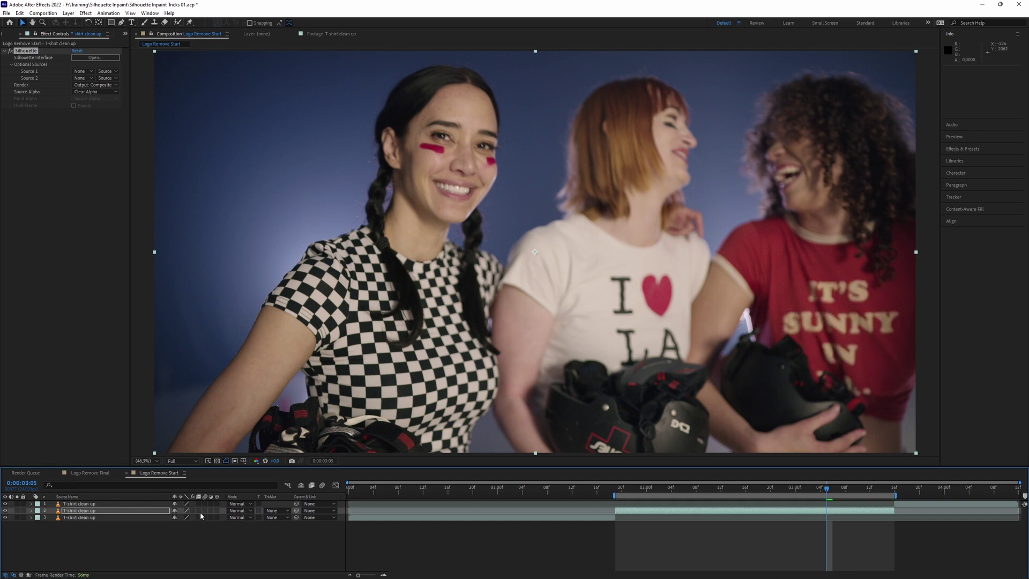
click(194, 511)
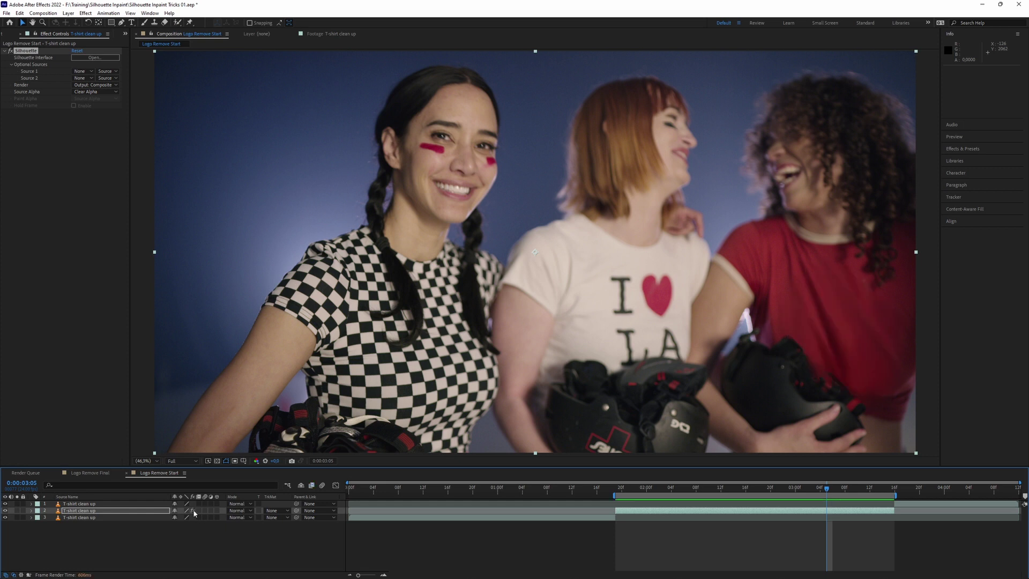
key(space)
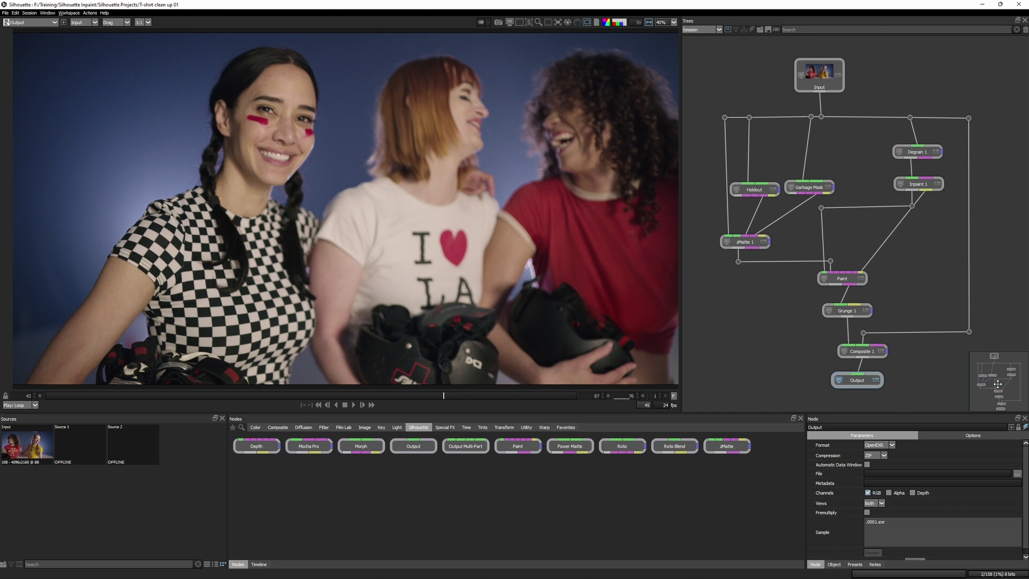
In Silhouette, compare the Inpaint 1 output with its foreground, and examine zMatte 1's primary and combined mattes across the frames.
click(918, 184)
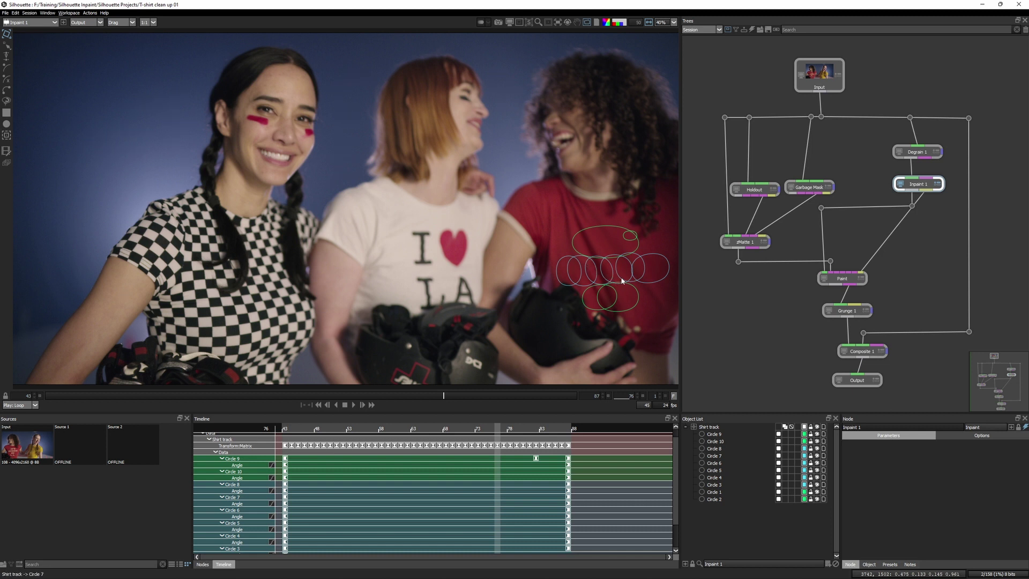
key(1)
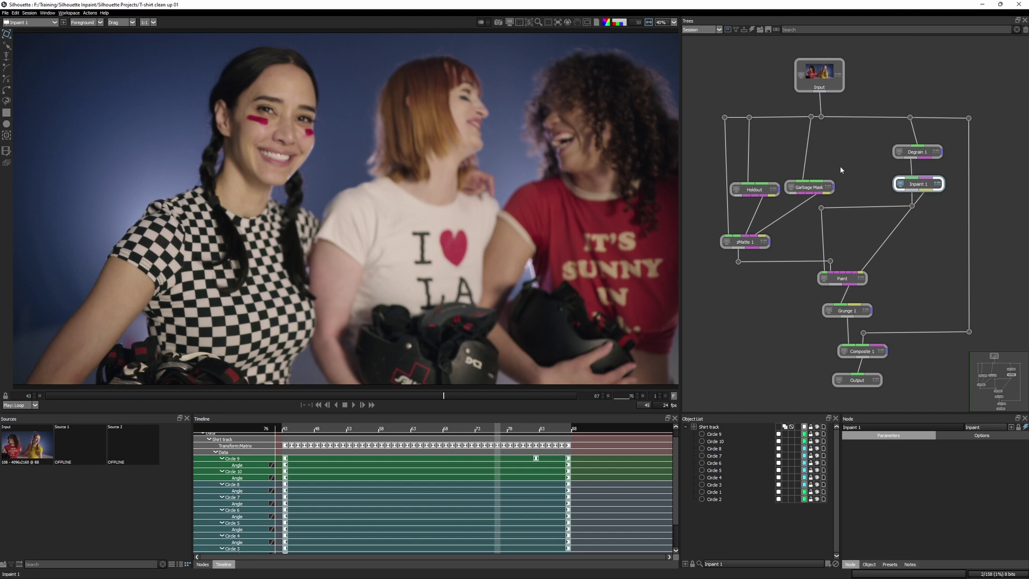
click(749, 244)
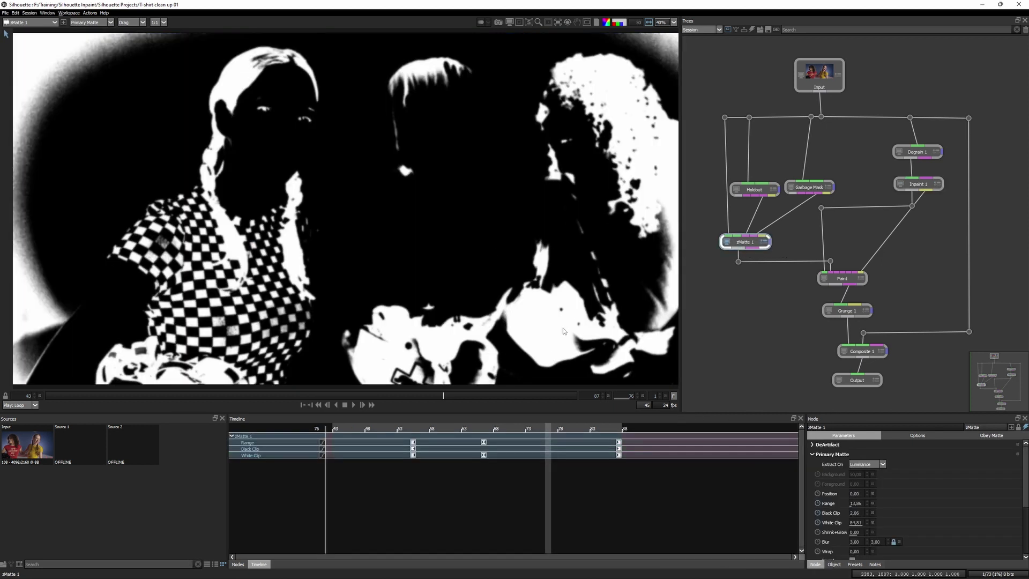
mouse_move(443, 396)
mouse_down()
mouse_move(475, 400)
mouse_move(316, 400)
mouse_move(511, 400)
mouse_move(426, 399)
mouse_up()
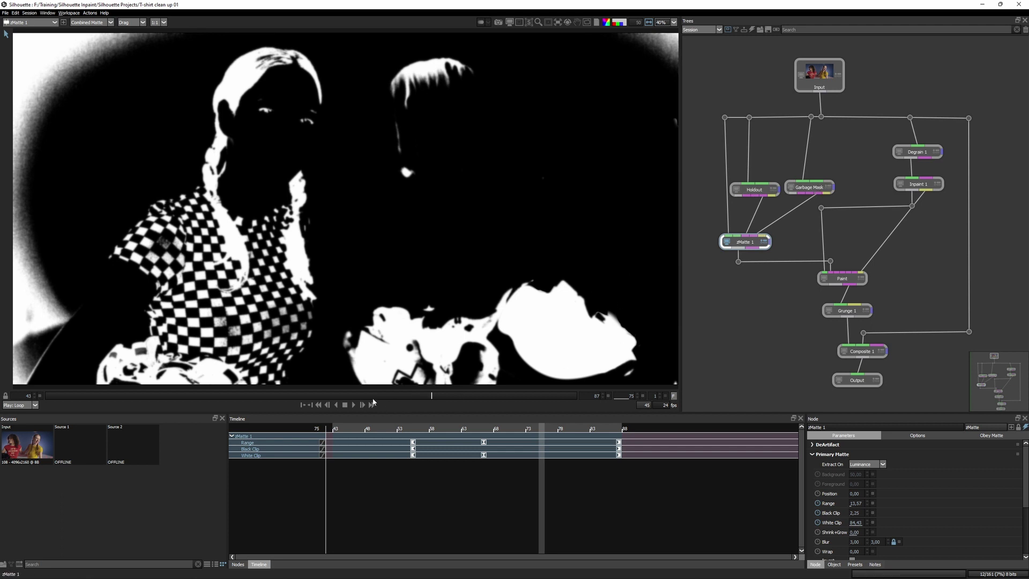
drag(289, 397, 131, 397)
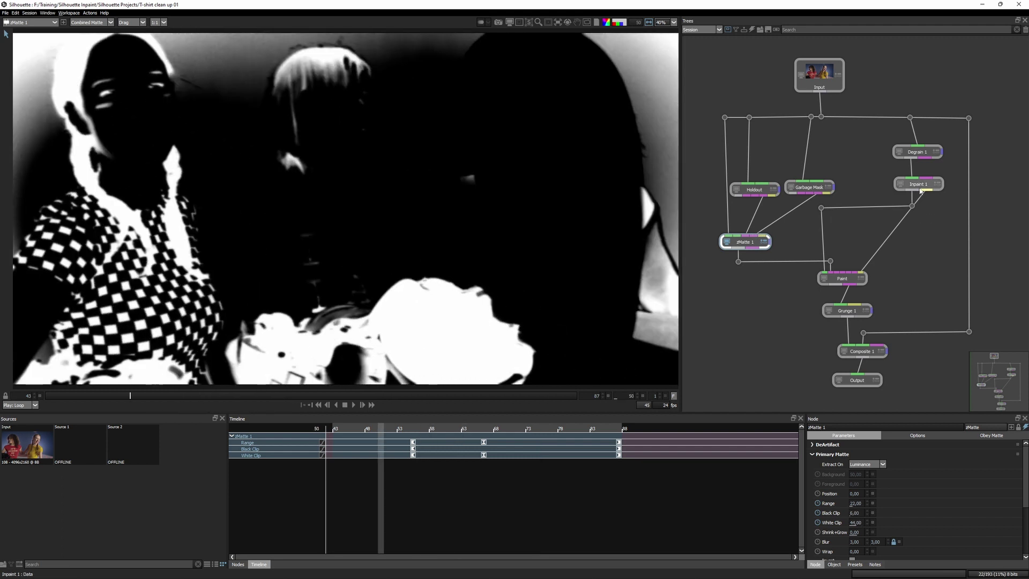
Review the Garbage Mask node and the Paint node's cleaned shirt, including the result at frame 87.
click(809, 188)
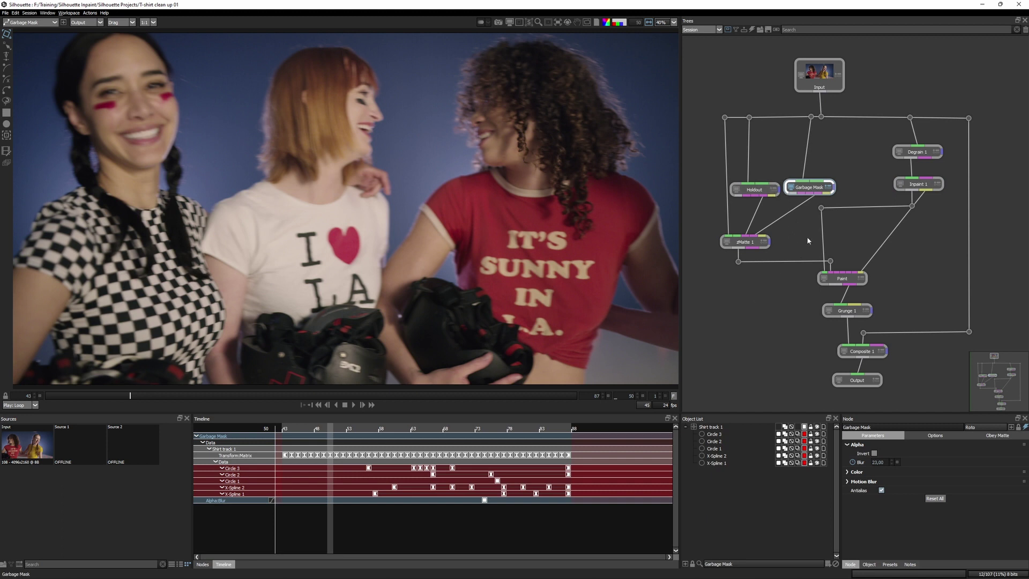
click(850, 282)
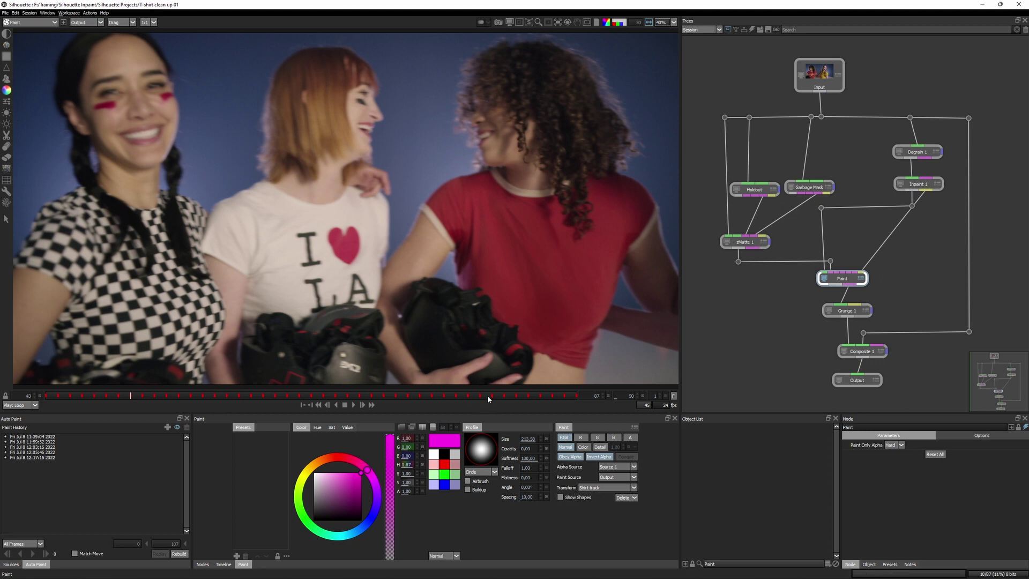
click(575, 398)
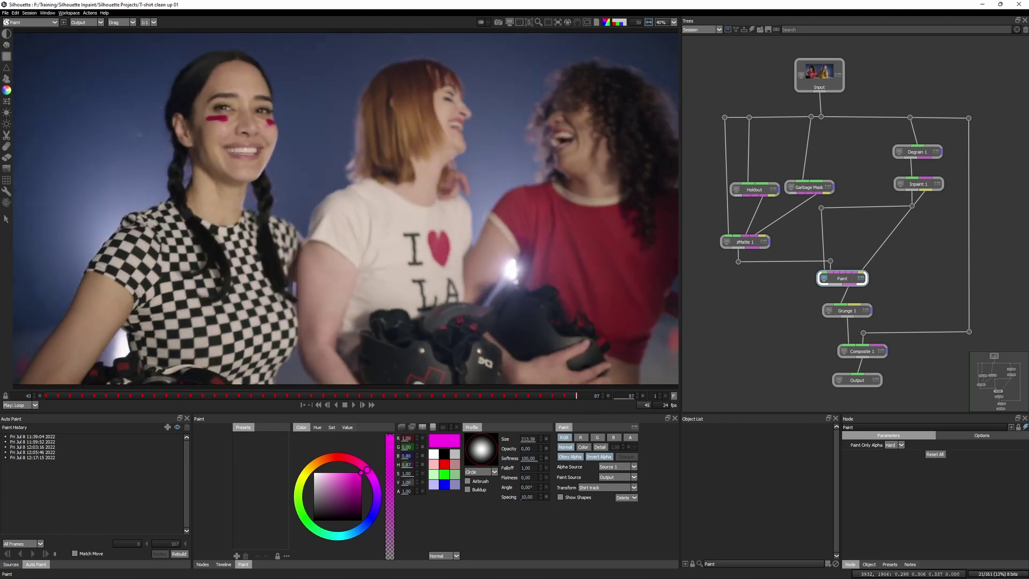
Straighten the Output node directly beneath Composite 1 and view the Grunge 1 output.
drag(857, 380, 863, 380)
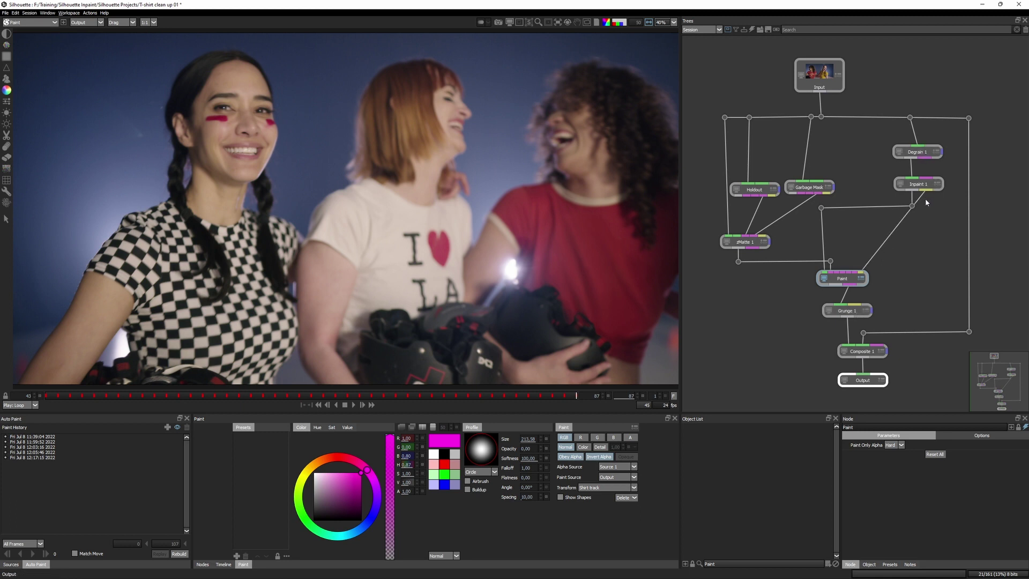
click(852, 311)
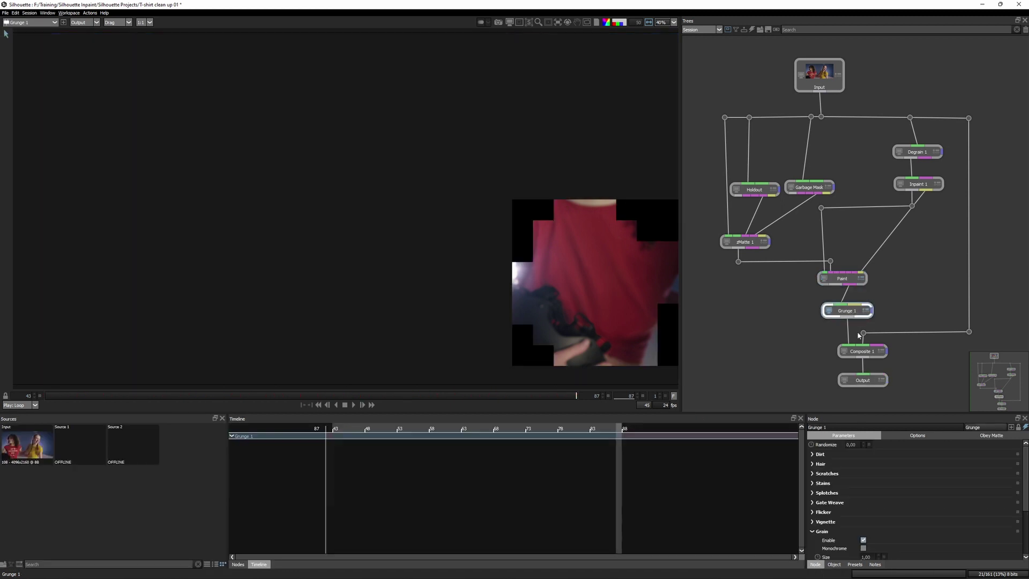